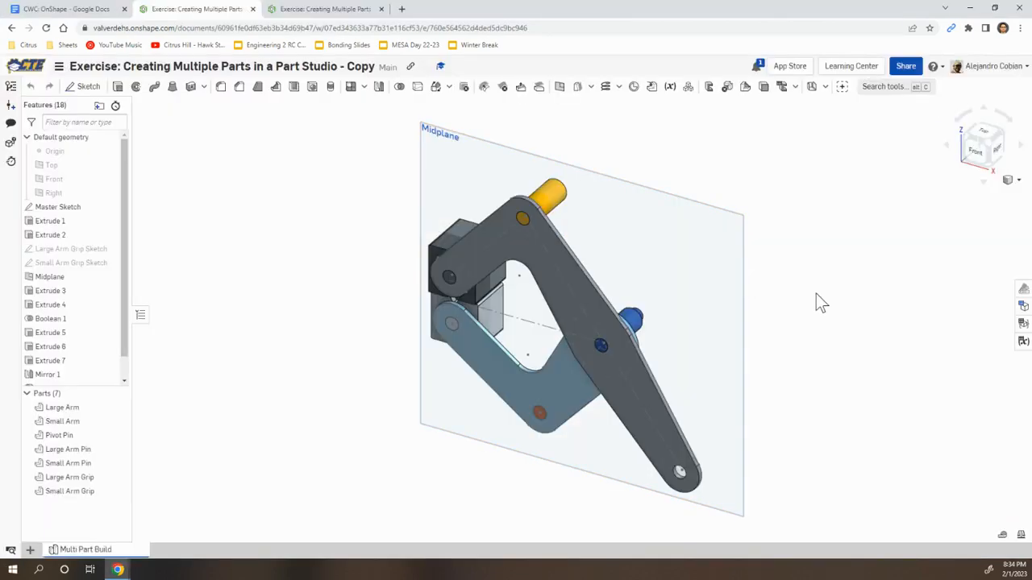
Inspect the finished reference clamp model, then switch to the copied exercise Part Studio
{"action": "right_click_drag", "start_coordinate": [816, 295], "coordinate": [215, 419]}
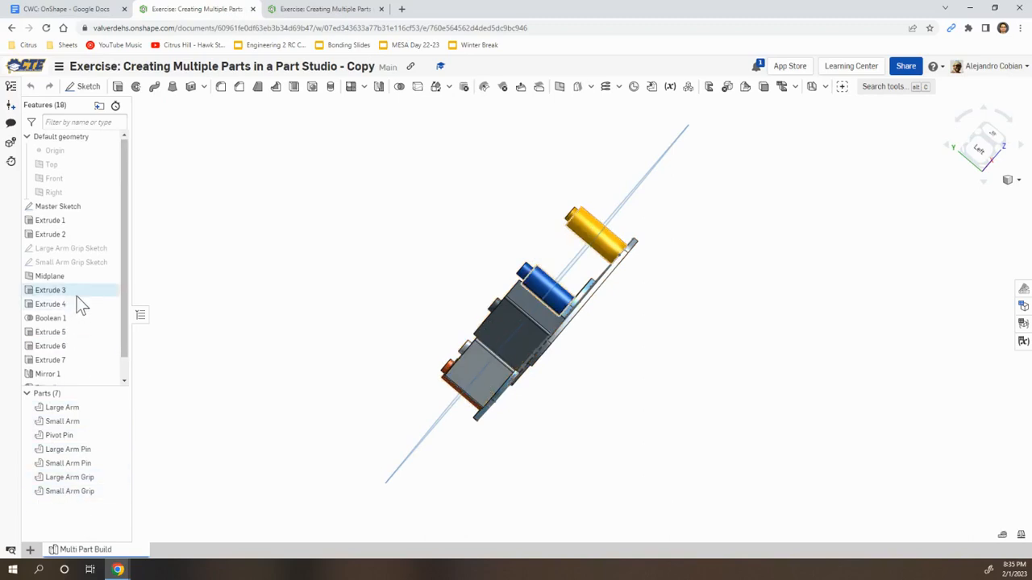
{"action": "scroll", "coordinate": [77, 296], "scroll_direction": "down", "scroll_amount": 1}
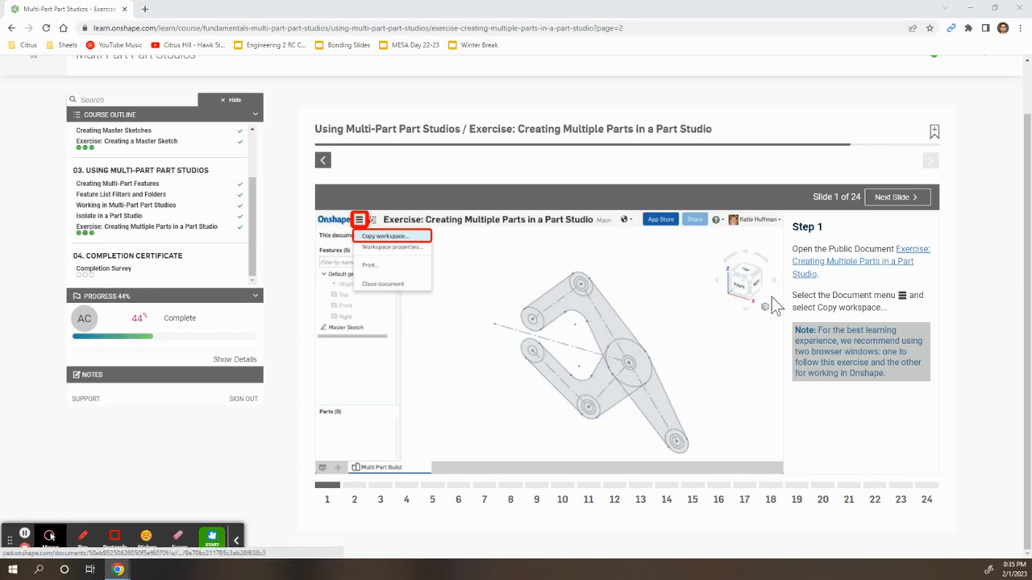
{"action": "key", "text": "alt+Tab"}
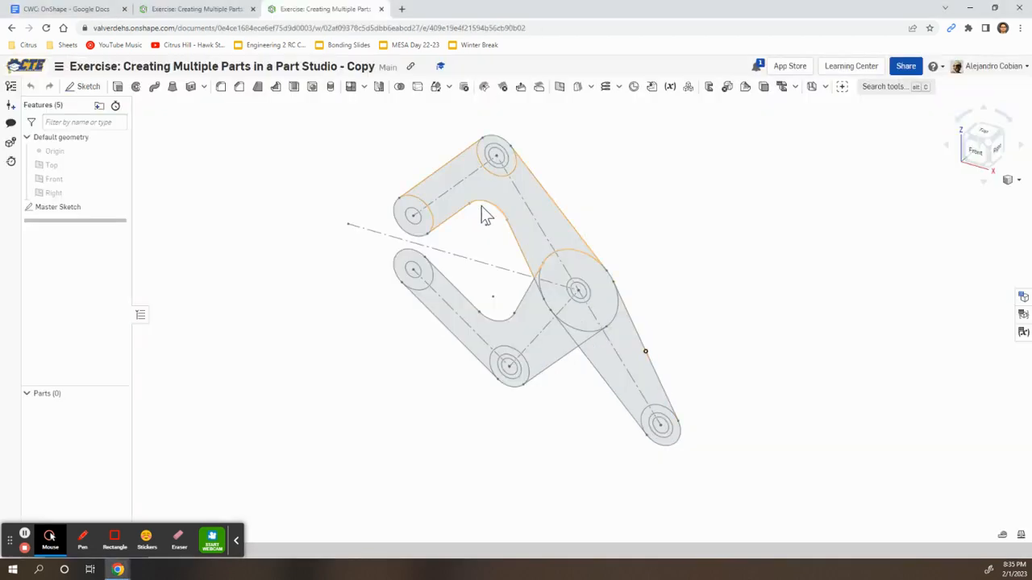
Start an extrude and select the large arm's upper-left and top boss rings
{"action": "key", "text": "alt+Tab"}
{"action": "key", "text": "Right"}
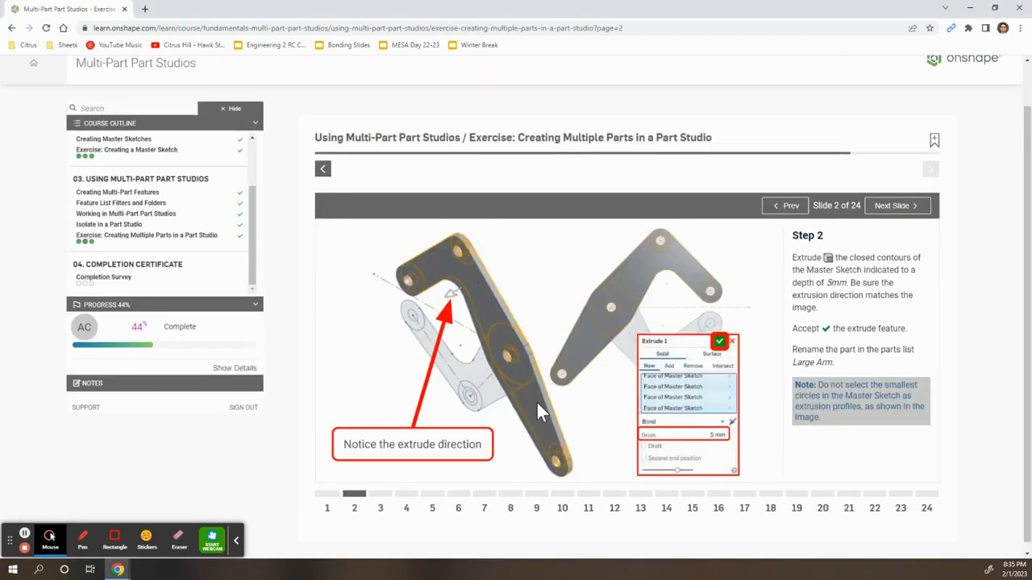
{"action": "key", "text": "alt+Tab"}
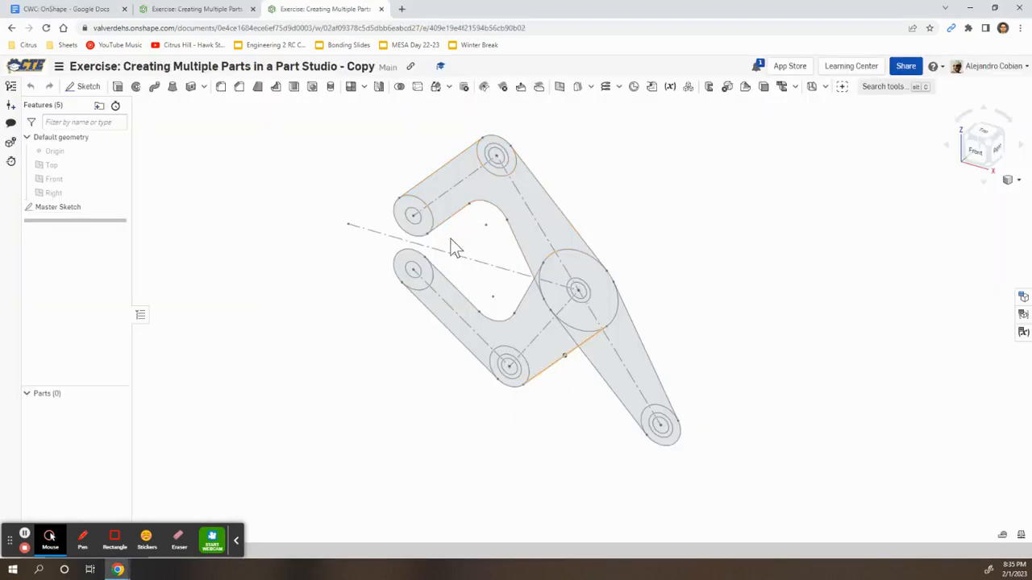
{"action": "left_click", "coordinate": [118, 86]}
{"action": "scroll", "coordinate": [395, 203], "scroll_direction": "up", "scroll_amount": 3}
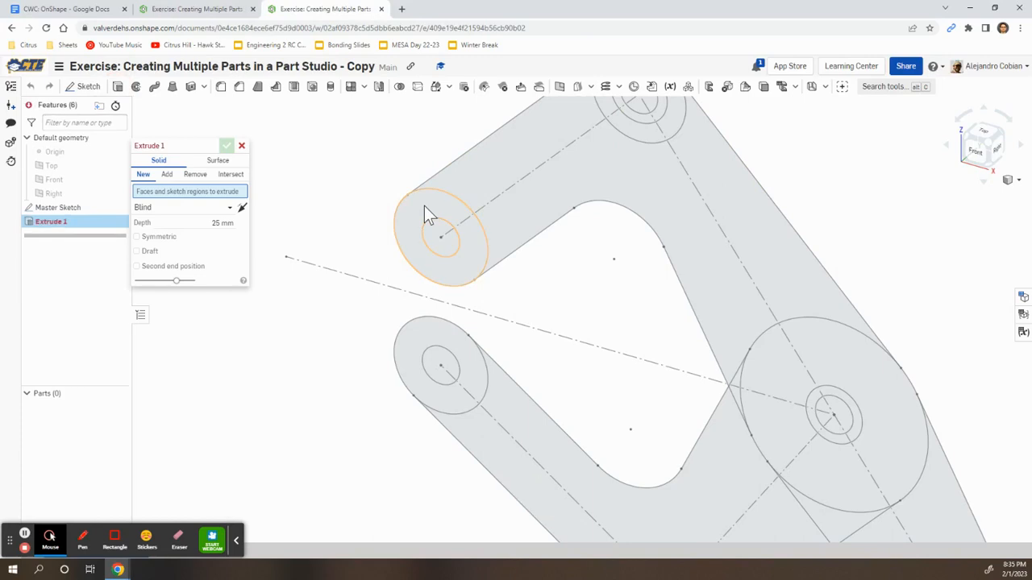
{"action": "left_click", "coordinate": [424, 206]}
{"action": "scroll", "coordinate": [539, 171], "scroll_direction": "down", "scroll_amount": 3}
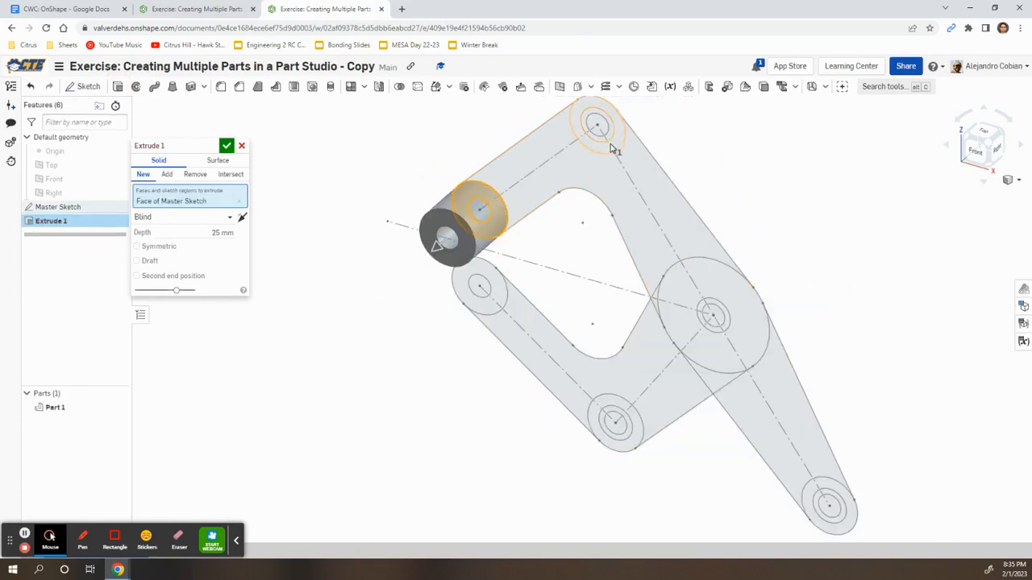
{"action": "scroll", "coordinate": [617, 148], "scroll_direction": "up", "scroll_amount": 2}
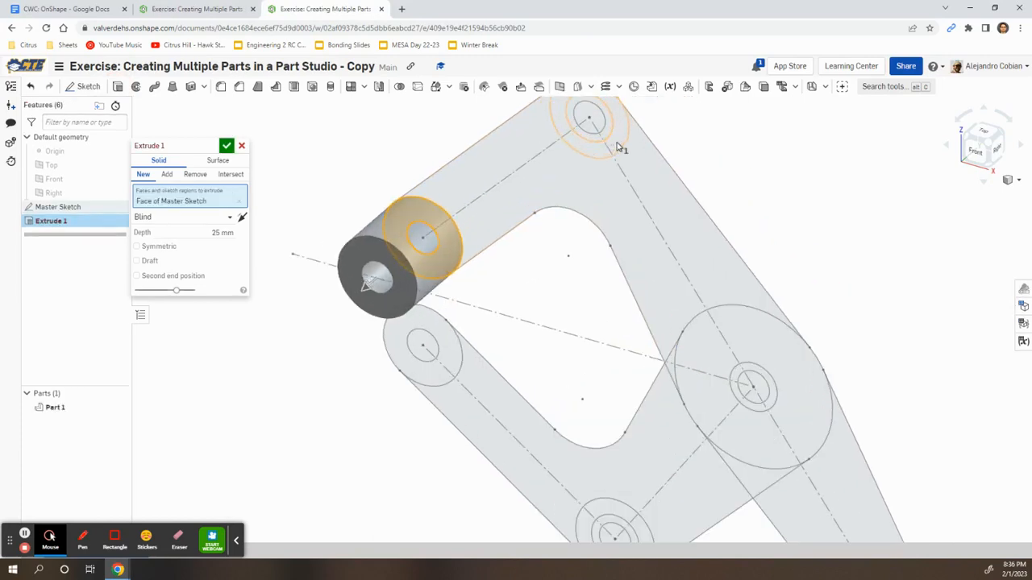
{"action": "left_click", "coordinate": [617, 147]}
{"action": "left_click", "coordinate": [609, 133]}
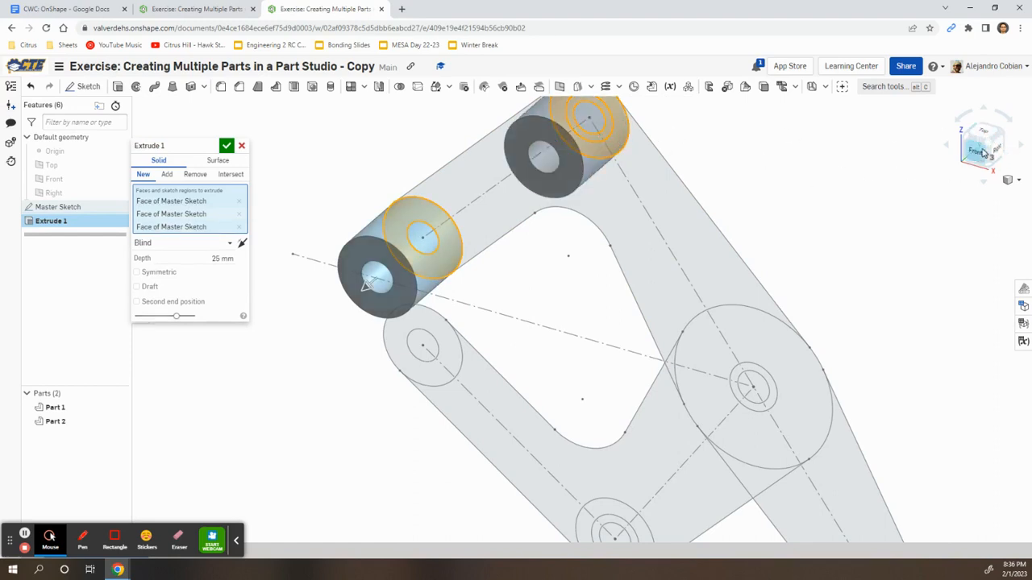
Add the large central circle, lower-right end circle, arm regions and remaining boss regions
{"action": "scroll", "coordinate": [845, 302], "scroll_direction": "down", "scroll_amount": 1}
{"action": "middle_click_drag", "start_coordinate": [845, 302], "coordinate": [737, 227]}
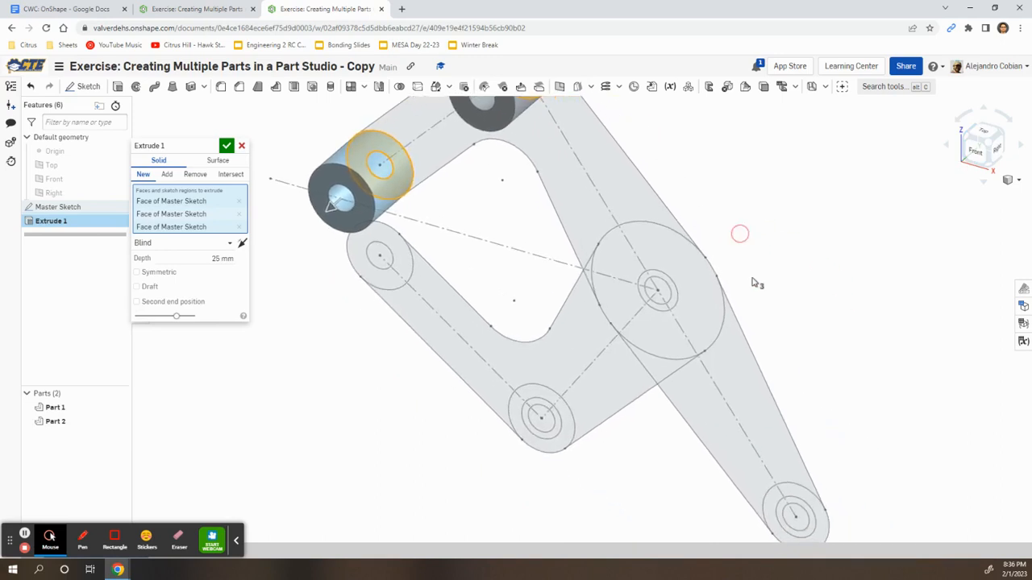
{"action": "left_click", "coordinate": [655, 255]}
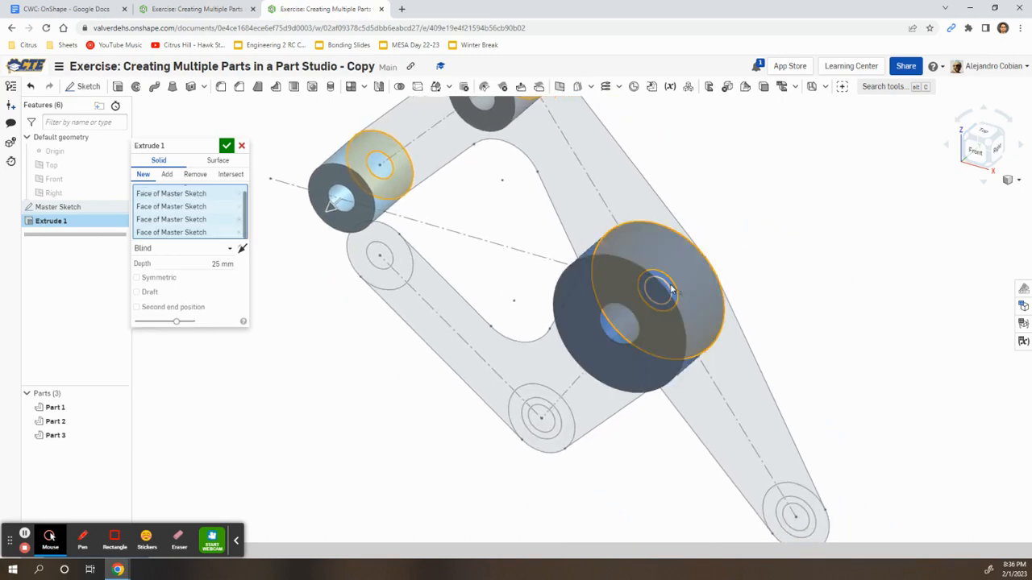
{"action": "left_click", "coordinate": [805, 504]}
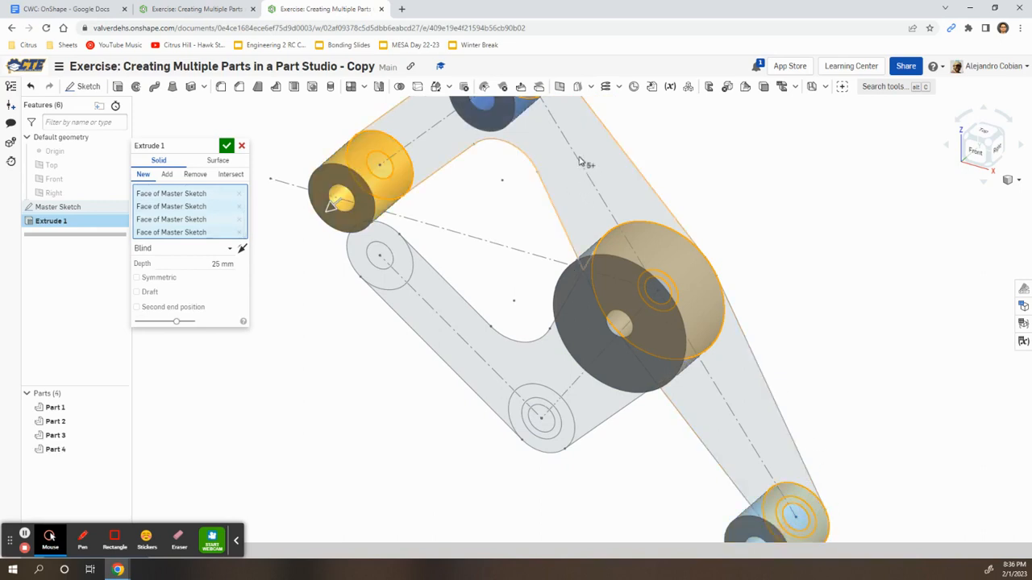
{"action": "left_click", "coordinate": [597, 180]}
{"action": "left_click", "coordinate": [728, 374]}
{"action": "mouse_move", "coordinate": [594, 442]}
{"action": "right_mouse_down"}
{"action": "mouse_move", "coordinate": [629, 408]}
{"action": "mouse_move", "coordinate": [610, 417]}
{"action": "right_mouse_up"}
{"action": "left_click", "coordinate": [607, 408]}
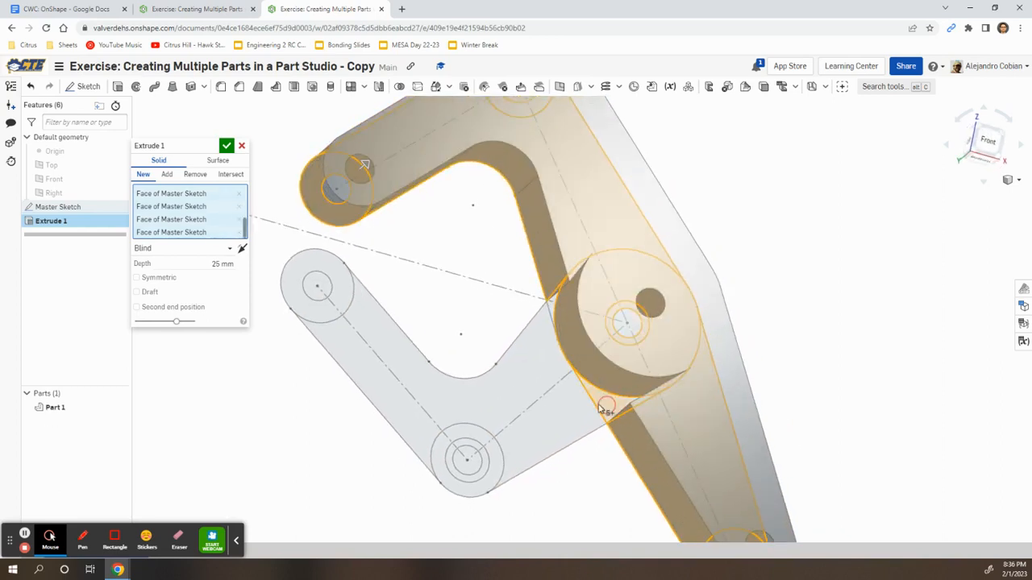
{"action": "left_click", "coordinate": [555, 307]}
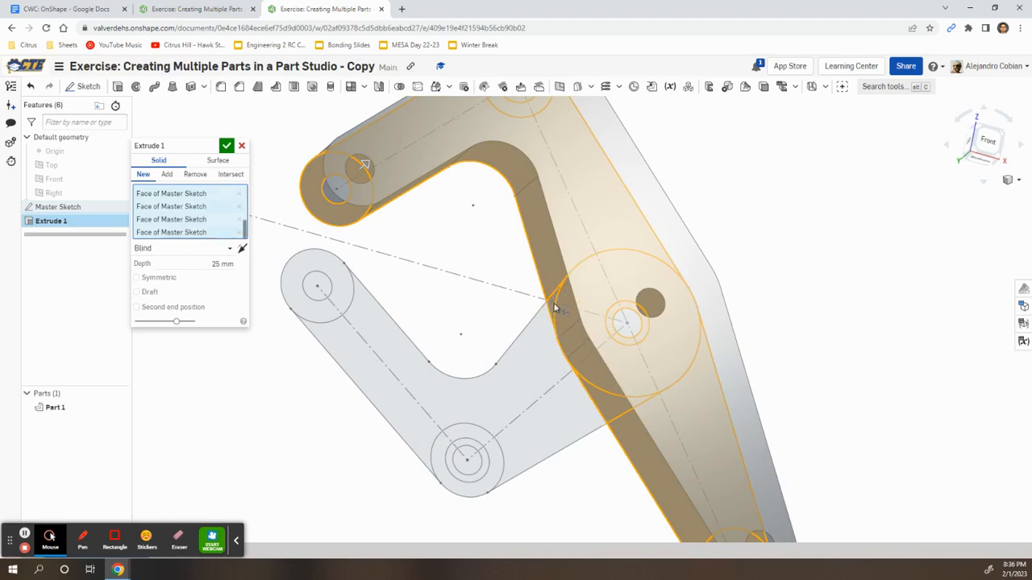
{"action": "key", "text": "alt+Tab"}
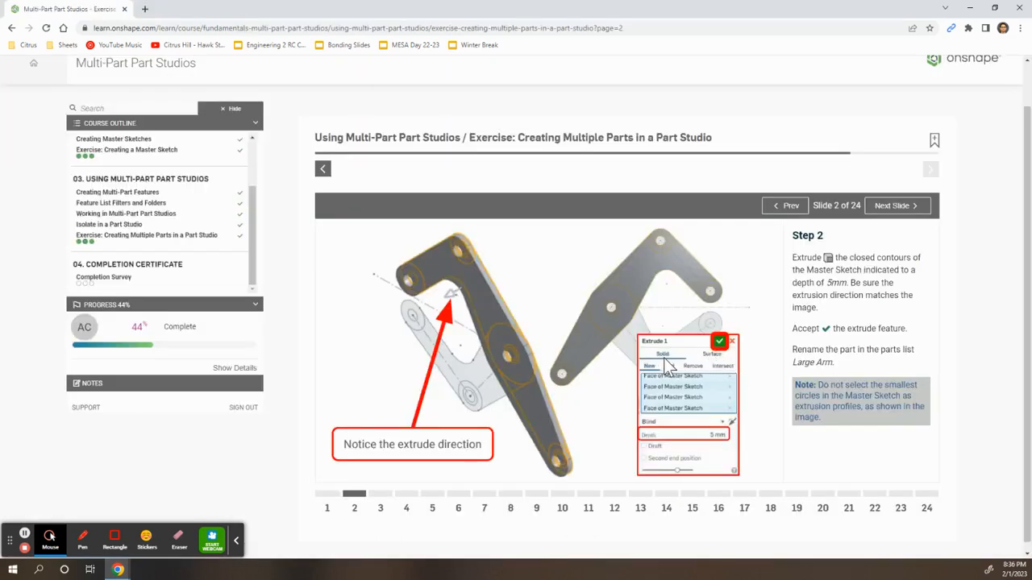
{"action": "key", "text": "alt+Tab"}
{"action": "key", "text": "alt+Tab"}
{"action": "key", "text": "alt+Tab"}
Set the extrude depth to 5 mm and accept it as Part 1
{"action": "left_click", "coordinate": [210, 263]}
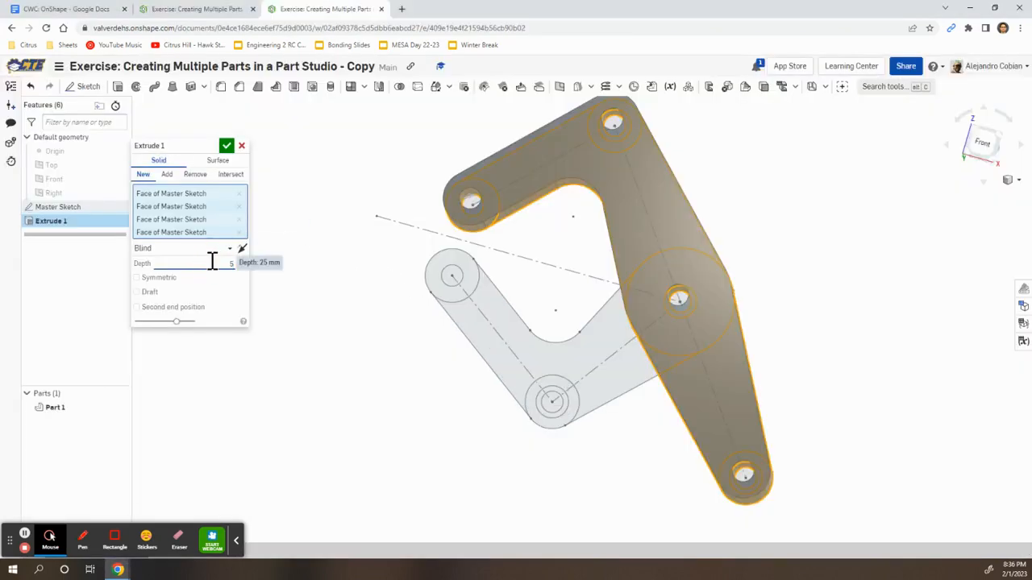
{"action": "type", "text": "5"}
{"action": "key", "text": "Return"}
{"action": "right_click_drag", "start_coordinate": [765, 284], "coordinate": [721, 291]}
{"action": "left_click", "coordinate": [227, 146]}
{"action": "right_click_drag", "start_coordinate": [570, 258], "coordinate": [584, 258]}
{"action": "key", "text": "alt+Tab"}
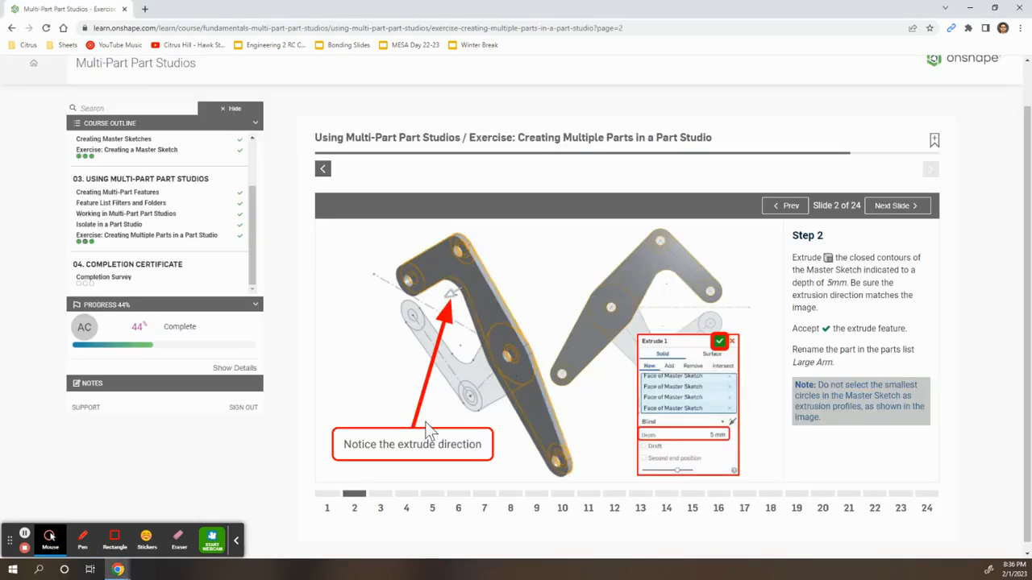
{"action": "key", "text": "alt+Tab"}
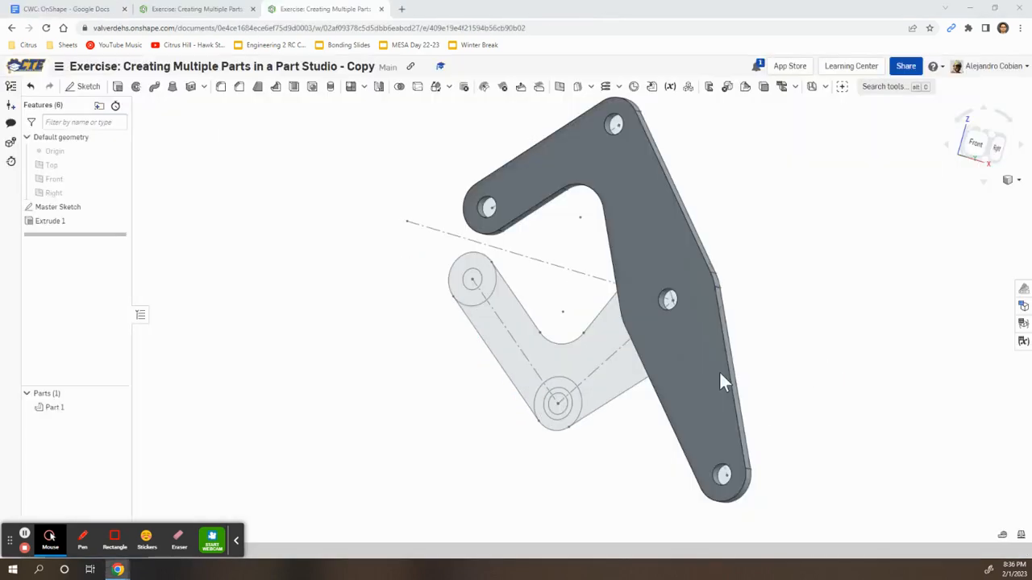
Rename Part 1 to 'Large Arm'
{"action": "right_click", "coordinate": [70, 408]}
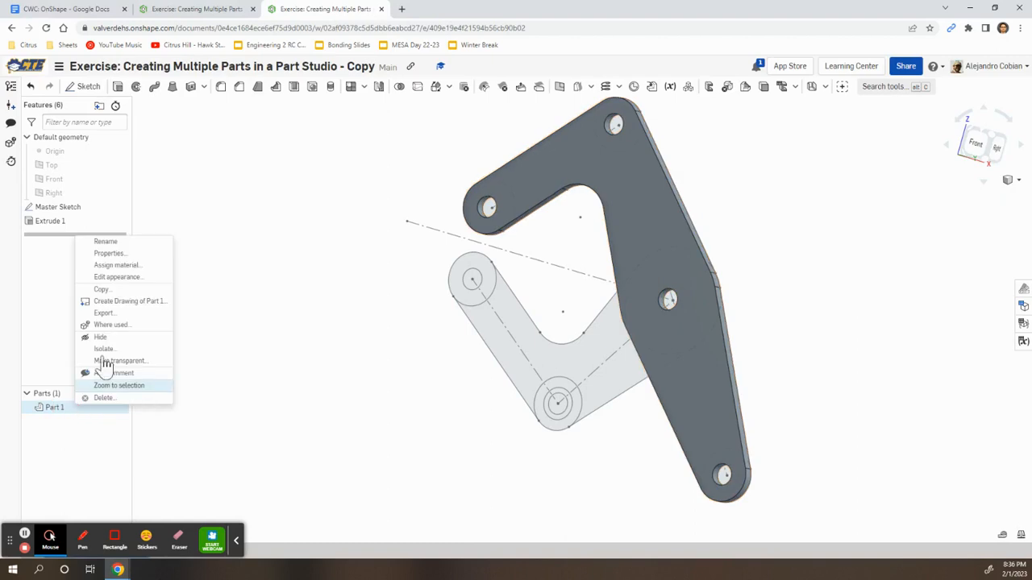
{"action": "left_click", "coordinate": [129, 241]}
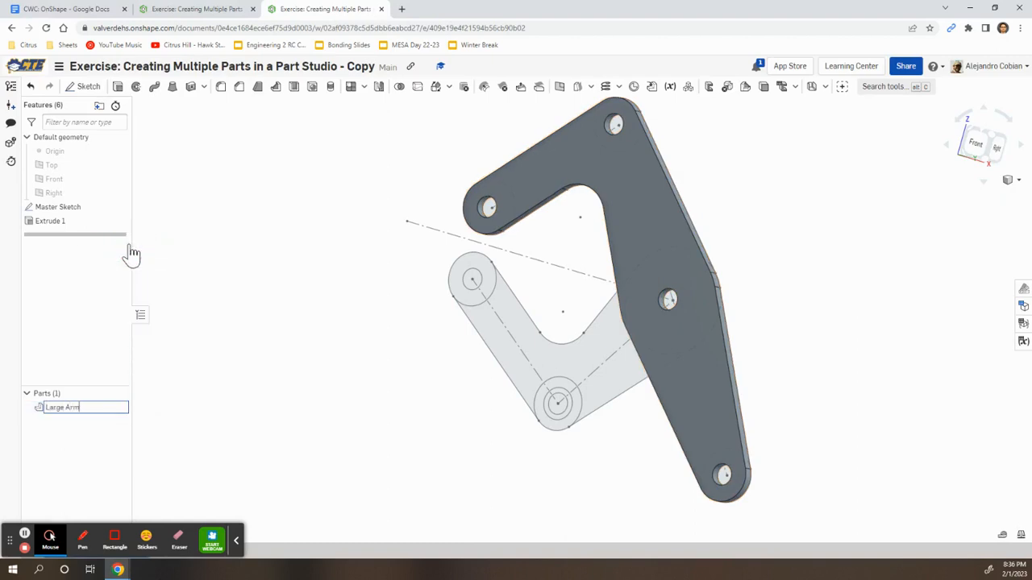
{"action": "left_click", "coordinate": [98, 420]}
Hide the Large Arm part and view the Master Sketch from the back
{"action": "key", "text": "alt+Tab"}
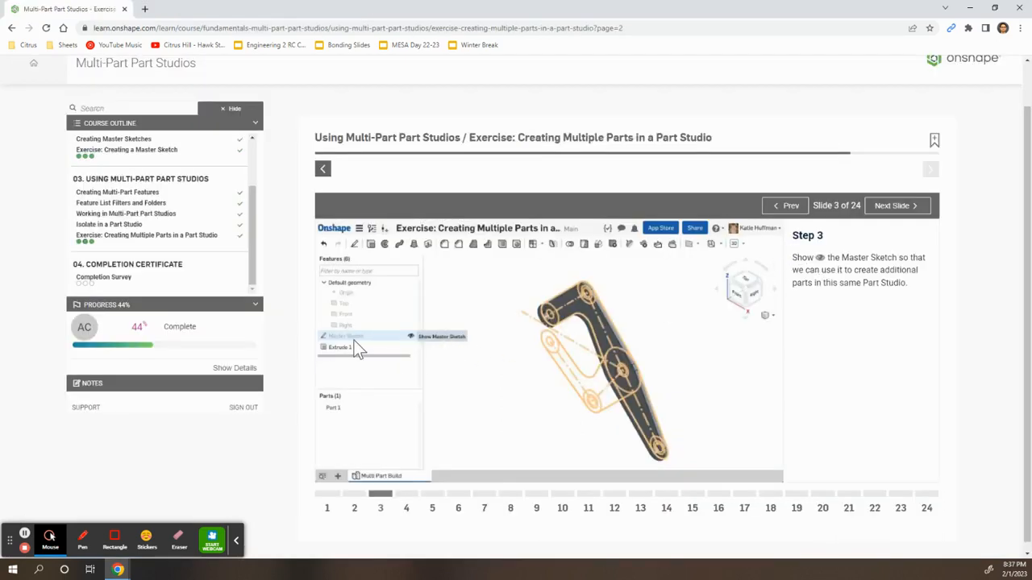
{"action": "left_click", "coordinate": [408, 495]}
{"action": "key", "text": "alt+Tab"}
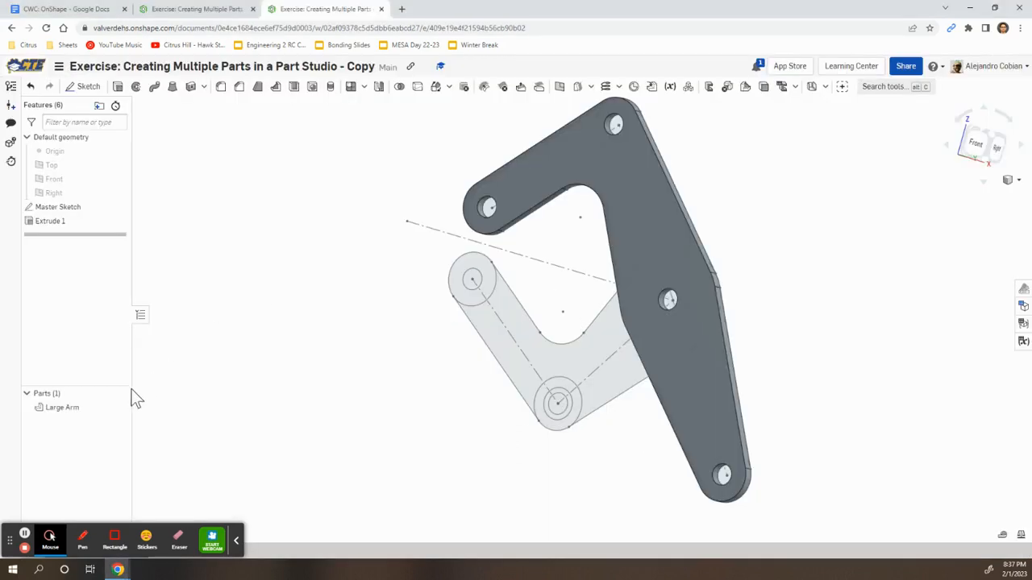
{"action": "left_click", "coordinate": [119, 407]}
{"action": "mouse_move", "coordinate": [958, 186]}
{"action": "right_mouse_down"}
{"action": "mouse_move", "coordinate": [919, 212]}
{"action": "mouse_move", "coordinate": [814, 217]}
{"action": "right_mouse_up"}
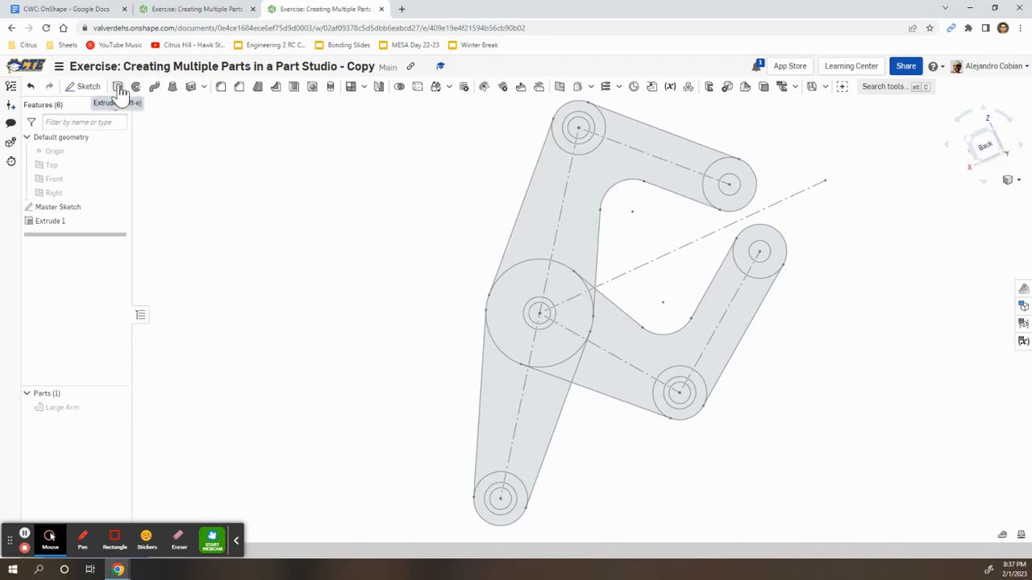
Select the small arm's pivot circle, arm region and hole rings for a second extrude
{"action": "key", "text": "alt+Tab"}
{"action": "key", "text": "alt+Tab"}
{"action": "key", "text": "alt+Tab"}
{"action": "key", "text": "alt+Tab"}
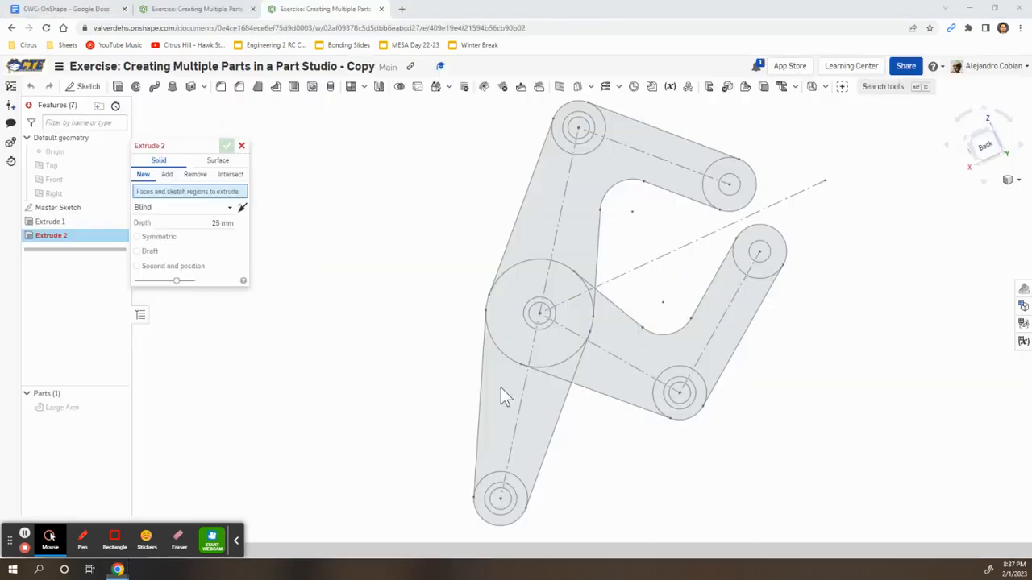
{"action": "left_click", "coordinate": [522, 289]}
{"action": "key", "text": "alt+Tab"}
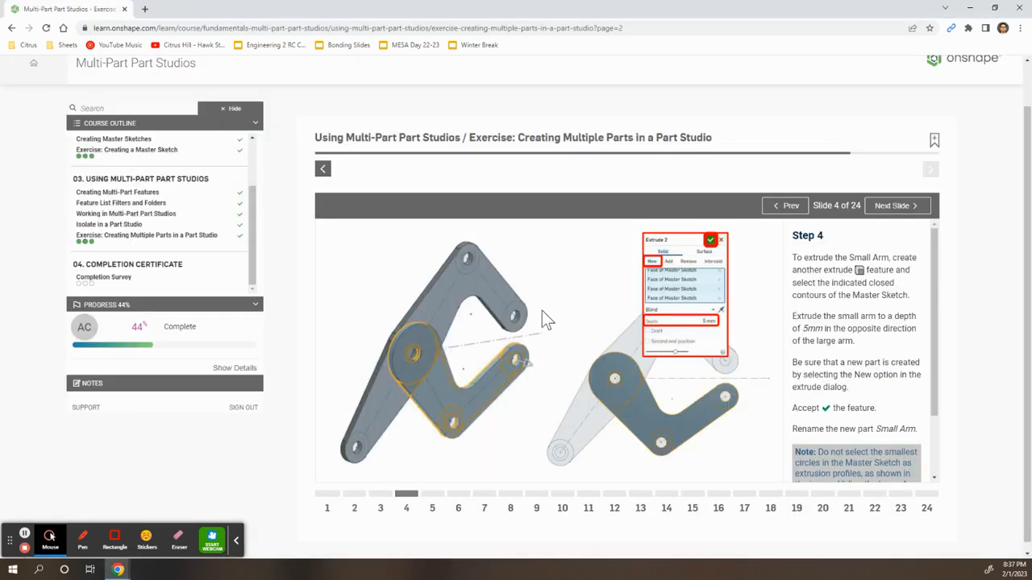
{"action": "key", "text": "alt+Tab"}
{"action": "left_click", "coordinate": [538, 308]}
{"action": "scroll", "coordinate": [540, 308], "scroll_direction": "up", "scroll_amount": 1}
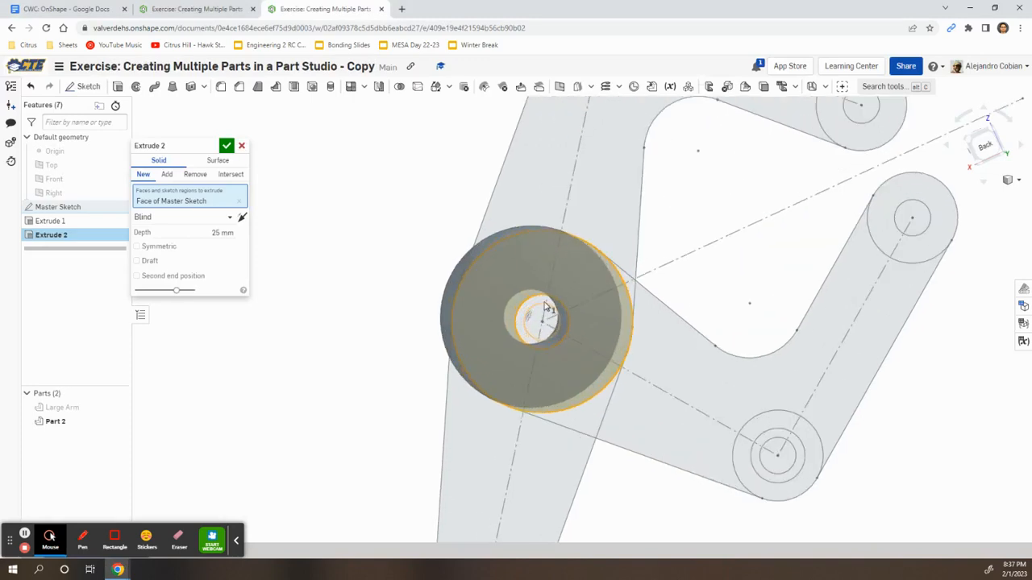
{"action": "left_click", "coordinate": [545, 303]}
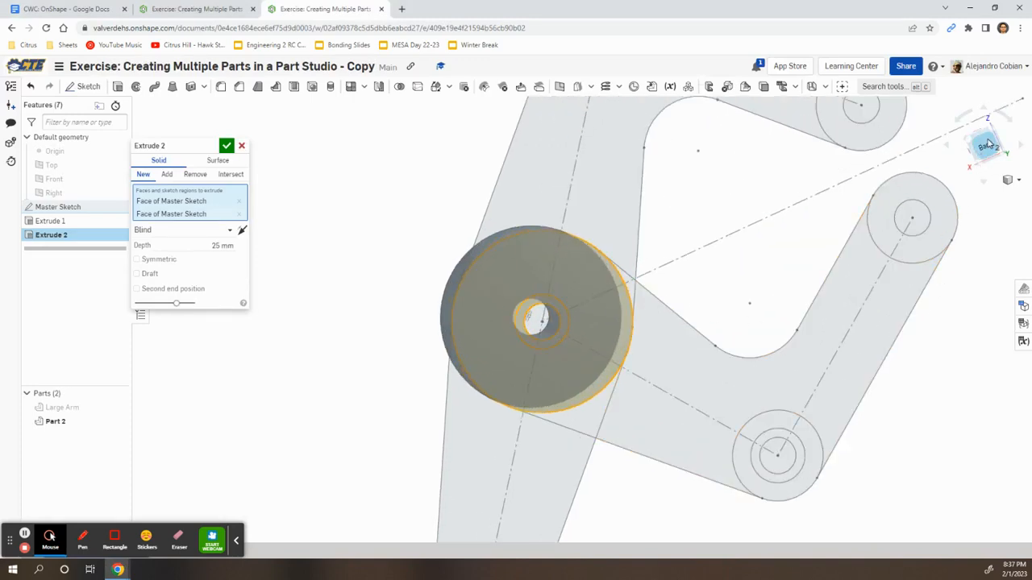
{"action": "left_click", "coordinate": [985, 146]}
{"action": "left_click", "coordinate": [487, 396]}
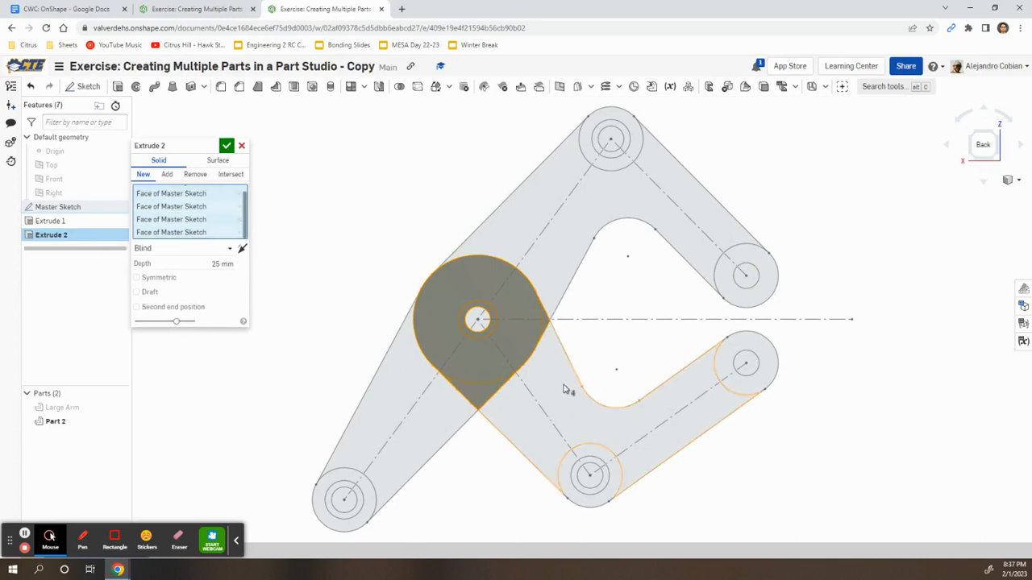
{"action": "left_click", "coordinate": [606, 465]}
{"action": "left_click", "coordinate": [604, 472]}
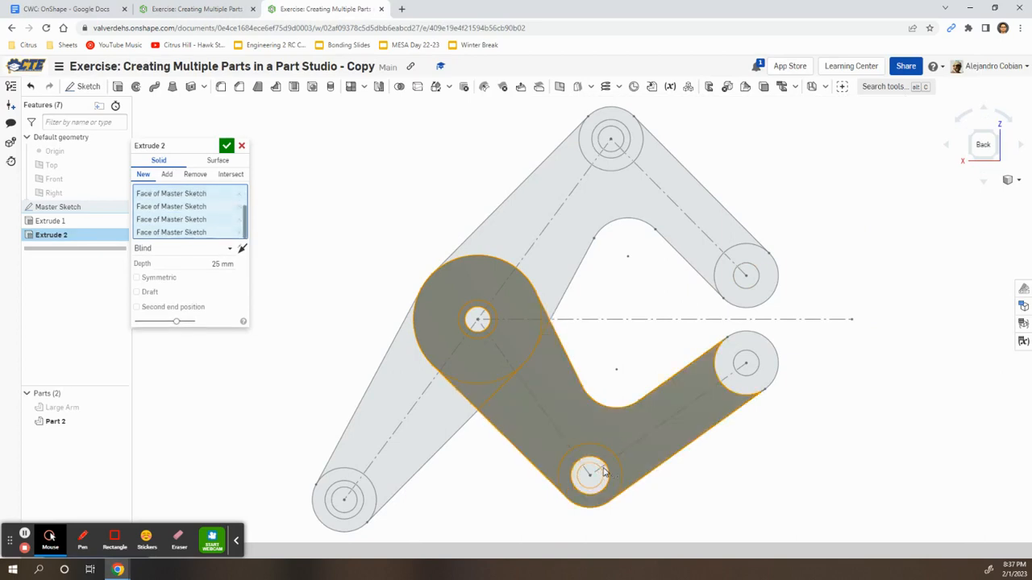
{"action": "left_click", "coordinate": [735, 385]}
Set the depth to 5 mm, flip it opposite the Large Arm, and accept the extrude
{"action": "key", "text": "alt+Tab"}
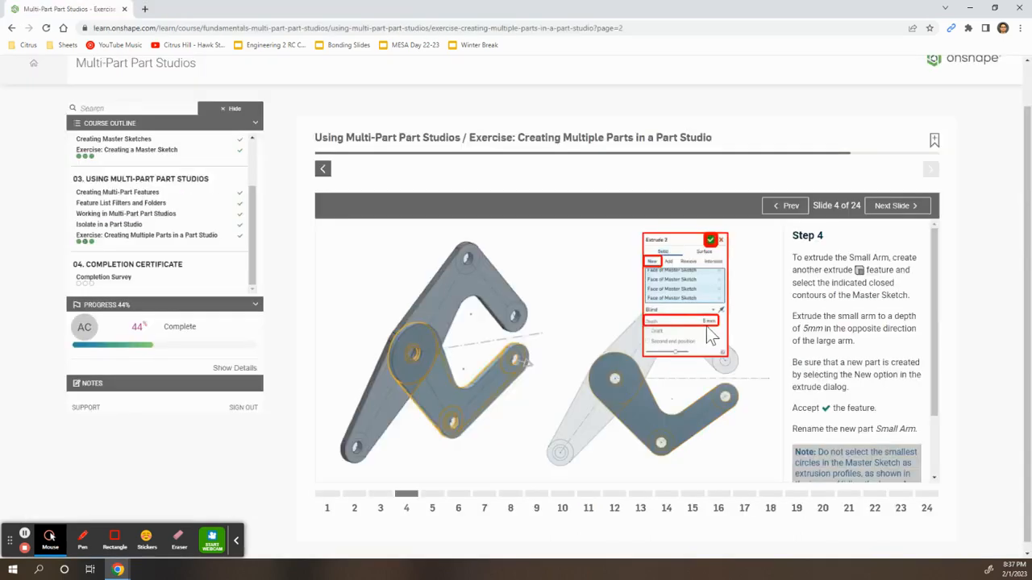
{"action": "key", "text": "alt+Tab"}
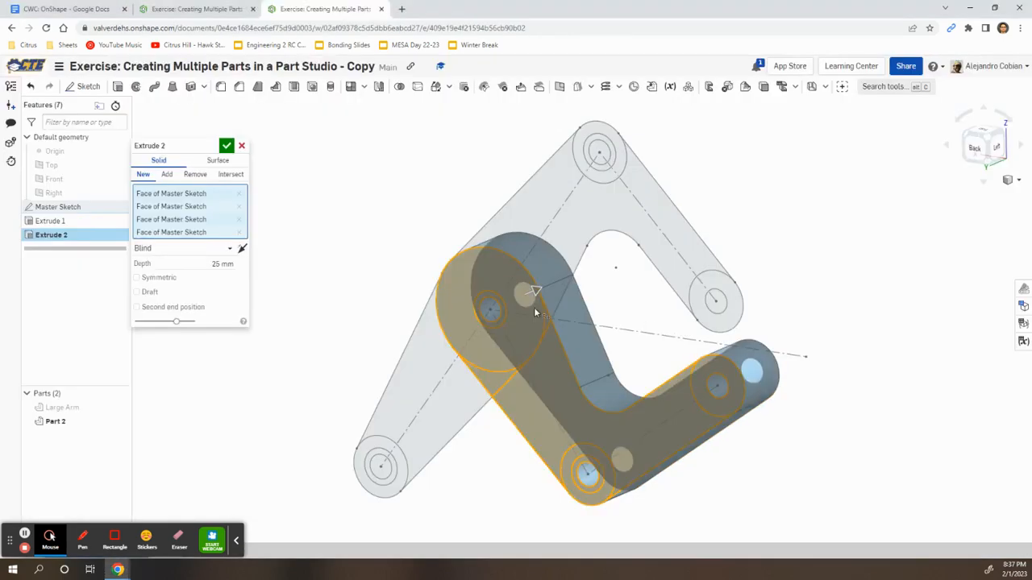
{"action": "left_click", "coordinate": [217, 264]}
{"action": "type", "text": "5"}
{"action": "key", "text": "Return"}
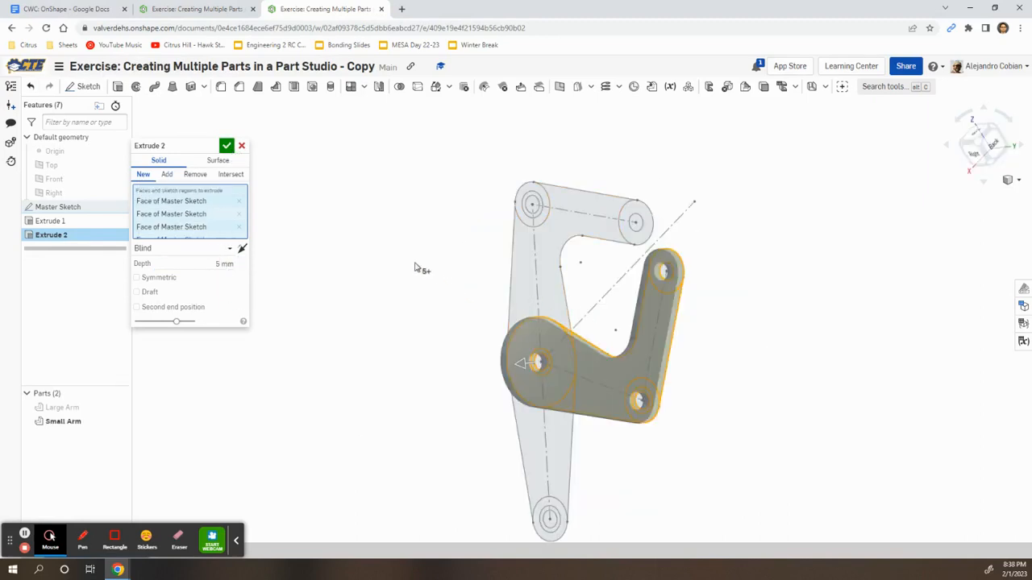
{"action": "left_click", "coordinate": [122, 408]}
{"action": "mouse_move", "coordinate": [346, 360]}
{"action": "right_mouse_down"}
{"action": "mouse_move", "coordinate": [425, 362]}
{"action": "mouse_move", "coordinate": [355, 362]}
{"action": "right_mouse_up"}
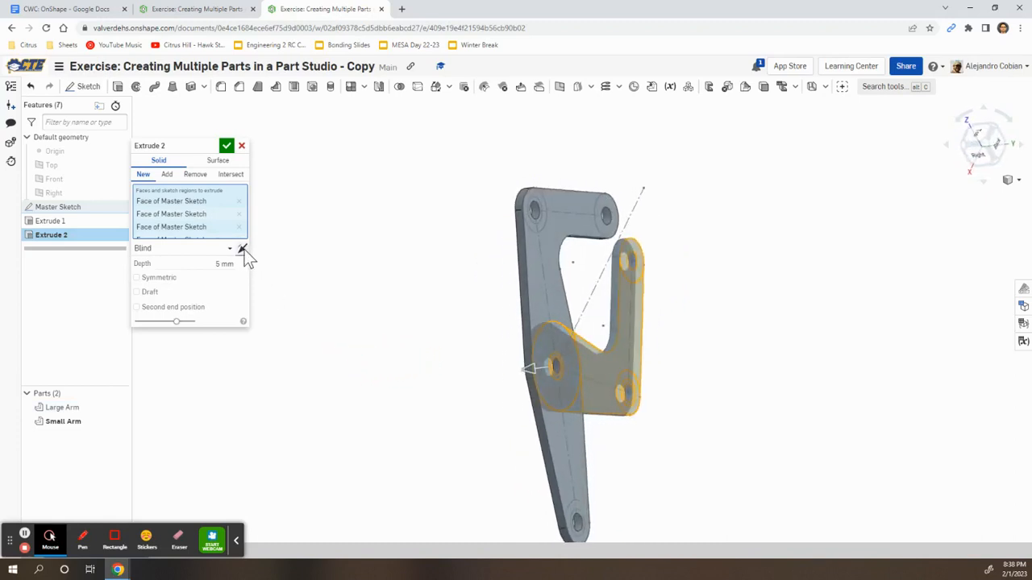
{"action": "left_click", "coordinate": [241, 249]}
{"action": "right_click_drag", "start_coordinate": [482, 315], "coordinate": [633, 341]}
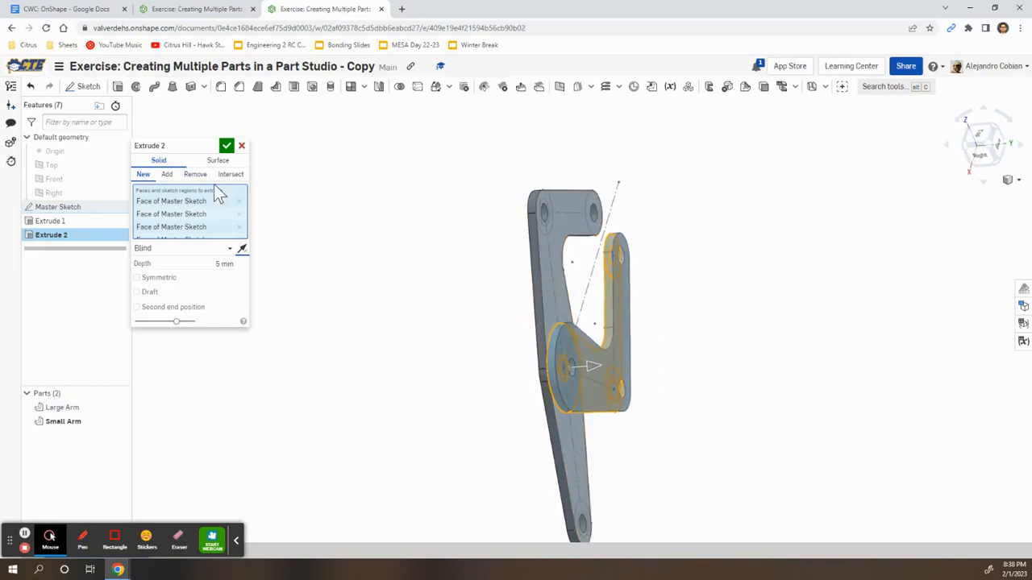
{"action": "left_click", "coordinate": [227, 146]}
{"action": "right_click_drag", "start_coordinate": [463, 306], "coordinate": [513, 355]}
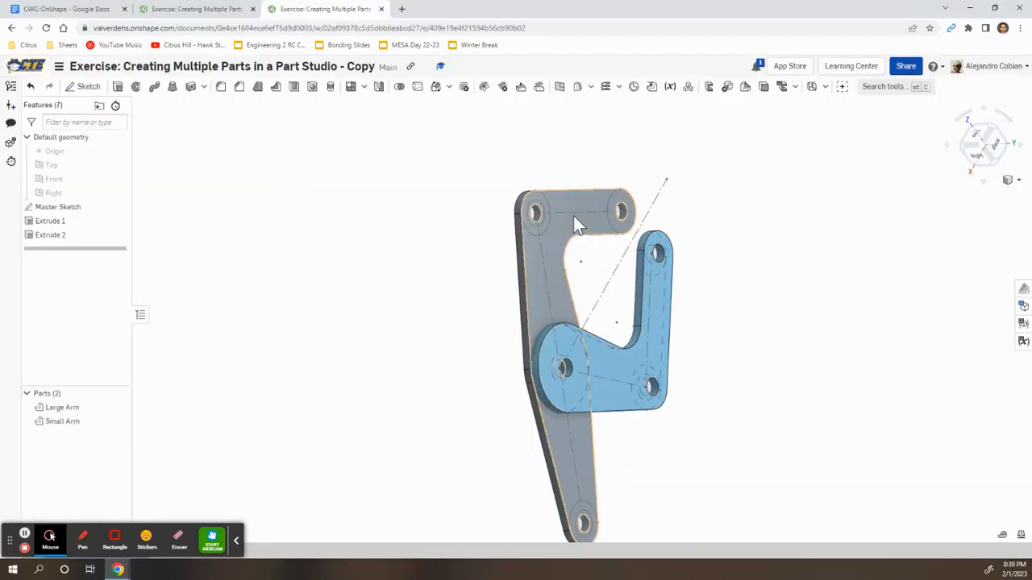
{"action": "left_click", "coordinate": [574, 215]}
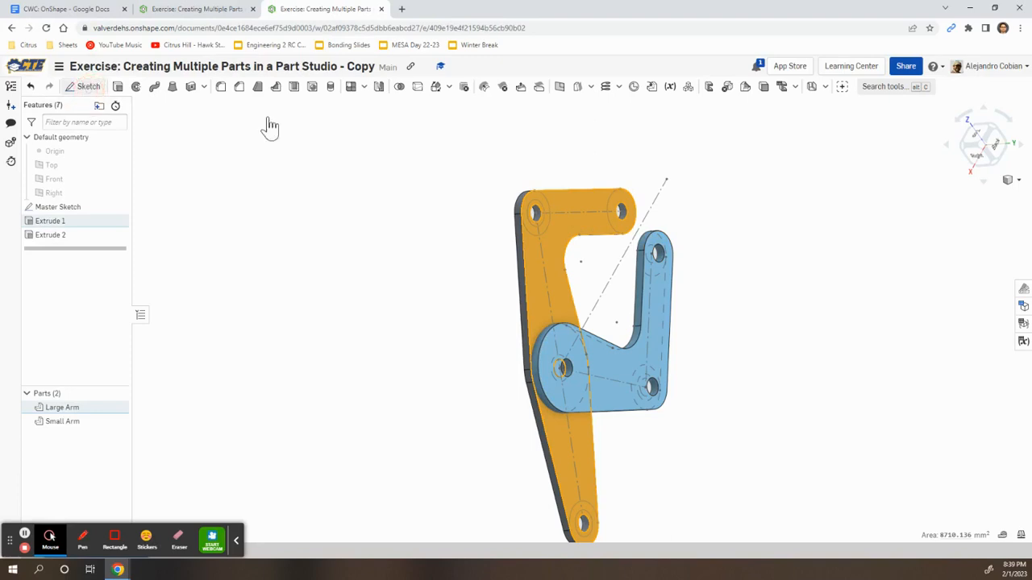
Start a sketch on the large arm's face, hide the Master Sketch, and rename it 'Large Arm Grip Sketch'
{"action": "left_click", "coordinate": [983, 143]}
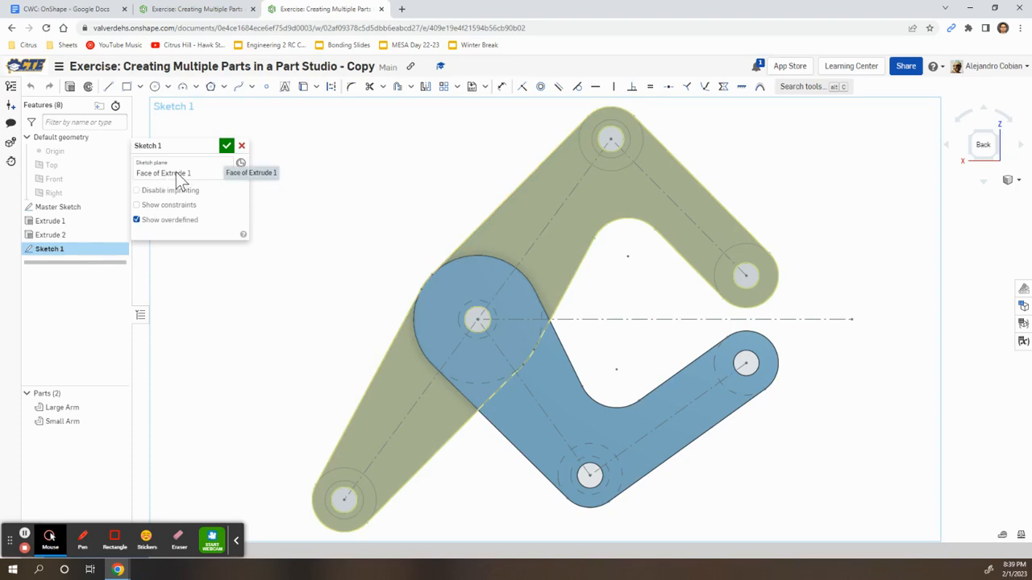
{"action": "right_click_drag", "start_coordinate": [385, 184], "coordinate": [562, 177]}
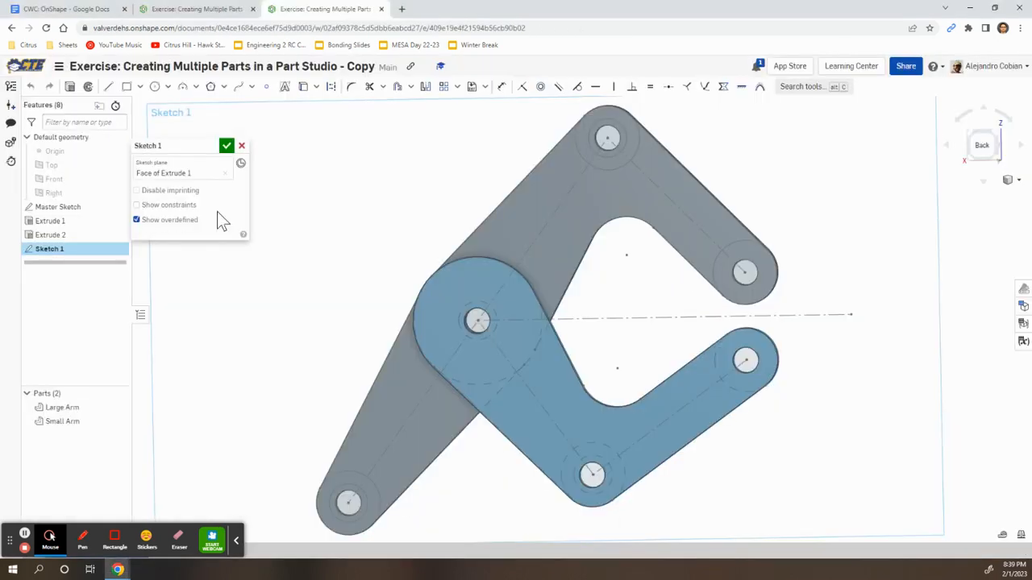
{"action": "left_click", "coordinate": [118, 207]}
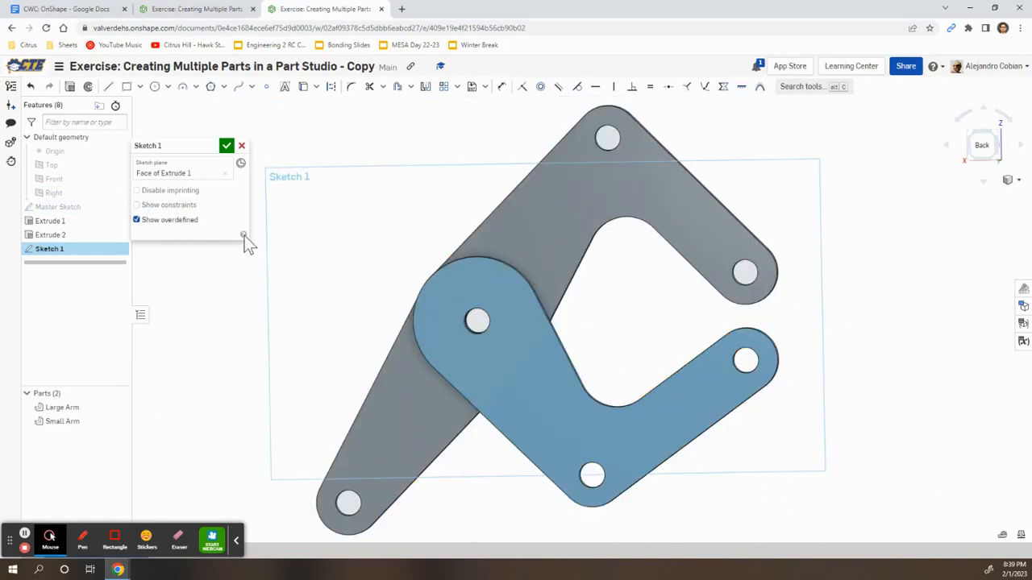
{"action": "left_click", "coordinate": [211, 148]}
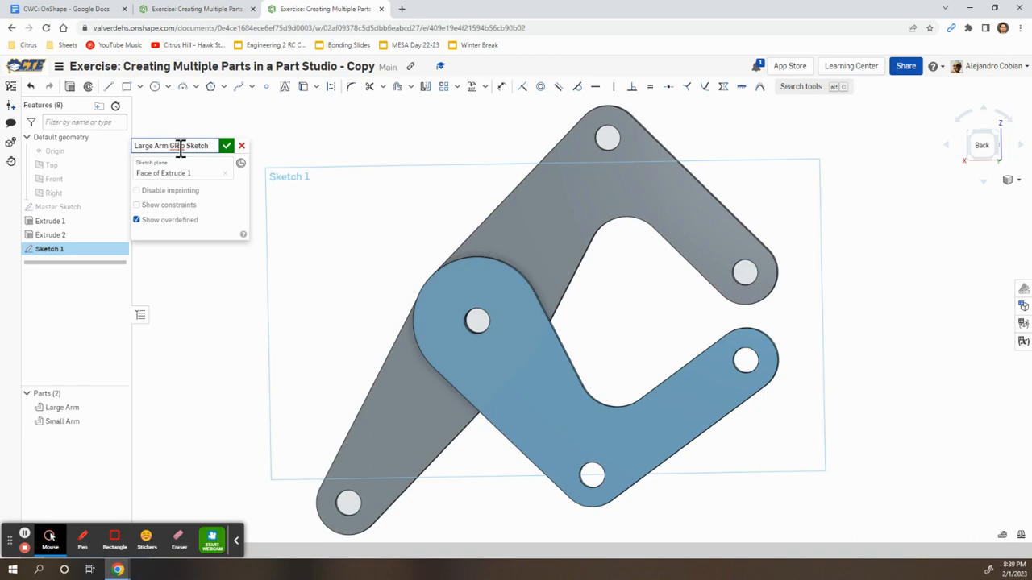
{"action": "key", "text": "alt+Tab"}
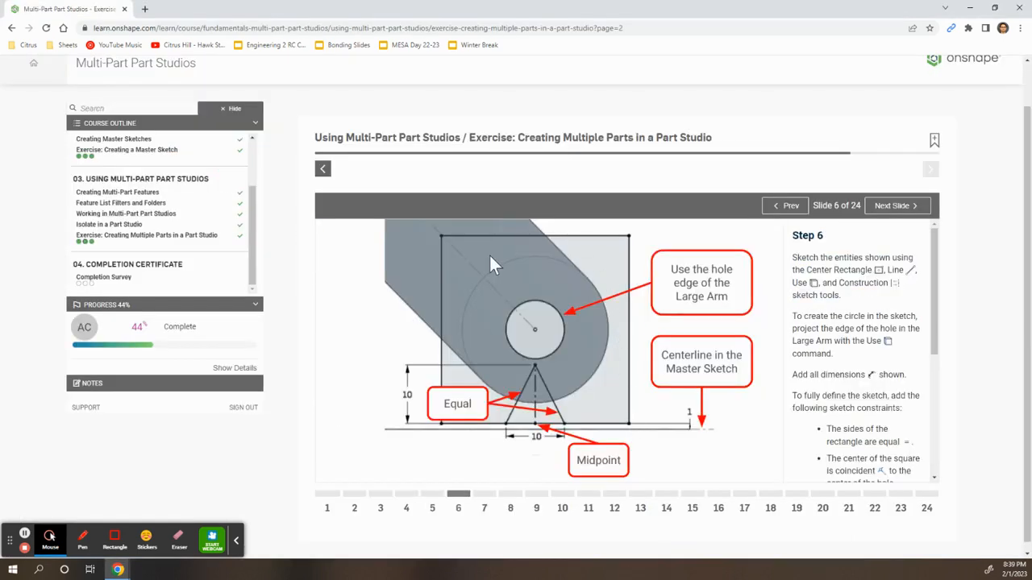
{"action": "key", "text": "alt+Tab"}
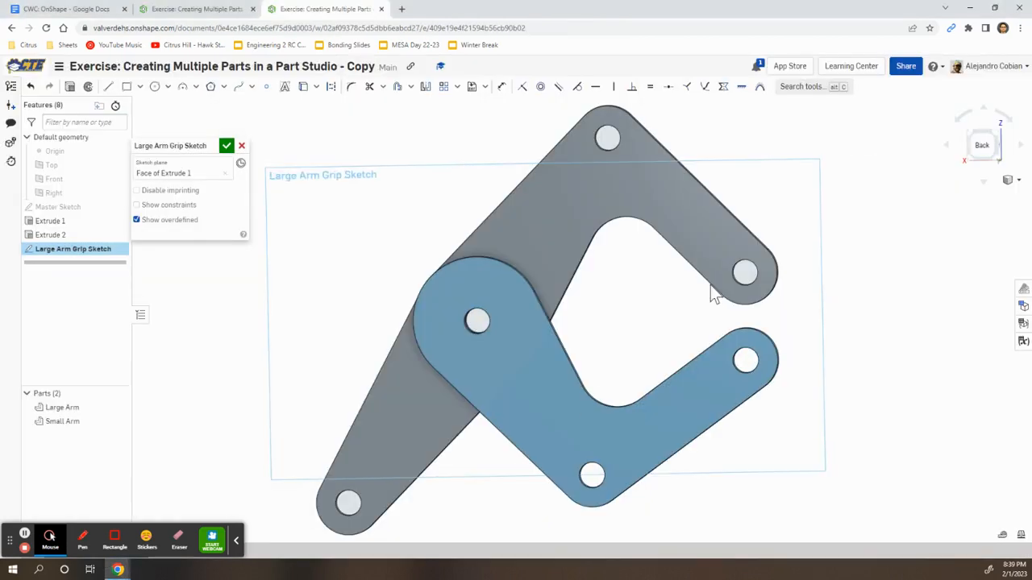
From the back view, project the end hole's edge and the arm's outline into the sketch
{"action": "scroll", "coordinate": [762, 273], "scroll_direction": "up", "scroll_amount": 5}
{"action": "scroll", "coordinate": [757, 275], "scroll_direction": "up", "scroll_amount": 3}
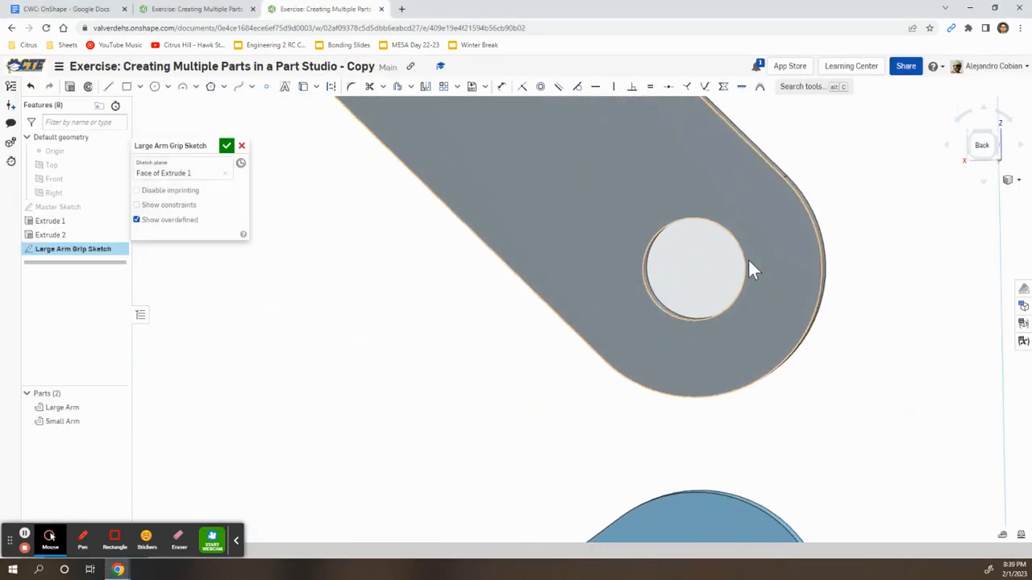
{"action": "left_click", "coordinate": [984, 147]}
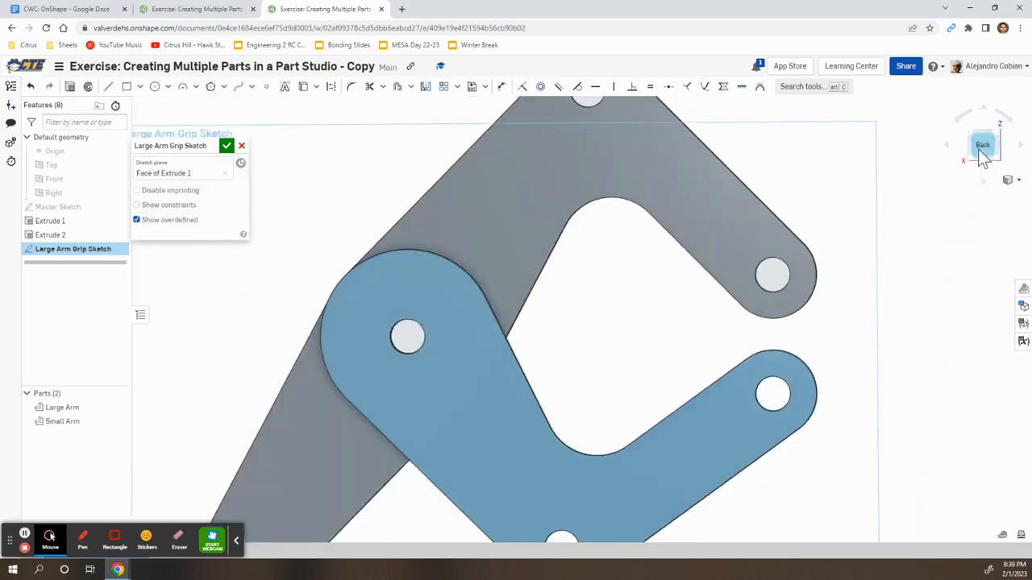
{"action": "scroll", "coordinate": [781, 275], "scroll_direction": "up", "scroll_amount": 6}
{"action": "scroll", "coordinate": [807, 266], "scroll_direction": "up", "scroll_amount": 1}
{"action": "middle_click_drag", "start_coordinate": [805, 234], "coordinate": [484, 254]}
{"action": "scroll", "coordinate": [482, 253], "scroll_direction": "down", "scroll_amount": 2}
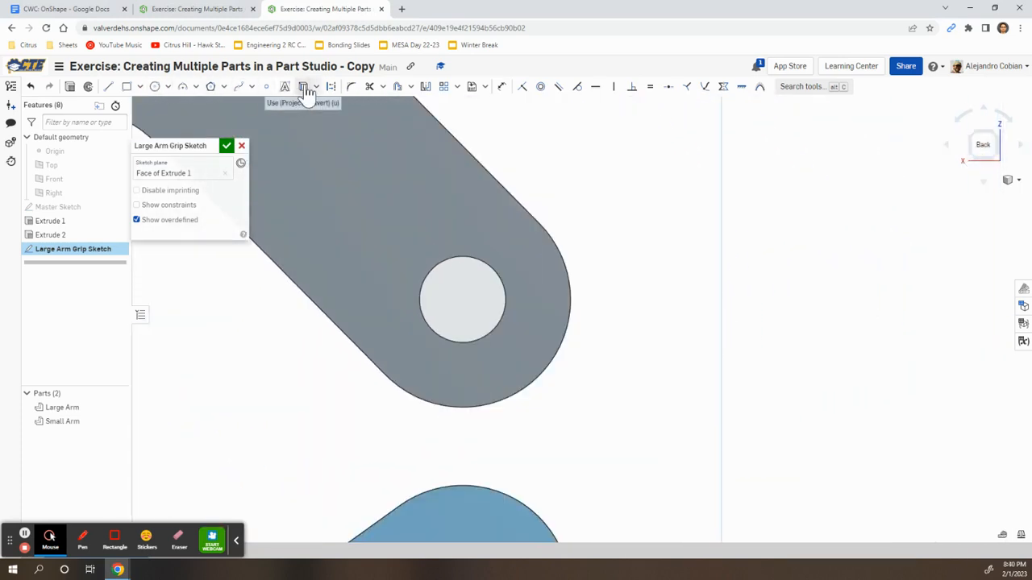
{"action": "left_click", "coordinate": [304, 88]}
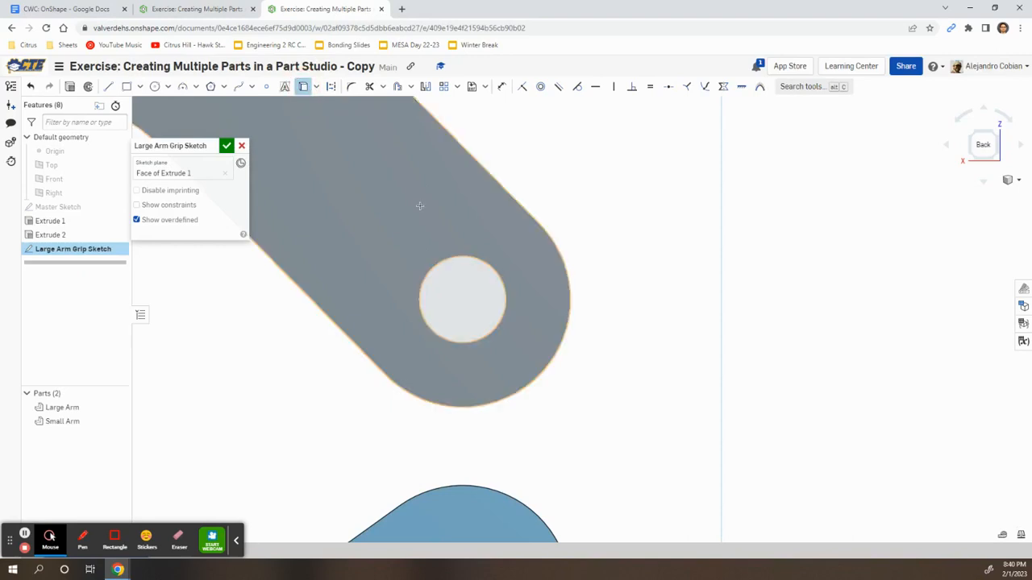
{"action": "left_click", "coordinate": [458, 254]}
{"action": "scroll", "coordinate": [475, 290], "scroll_direction": "up", "scroll_amount": 1}
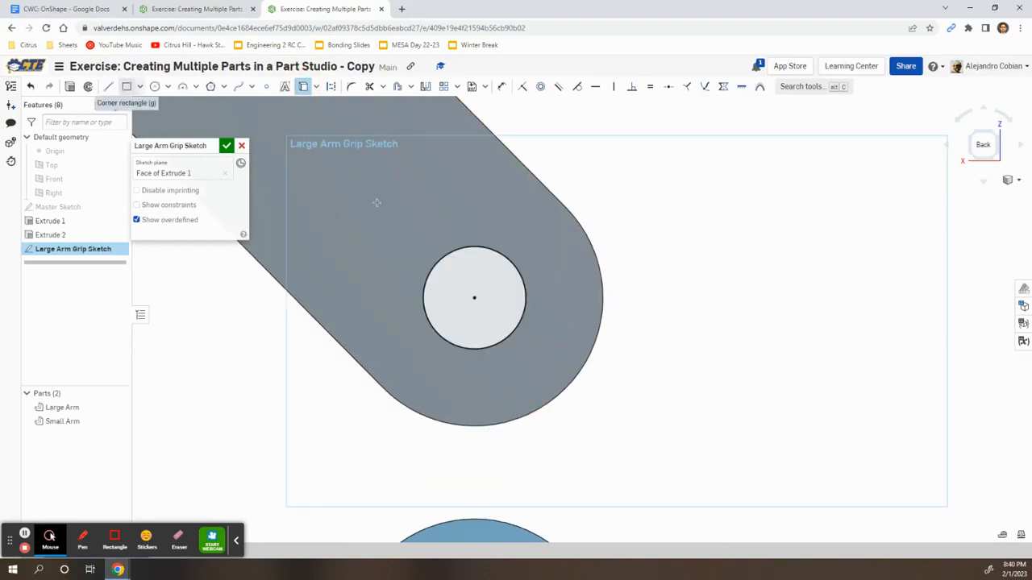
{"action": "left_click", "coordinate": [442, 256]}
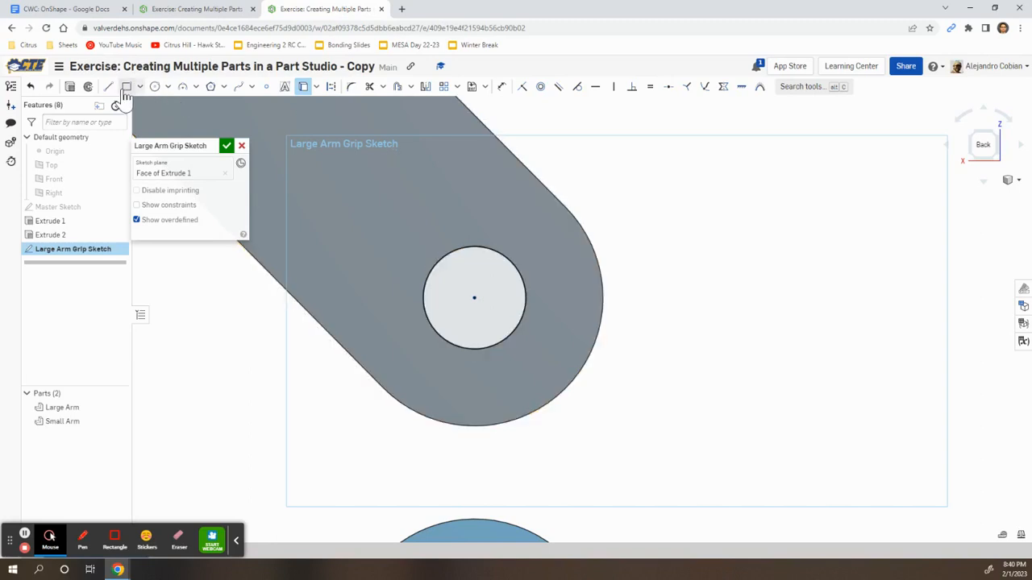
Draw a centre-point rectangle centred on the hole
{"action": "left_click", "coordinate": [139, 86]}
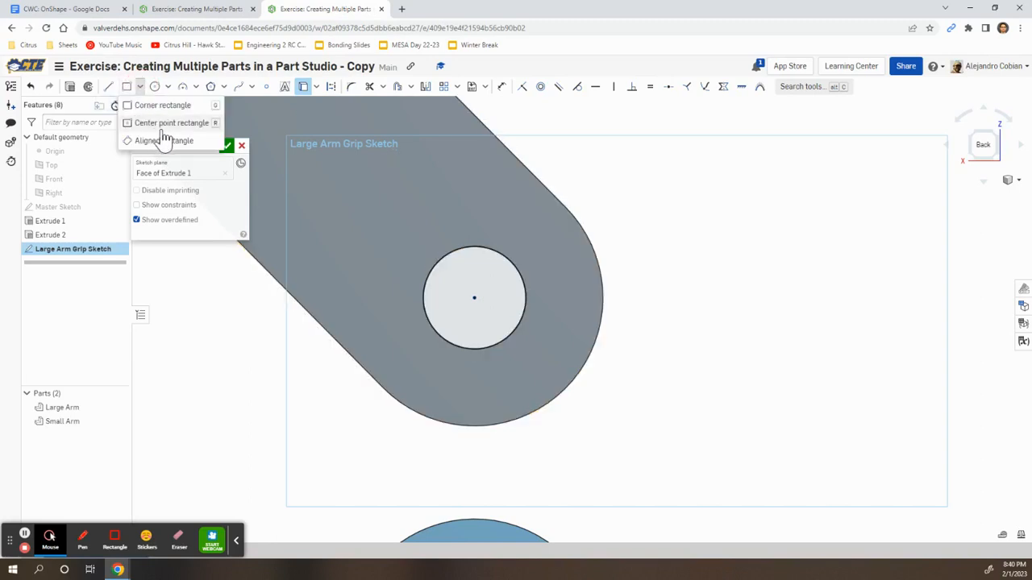
{"action": "left_click", "coordinate": [153, 125]}
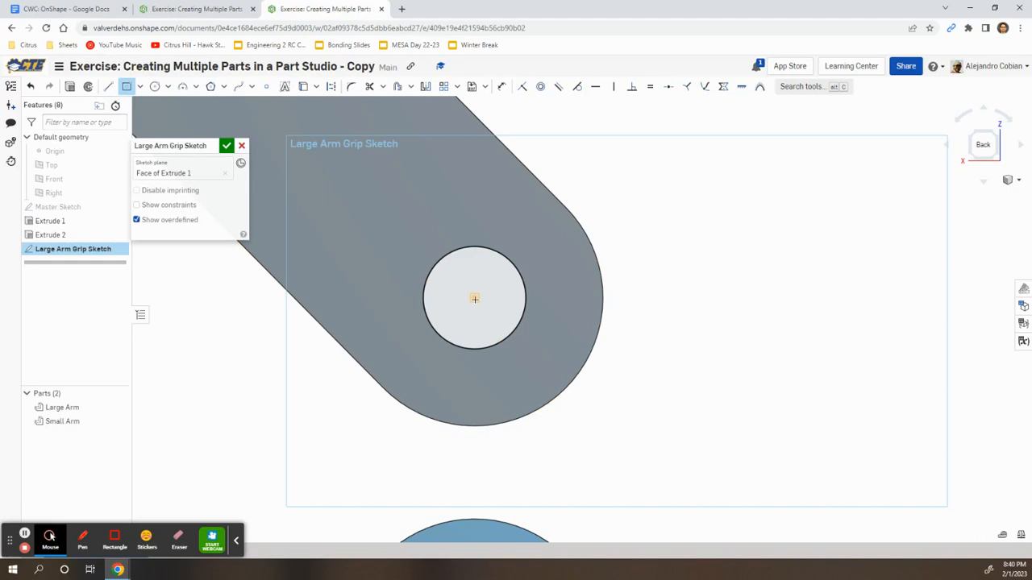
{"action": "left_click", "coordinate": [474, 297]}
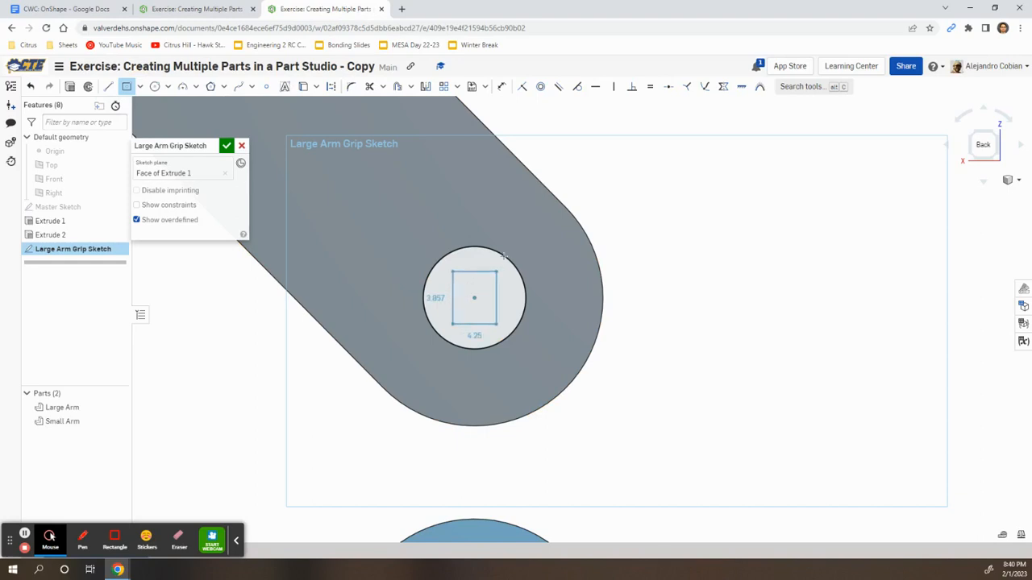
{"action": "left_click", "coordinate": [663, 149]}
{"action": "key", "text": "alt+Tab"}
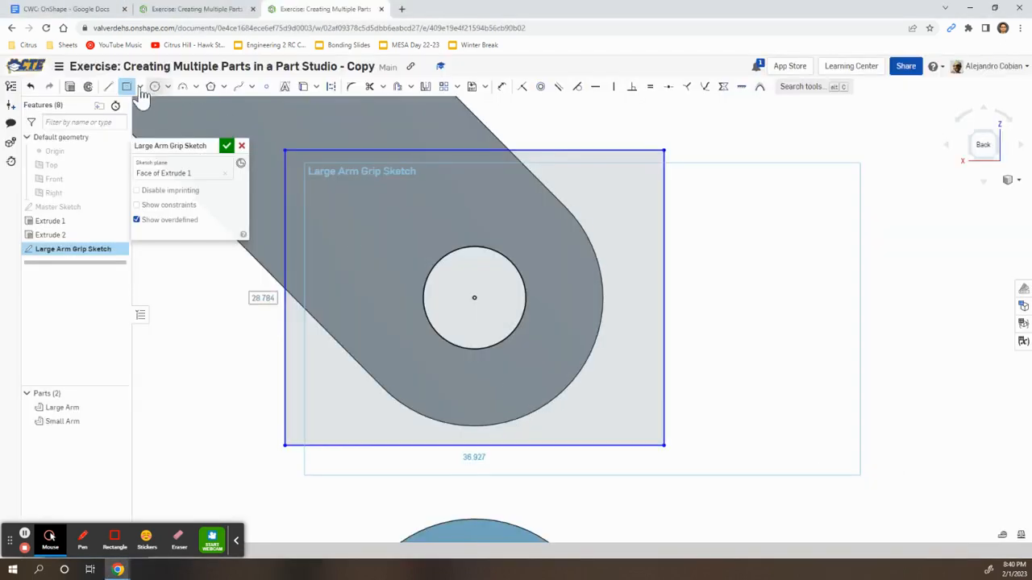
Draw the two V-notch lines from the rectangle's bottom edge up to an apex below the hole
{"action": "left_click", "coordinate": [108, 86]}
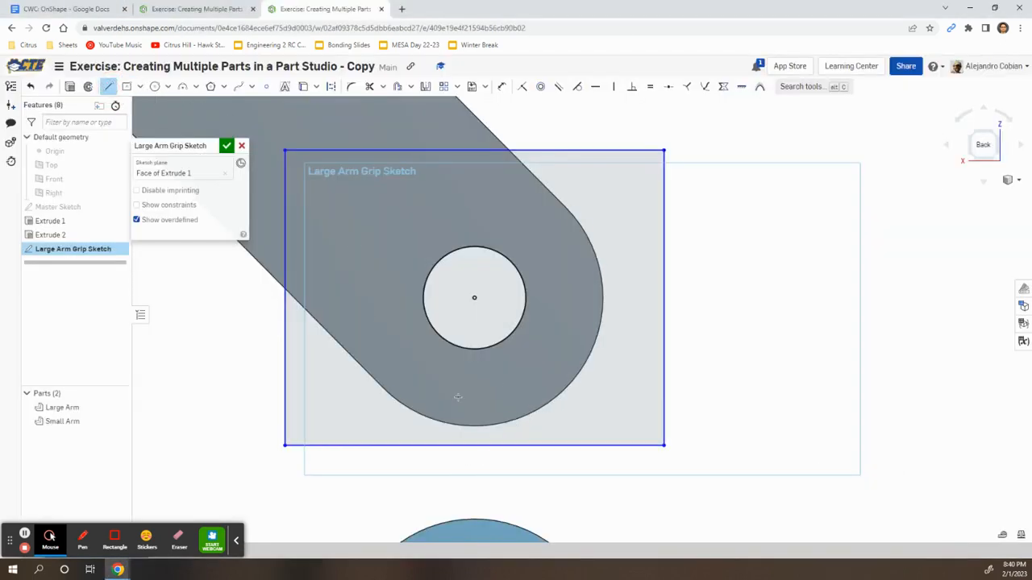
{"action": "left_click", "coordinate": [420, 445]}
{"action": "left_click", "coordinate": [465, 386]}
{"action": "left_click", "coordinate": [494, 444]}
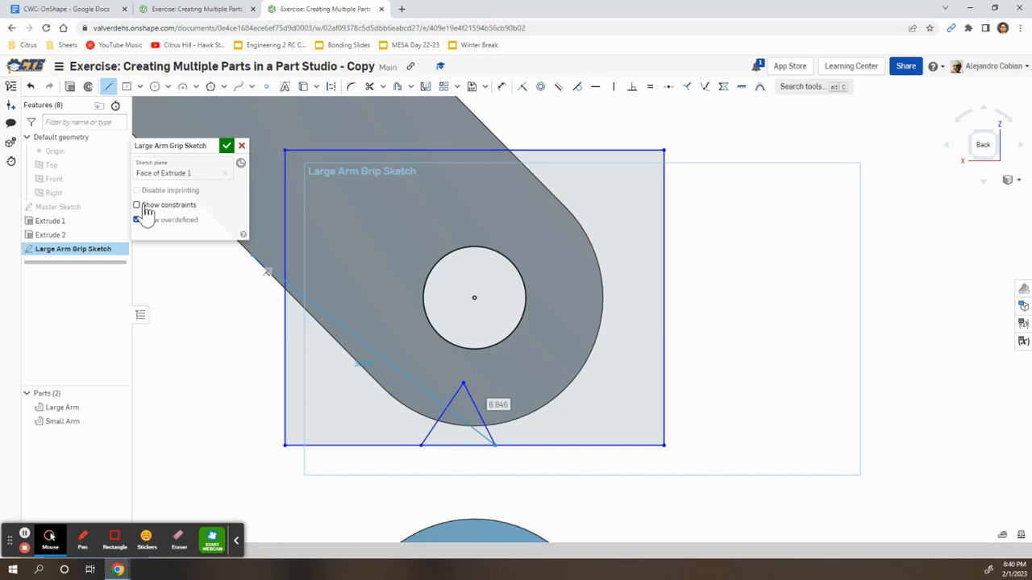
{"action": "left_click", "coordinate": [137, 205]}
{"action": "left_click", "coordinate": [108, 86]}
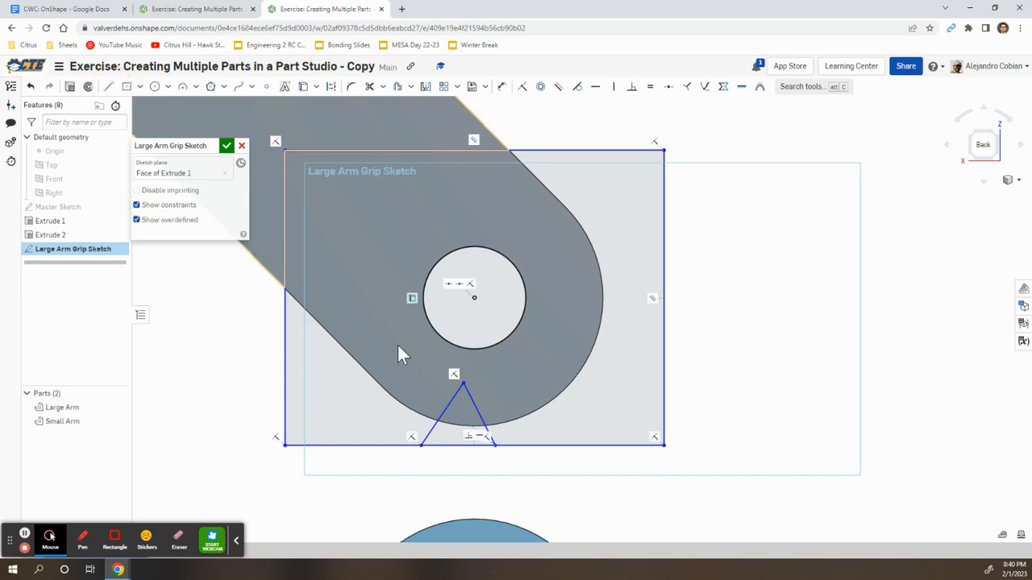
{"action": "left_click", "coordinate": [486, 430]}
{"action": "left_click_drag", "start_coordinate": [498, 441], "coordinate": [523, 434]}
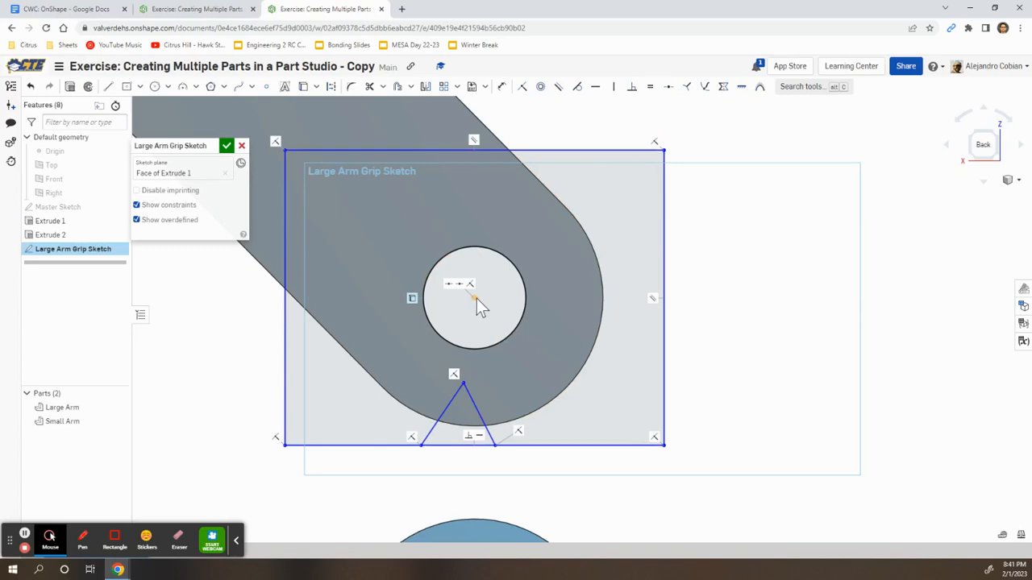
{"action": "key", "text": "alt+Tab"}
{"action": "key", "text": "alt+Tab"}
Draw a construction centreline from the bottom edge up to the notch apex
{"action": "left_click", "coordinate": [110, 89]}
{"action": "left_click", "coordinate": [331, 86]}
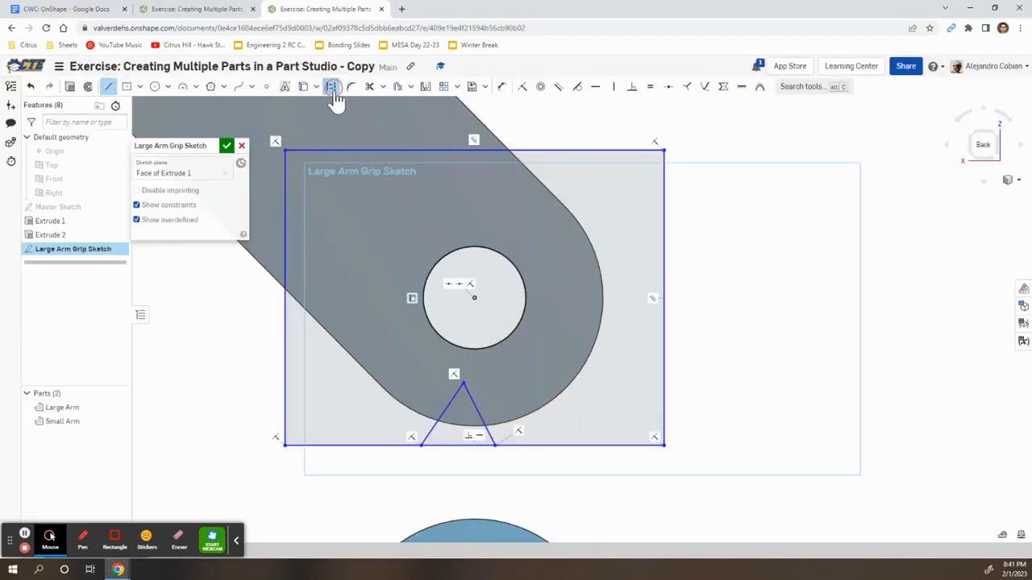
{"action": "left_click", "coordinate": [464, 445]}
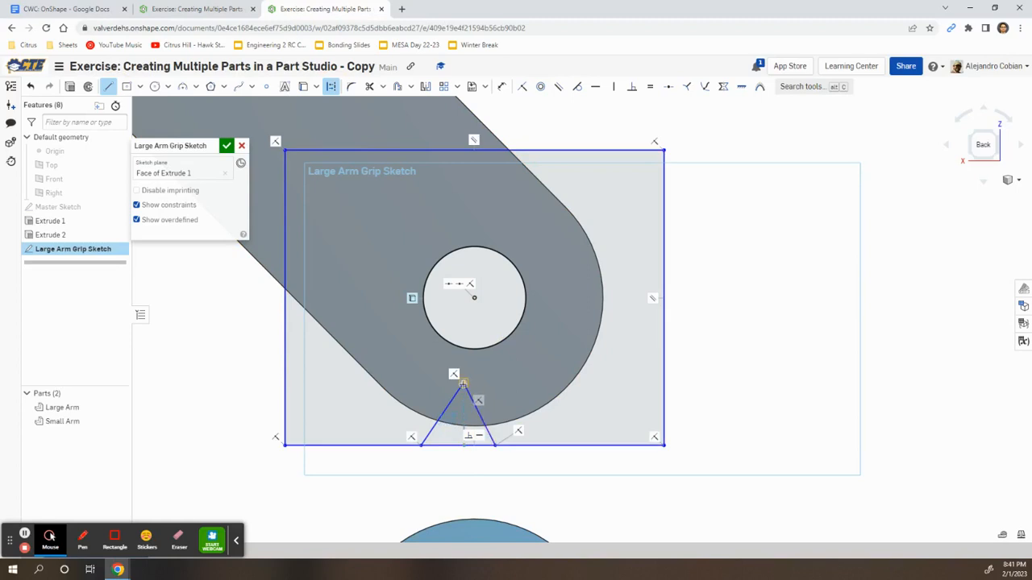
{"action": "left_click", "coordinate": [464, 385]}
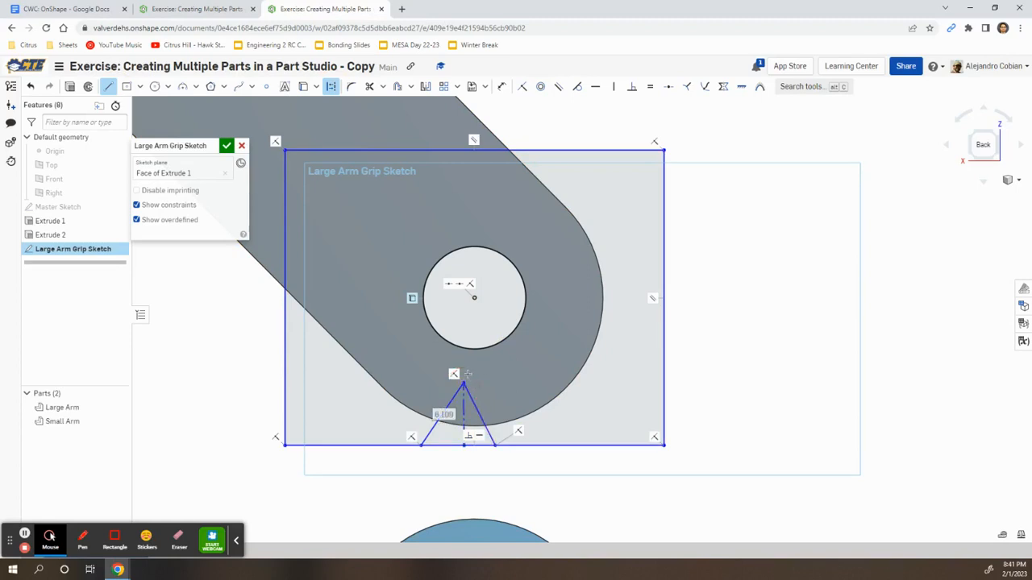
{"action": "left_click", "coordinate": [108, 86]}
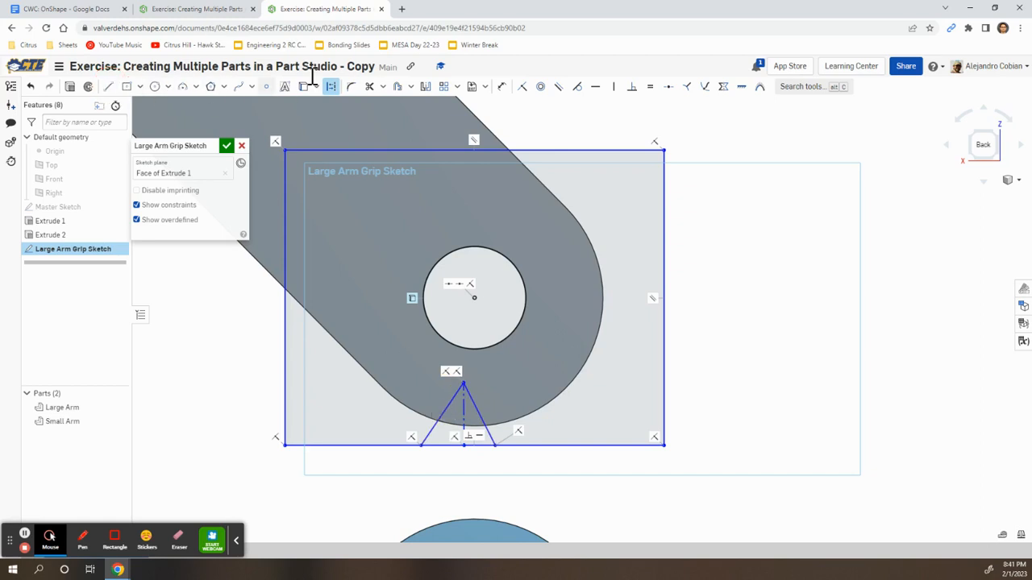
Make the centreline vertical at the bottom edge's midpoint and both notch sides equal
{"action": "scroll", "coordinate": [452, 371], "scroll_direction": "up", "scroll_amount": 5}
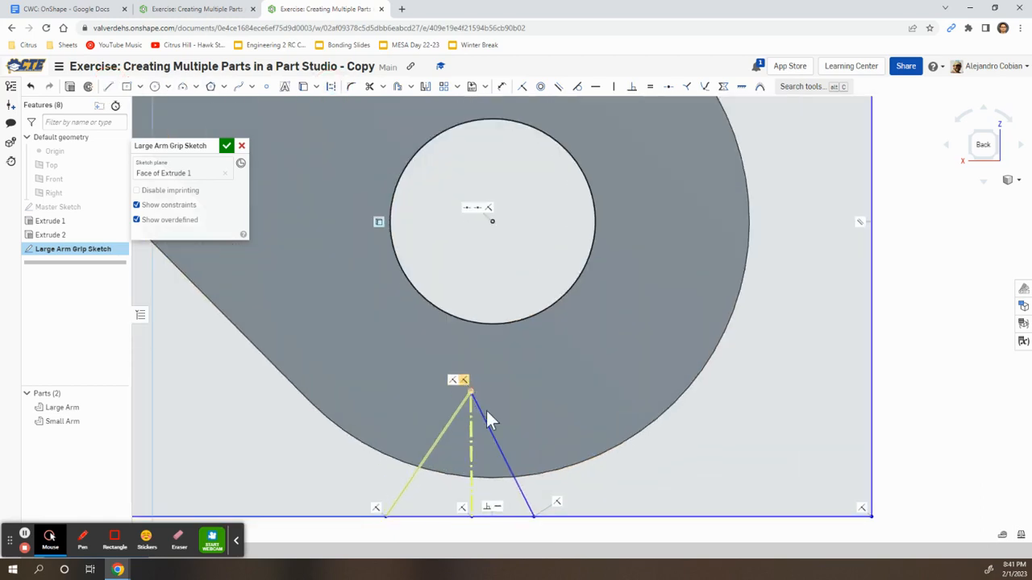
{"action": "left_click", "coordinate": [471, 451]}
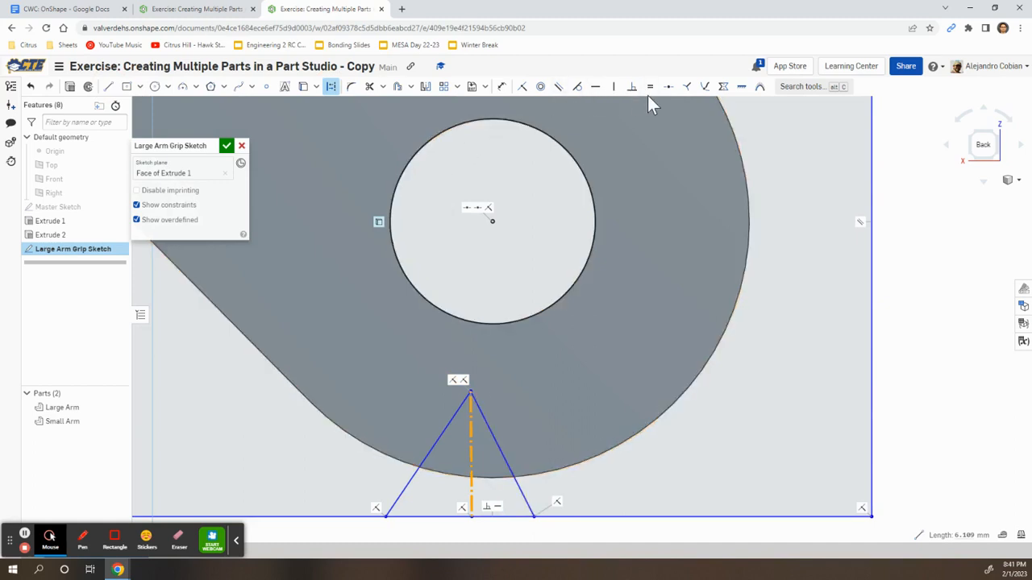
{"action": "left_click", "coordinate": [614, 88]}
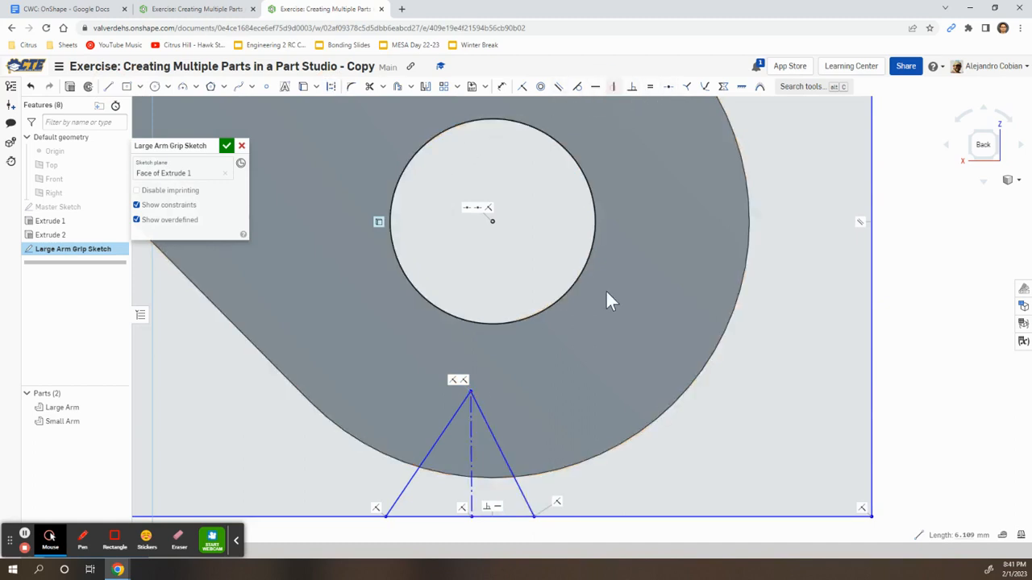
{"action": "mouse_move", "coordinate": [586, 458]}
{"action": "middle_mouse_down"}
{"action": "mouse_move", "coordinate": [611, 362]}
{"action": "mouse_move", "coordinate": [627, 356]}
{"action": "middle_mouse_up"}
{"action": "left_click", "coordinate": [499, 417]}
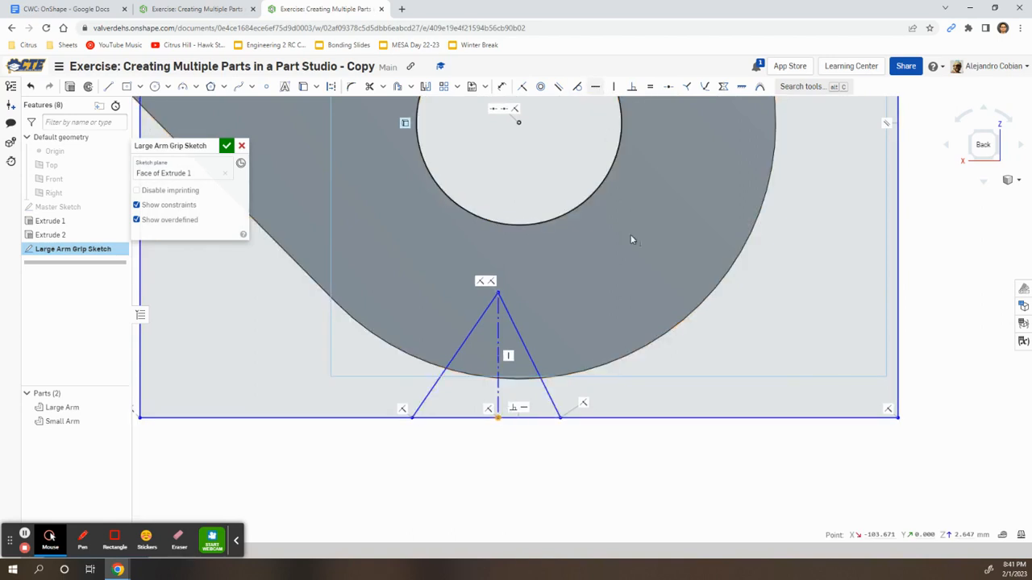
{"action": "left_click", "coordinate": [668, 86]}
{"action": "left_click", "coordinate": [628, 417]}
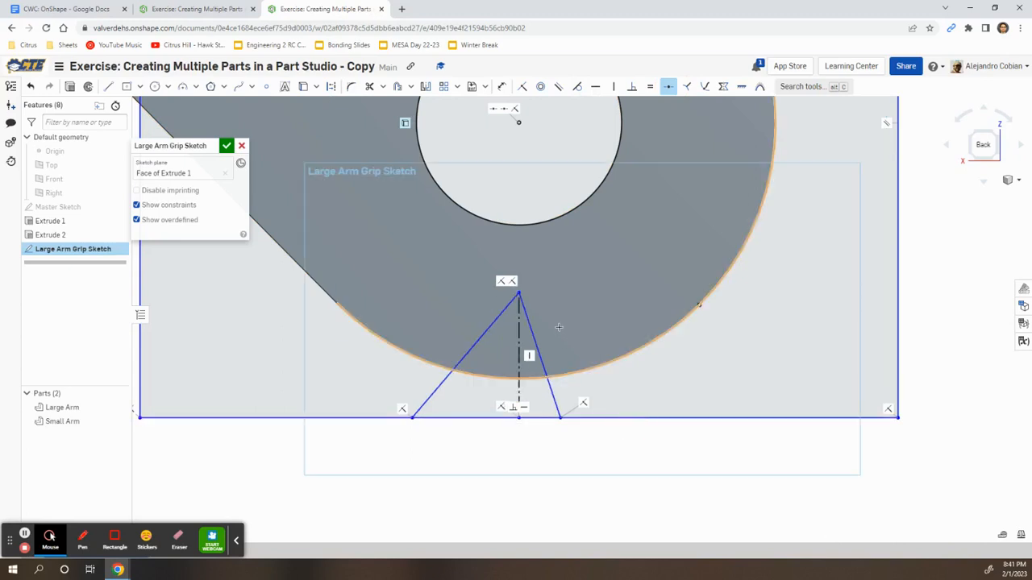
{"action": "left_click", "coordinate": [650, 87]}
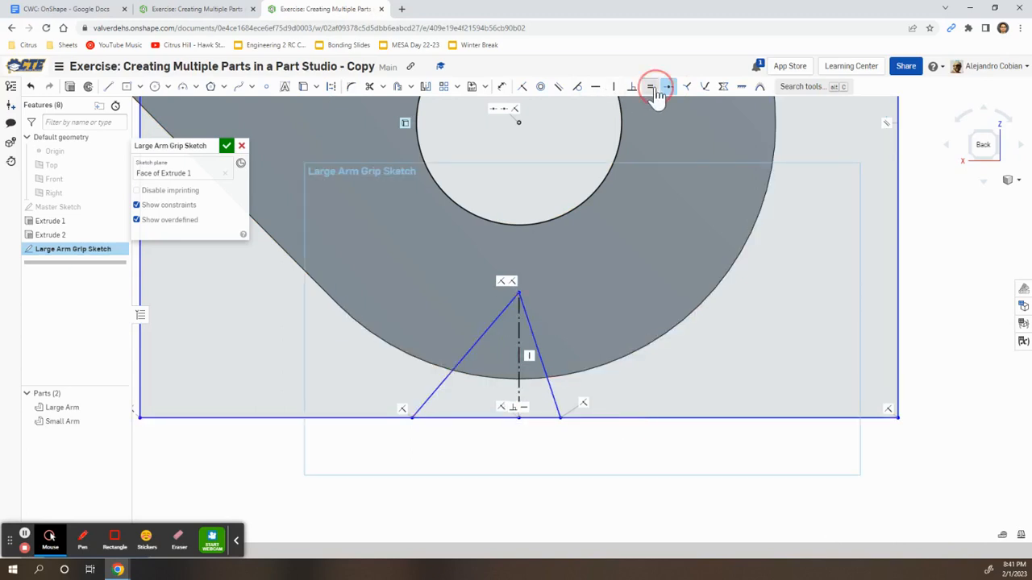
{"action": "left_click", "coordinate": [493, 327]}
{"action": "left_click", "coordinate": [531, 333]}
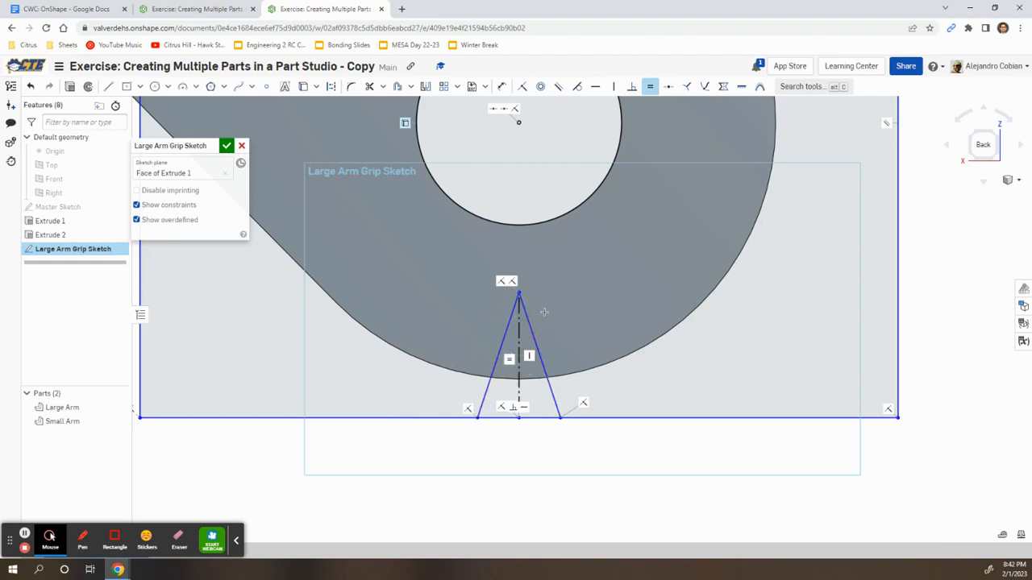
Dimension the V-notch height and base width both to 10
{"action": "key", "text": "d"}
{"action": "left_click", "coordinate": [519, 323]}
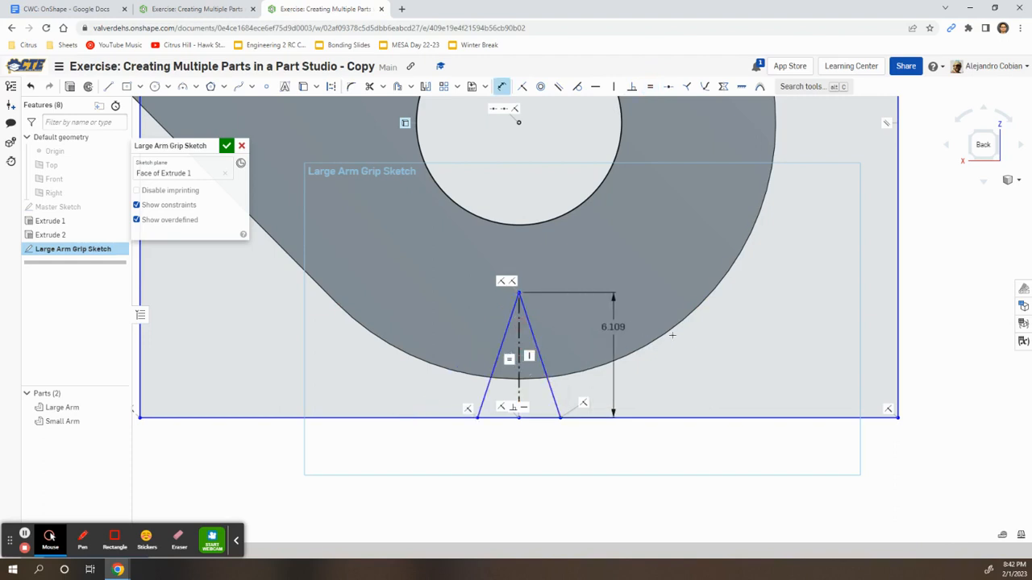
{"action": "left_click", "coordinate": [710, 337]}
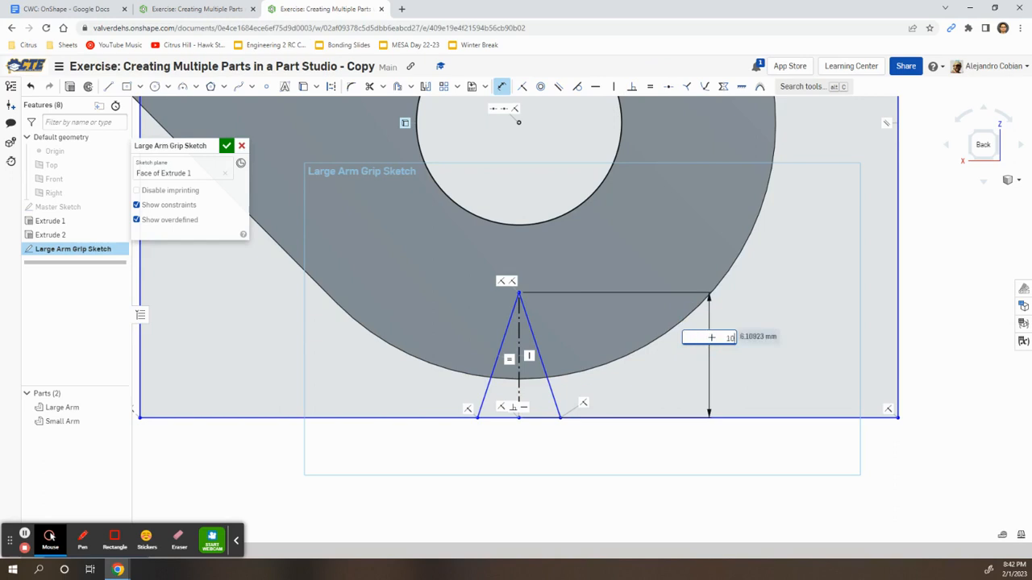
{"action": "key", "text": "Return"}
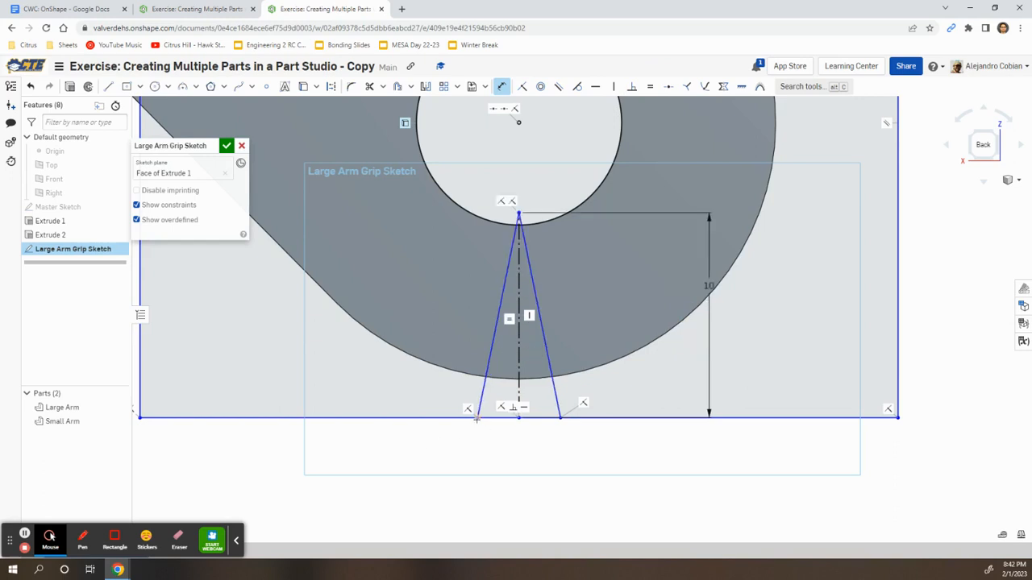
{"action": "left_click", "coordinate": [560, 418]}
{"action": "left_click", "coordinate": [527, 439]}
{"action": "type", "text": "1"}
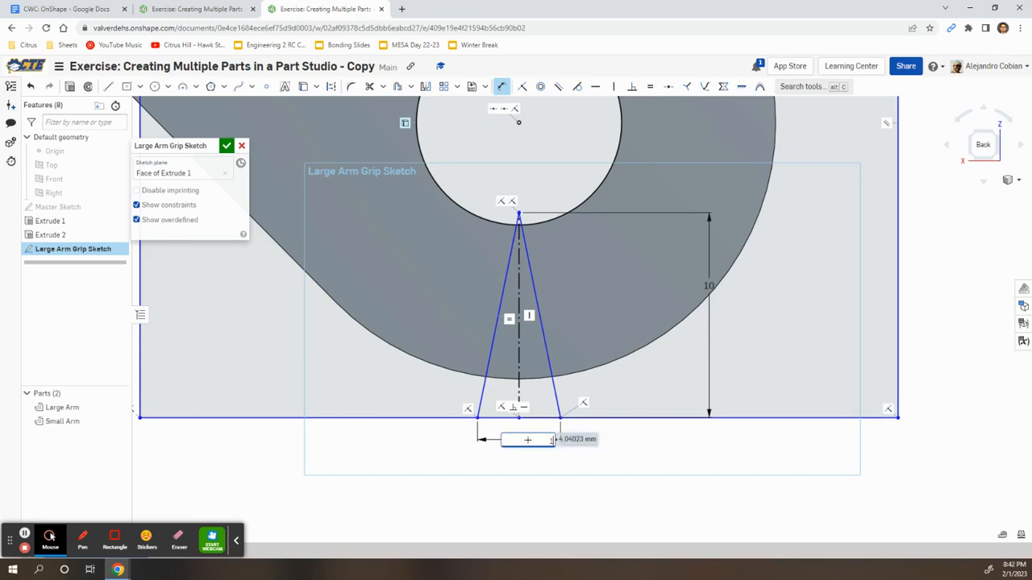
{"action": "type", "text": "0"}
{"action": "key", "text": "Return"}
{"action": "scroll", "coordinate": [504, 427], "scroll_direction": "down", "scroll_amount": 3}
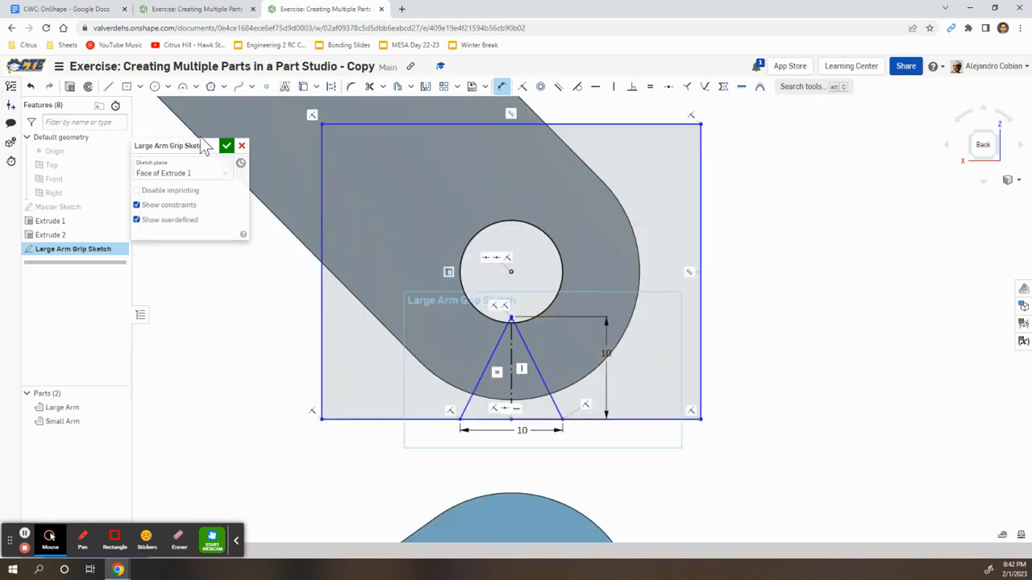
Dimension the square's bottom edge 1 from the centreline
{"action": "left_click", "coordinate": [122, 206]}
{"action": "left_click", "coordinate": [681, 418]}
{"action": "left_click", "coordinate": [668, 443]}
{"action": "left_click", "coordinate": [783, 387]}
{"action": "type", "text": "1"}
{"action": "key", "text": "Return"}
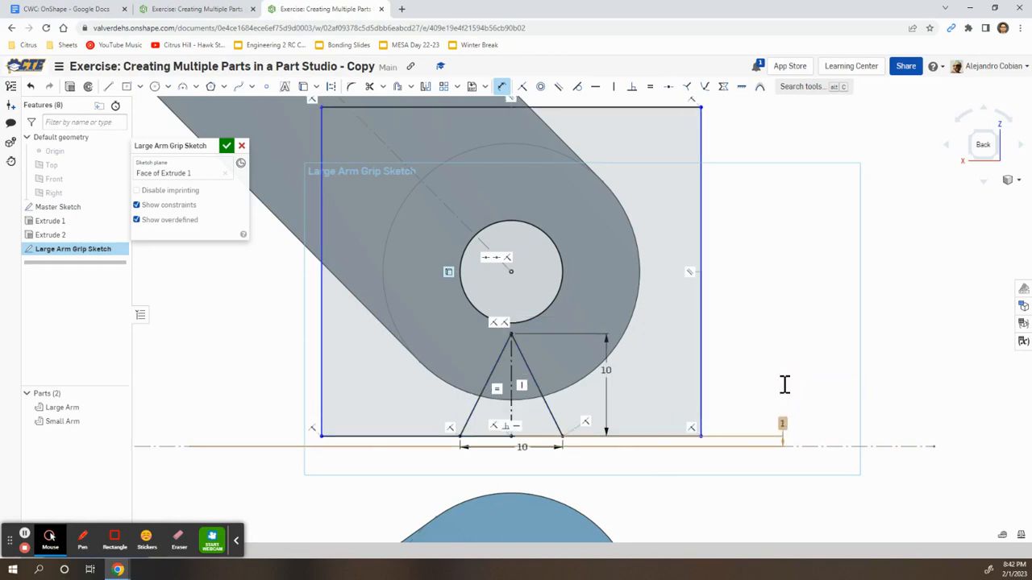
Make the square's right and top edges equal and finish the sketch
{"action": "left_click", "coordinate": [650, 86]}
{"action": "left_click", "coordinate": [701, 192]}
{"action": "left_click", "coordinate": [616, 106]}
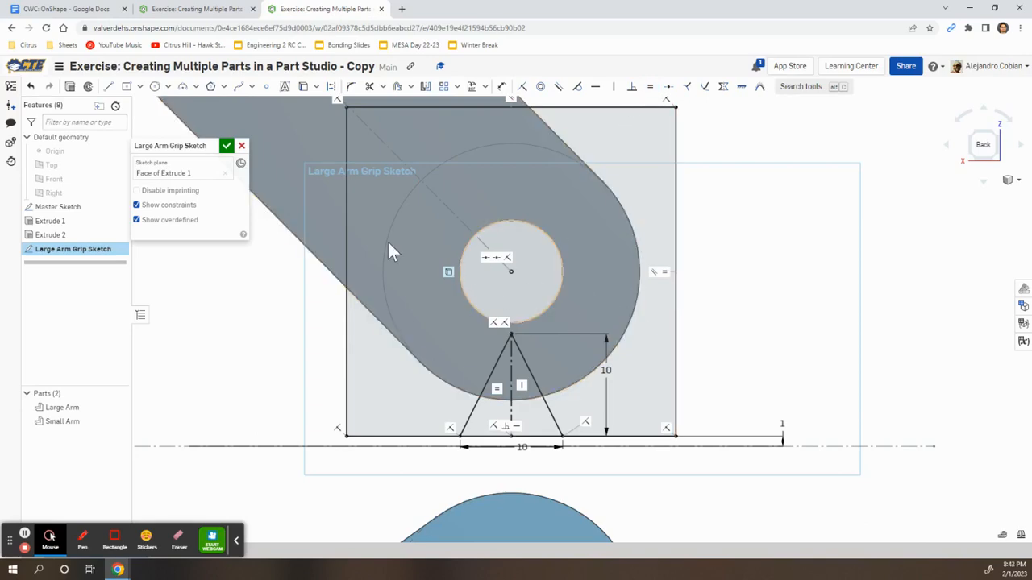
{"action": "left_click", "coordinate": [227, 145]}
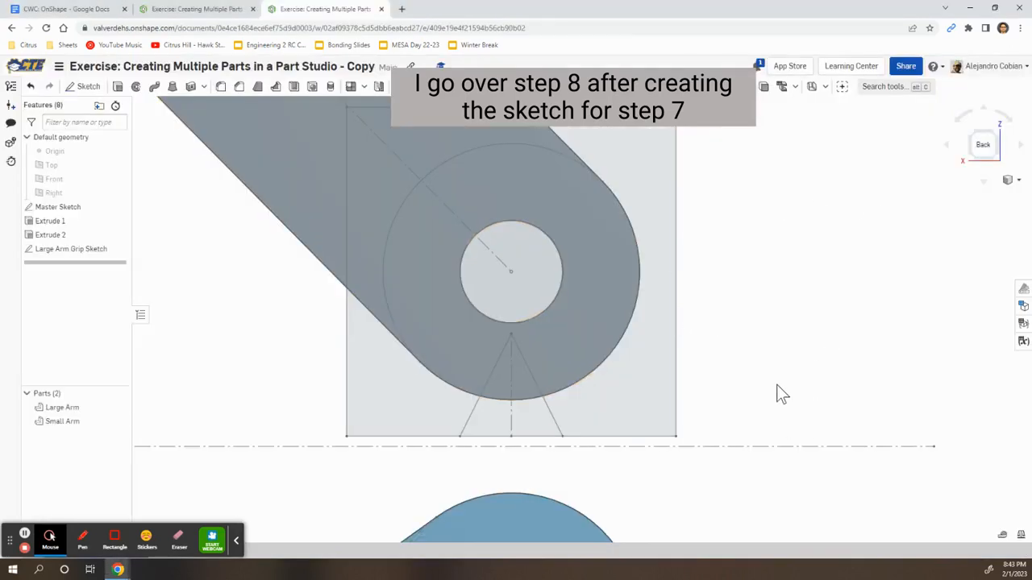
Open a new sketch on the Small Arm's Extrude 2 face, hide the Master Sketch, and zoom toward its hole
{"action": "scroll", "coordinate": [766, 314], "scroll_direction": "down", "scroll_amount": 5}
{"action": "middle_click_drag", "start_coordinate": [691, 496], "coordinate": [700, 405]}
{"action": "left_click", "coordinate": [84, 91]}
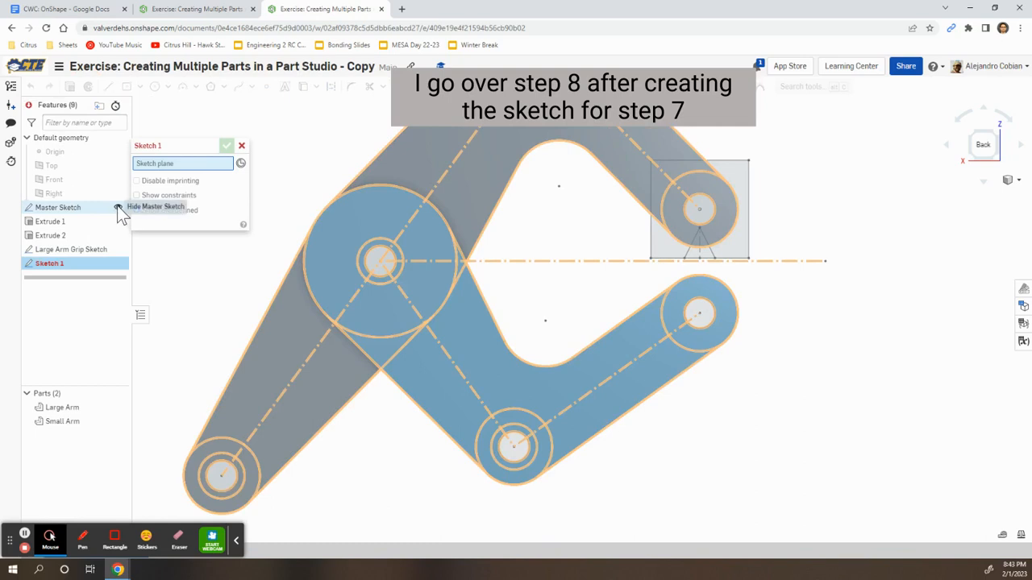
{"action": "left_click", "coordinate": [117, 208]}
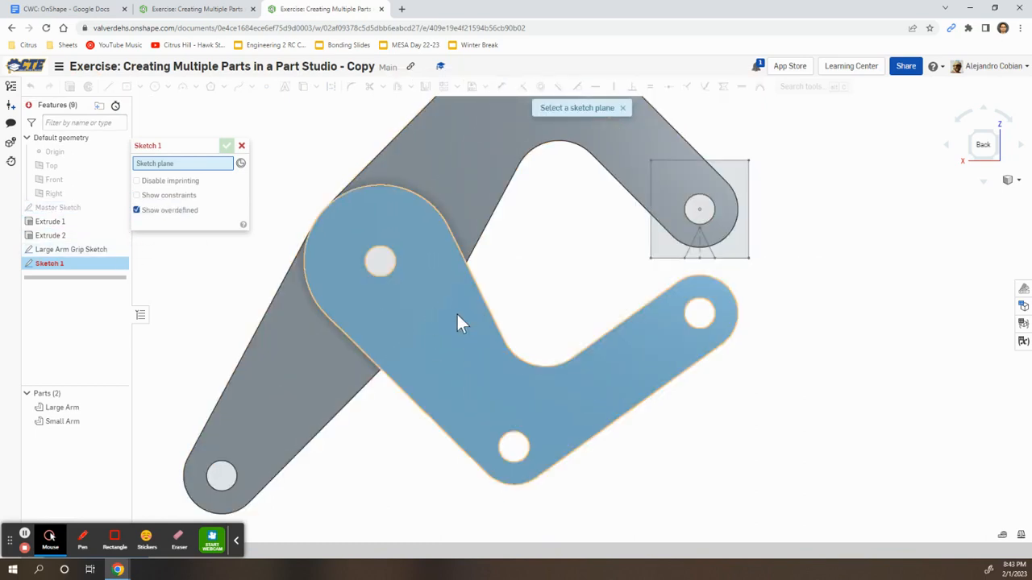
{"action": "left_click", "coordinate": [487, 363]}
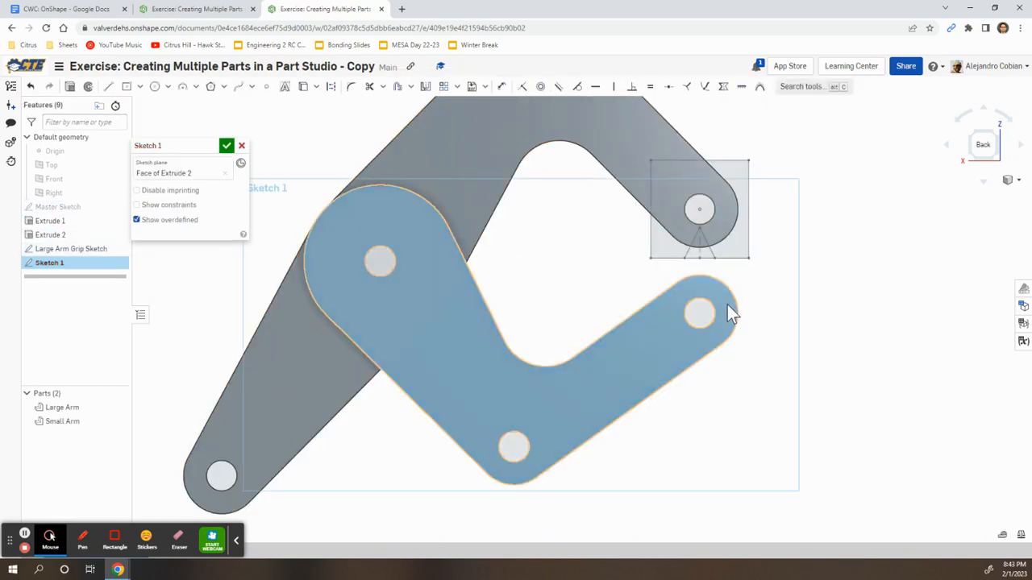
{"action": "scroll", "coordinate": [727, 305], "scroll_direction": "up", "scroll_amount": 5}
{"action": "scroll", "coordinate": [727, 306], "scroll_direction": "up", "scroll_amount": 2}
{"action": "middle_click_drag", "start_coordinate": [673, 242], "coordinate": [603, 246]}
{"action": "key", "text": "alt+Tab"}
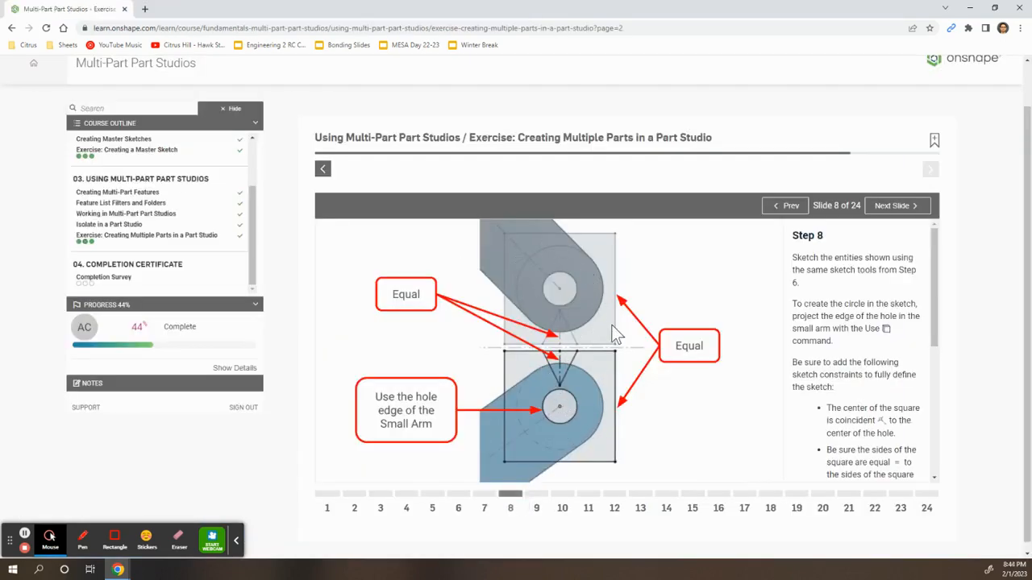
{"action": "key", "text": "alt+Tab"}
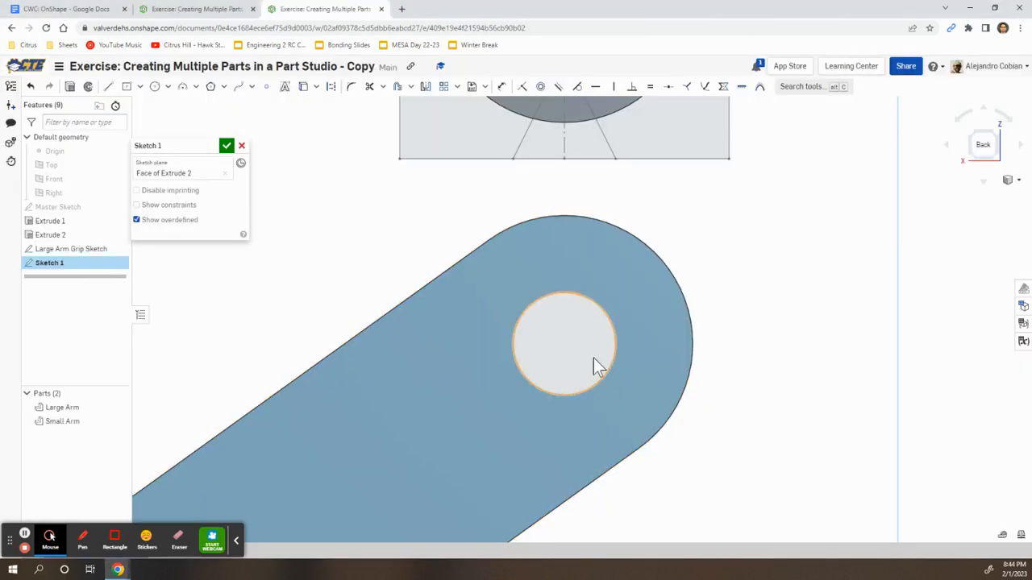
Project the Small Arm's hole edge and draw a centre-point rectangle around it
{"action": "left_click", "coordinate": [304, 89]}
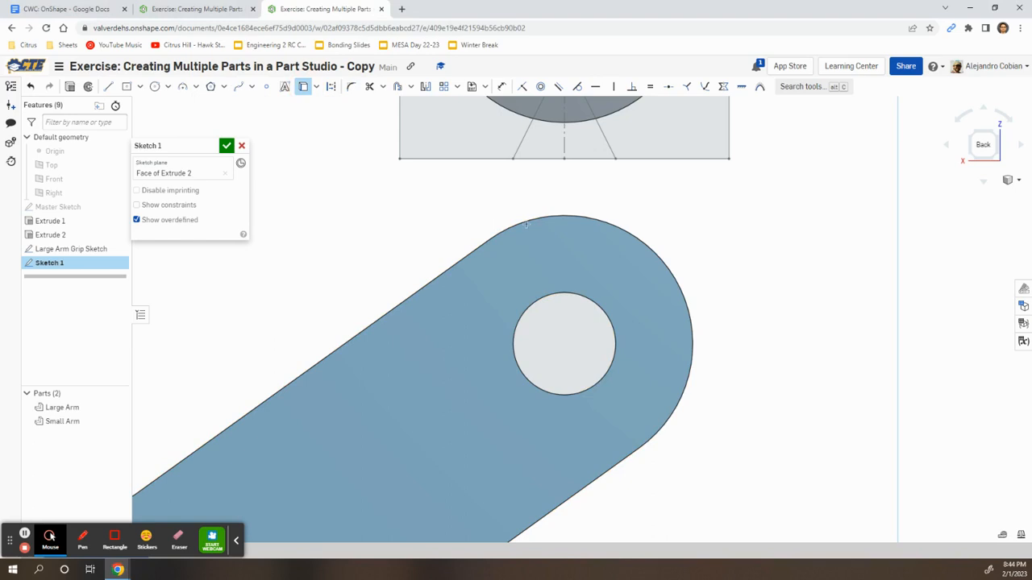
{"action": "left_click", "coordinate": [587, 299]}
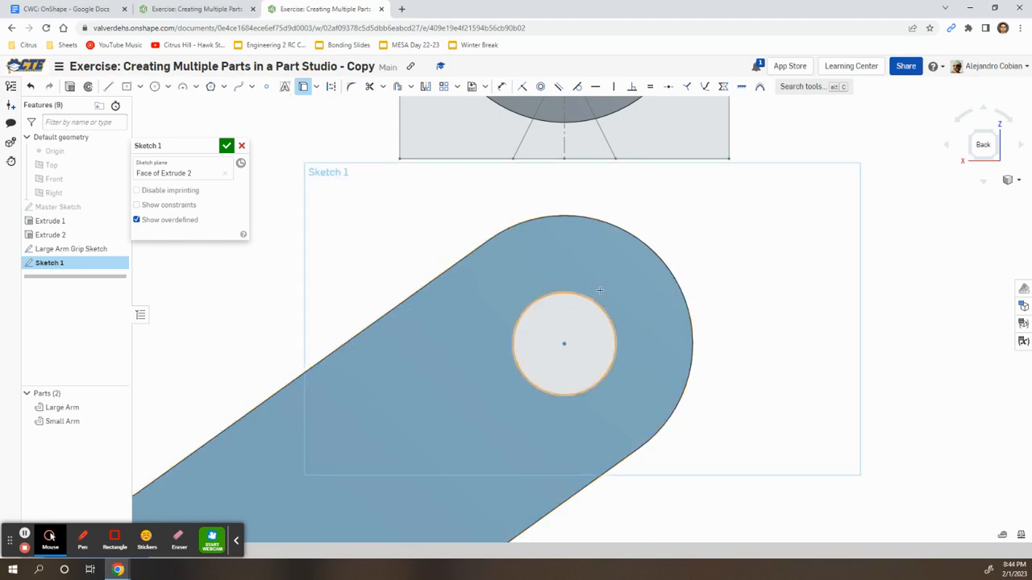
{"action": "left_click", "coordinate": [126, 87]}
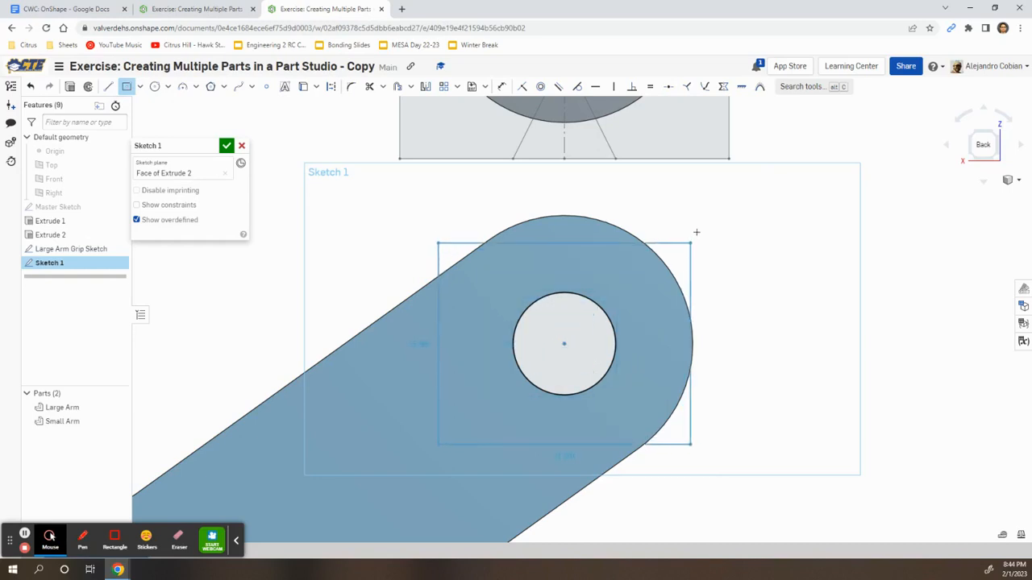
{"action": "left_click", "coordinate": [726, 207]}
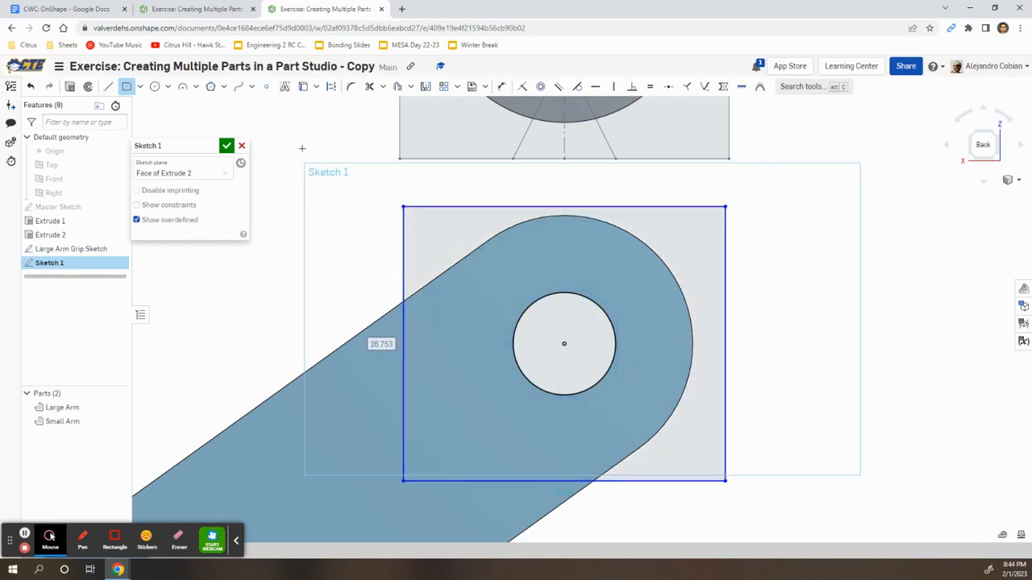
{"action": "left_click", "coordinate": [130, 89]}
{"action": "left_click_drag", "start_coordinate": [403, 207], "coordinate": [397, 202]}
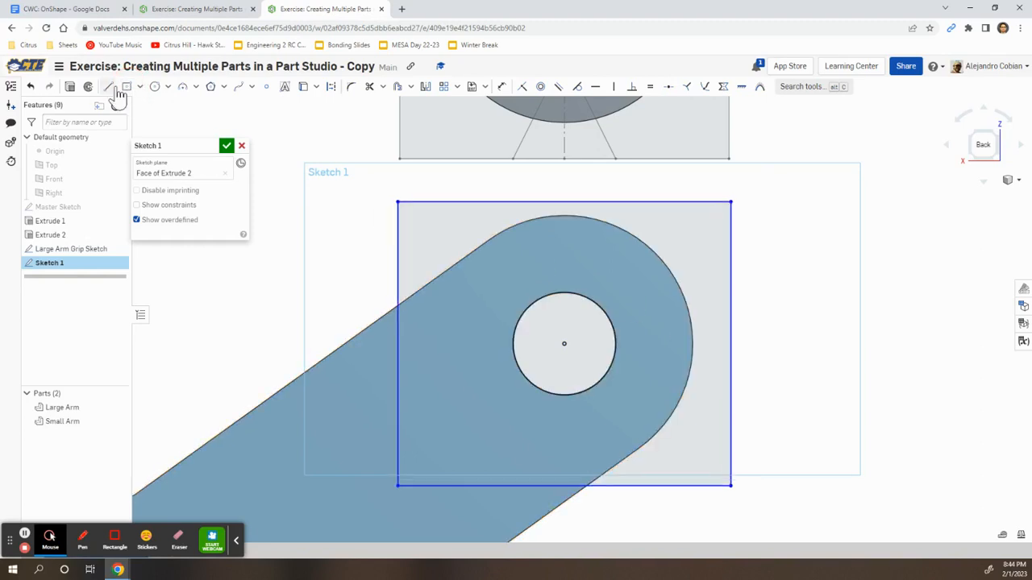
Draw the V-notch's two sides down from the rectangle's top edge to an apex
{"action": "left_click", "coordinate": [112, 89]}
{"action": "left_click", "coordinate": [513, 201]}
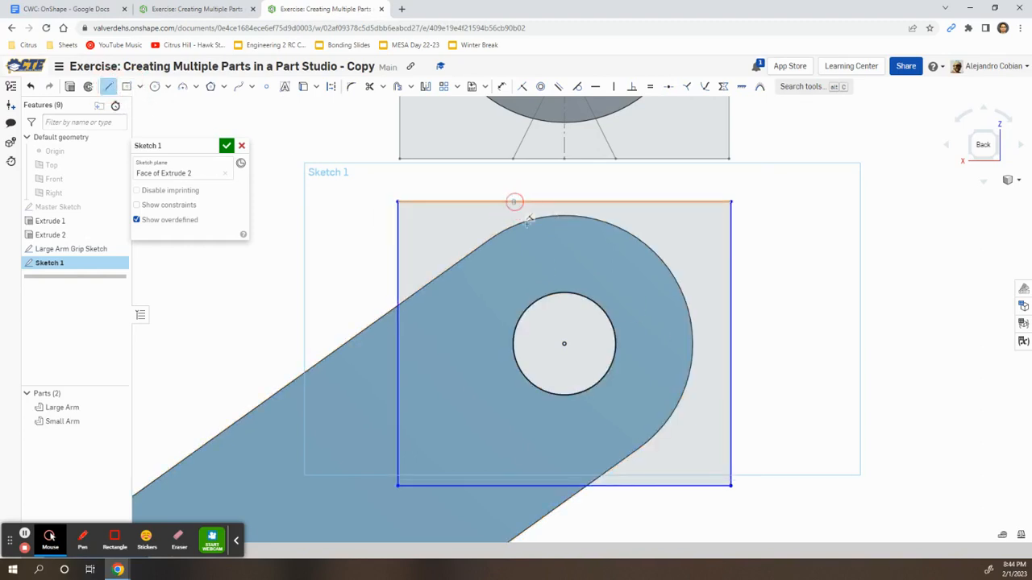
{"action": "left_click", "coordinate": [562, 266]}
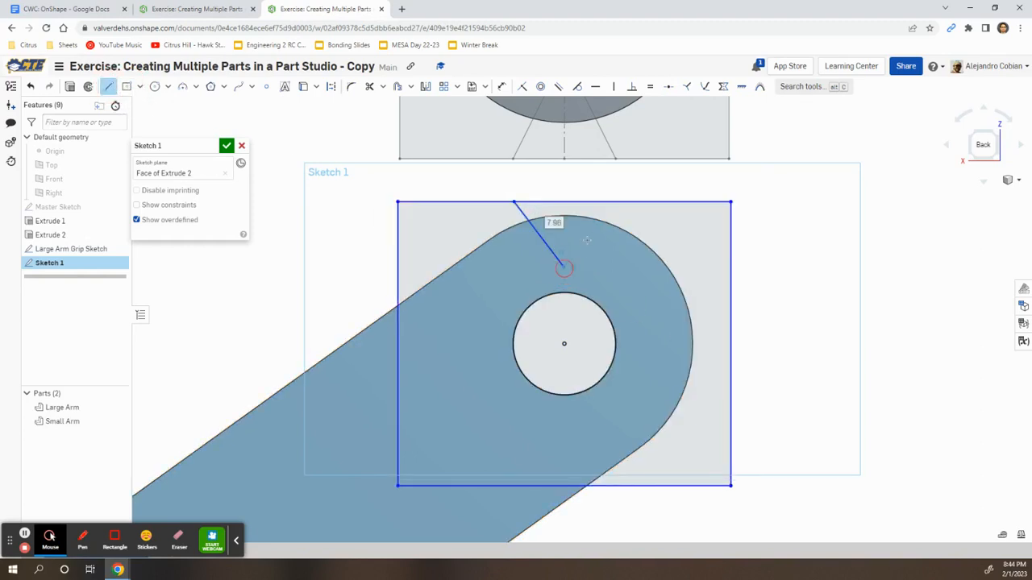
{"action": "left_click", "coordinate": [623, 202]}
Turn on Show constraints in the Sketch 1 dialog and reselect the Line tool
{"action": "left_click", "coordinate": [137, 206]}
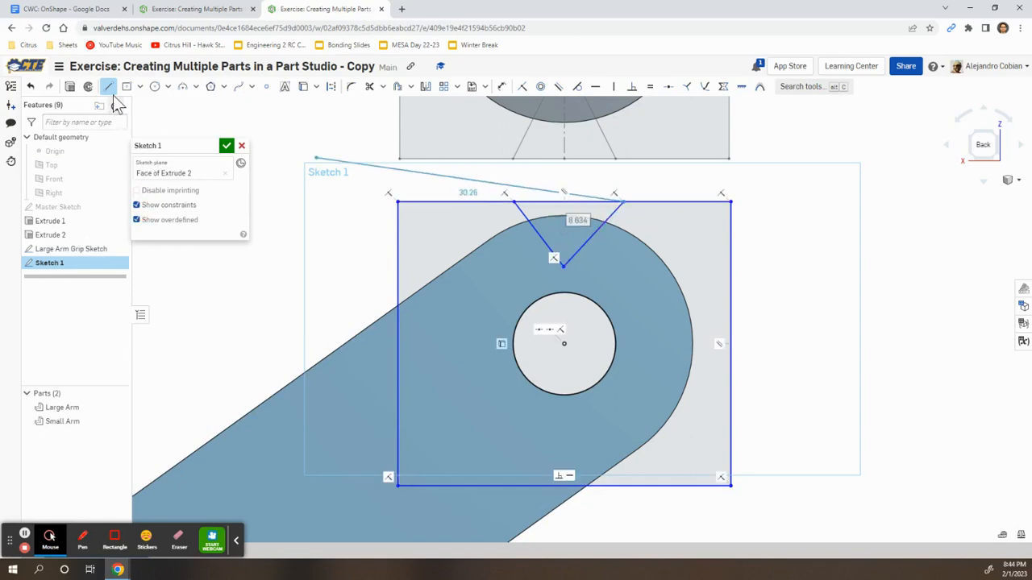
{"action": "left_click", "coordinate": [108, 86]}
{"action": "left_click", "coordinate": [108, 86]}
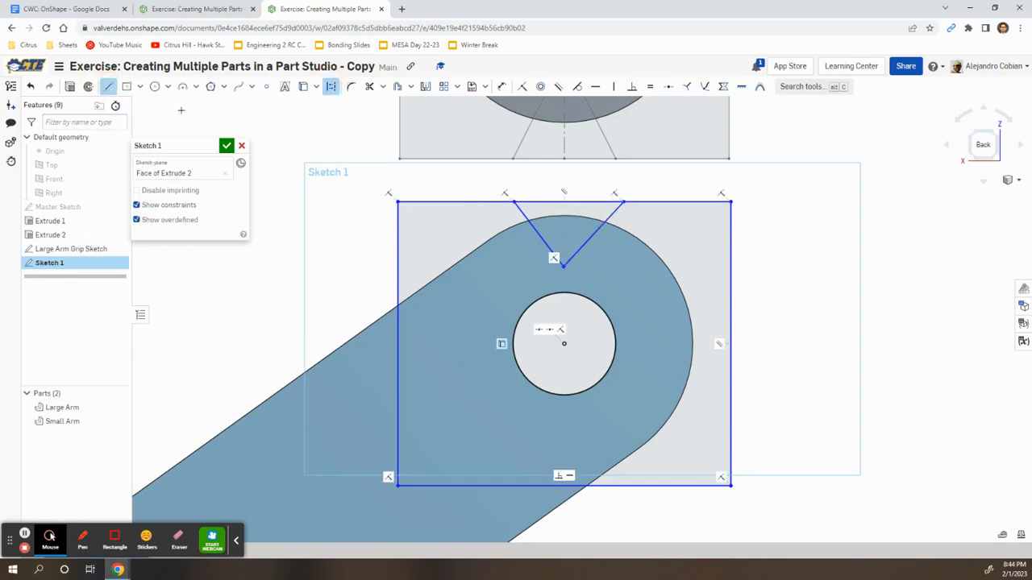
Draw a vertical centre line from the top edge to the V apex and make the V's sides equal
{"action": "left_click", "coordinate": [563, 201]}
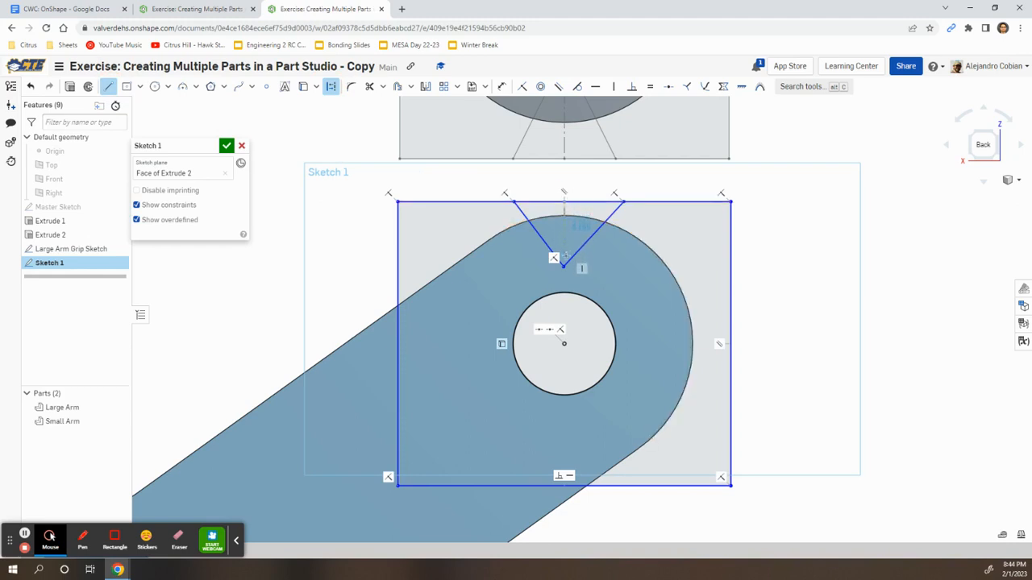
{"action": "left_click", "coordinate": [564, 266]}
{"action": "left_click", "coordinate": [108, 87]}
{"action": "left_click", "coordinate": [650, 86]}
{"action": "left_click", "coordinate": [598, 234]}
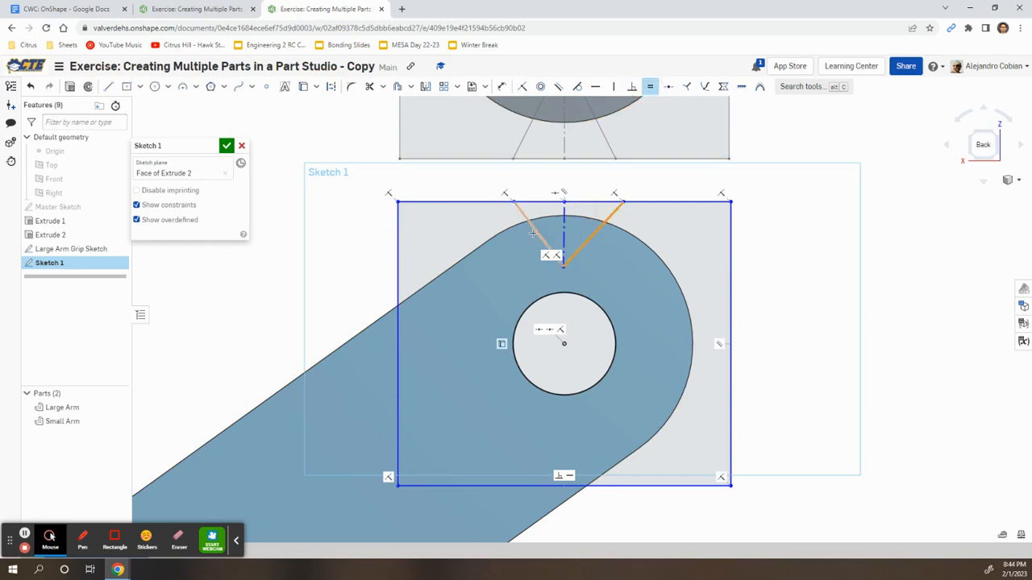
{"action": "left_click", "coordinate": [532, 230]}
{"action": "left_click", "coordinate": [650, 86]}
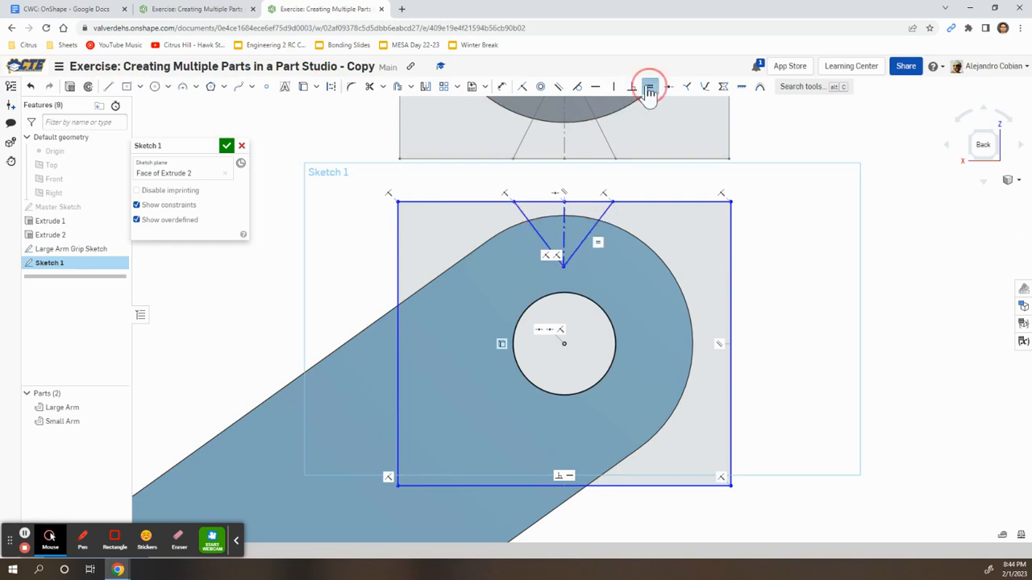
{"action": "left_click", "coordinate": [612, 88]}
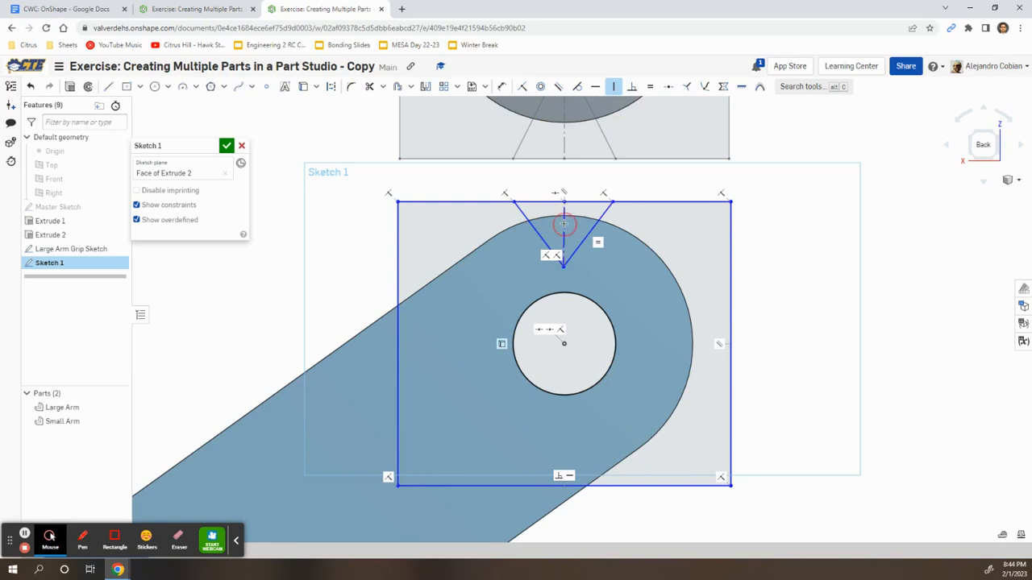
{"action": "left_click", "coordinate": [563, 223]}
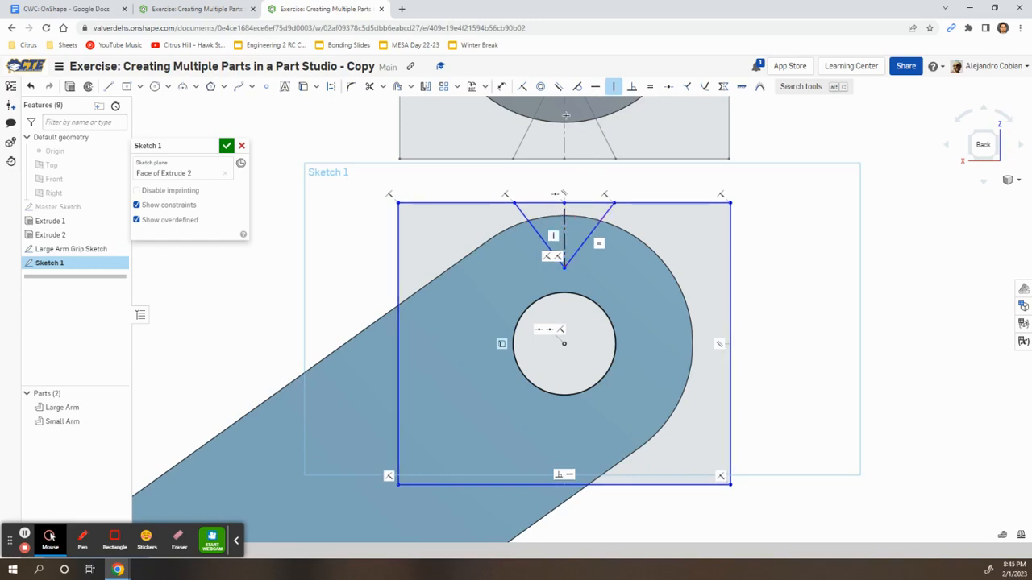
Dimension the V-notch 10 deep and 10 wide at the top
{"action": "key", "text": "d"}
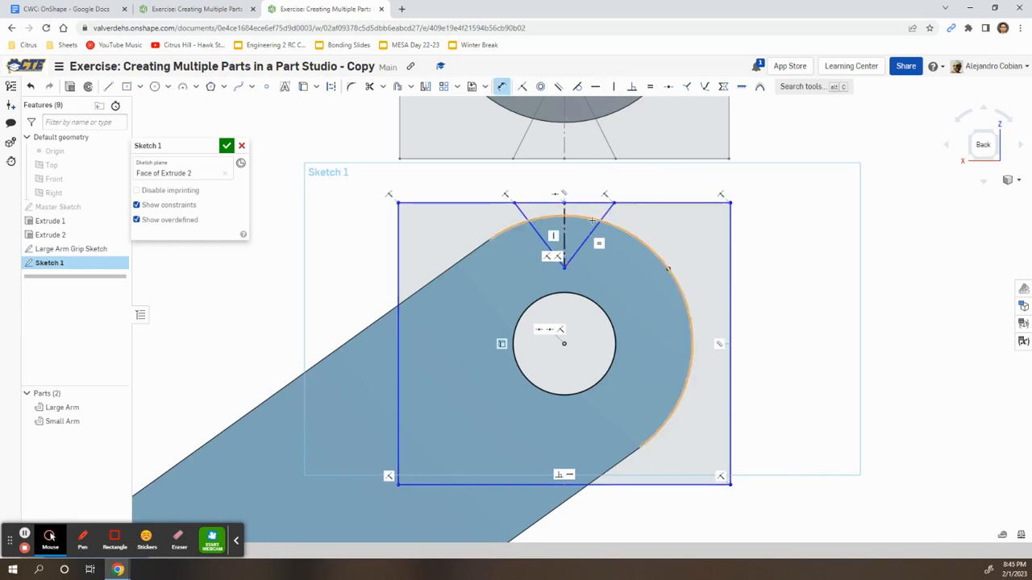
{"action": "left_click", "coordinate": [565, 232]}
{"action": "left_click", "coordinate": [684, 233]}
{"action": "type", "text": "10"}
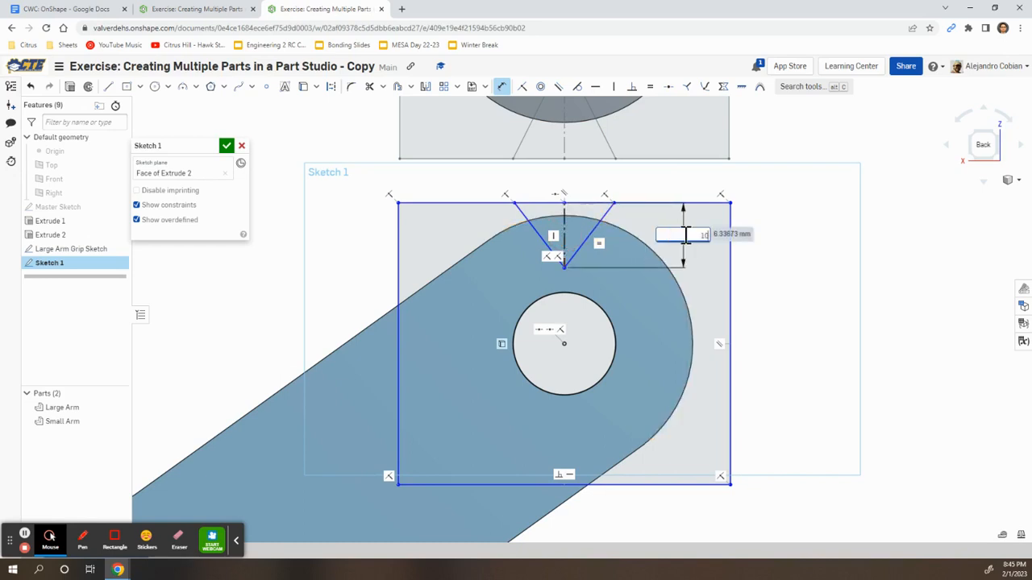
{"action": "key", "text": "Return"}
{"action": "left_click", "coordinate": [515, 201]}
{"action": "left_click", "coordinate": [615, 203]}
{"action": "left_click", "coordinate": [564, 191]}
{"action": "type", "text": "10"}
{"action": "key", "text": "Return"}
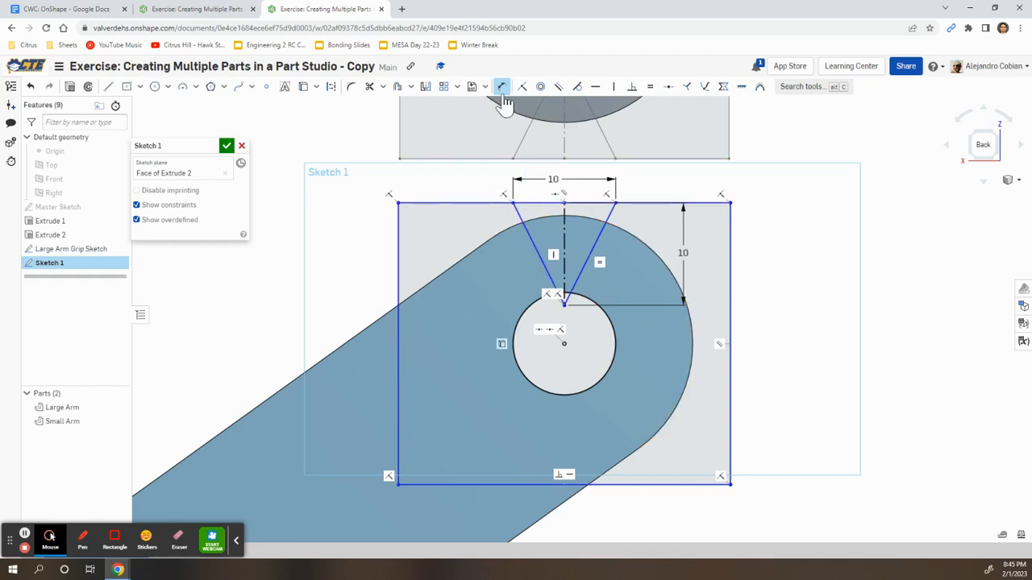
{"action": "left_click", "coordinate": [648, 88]}
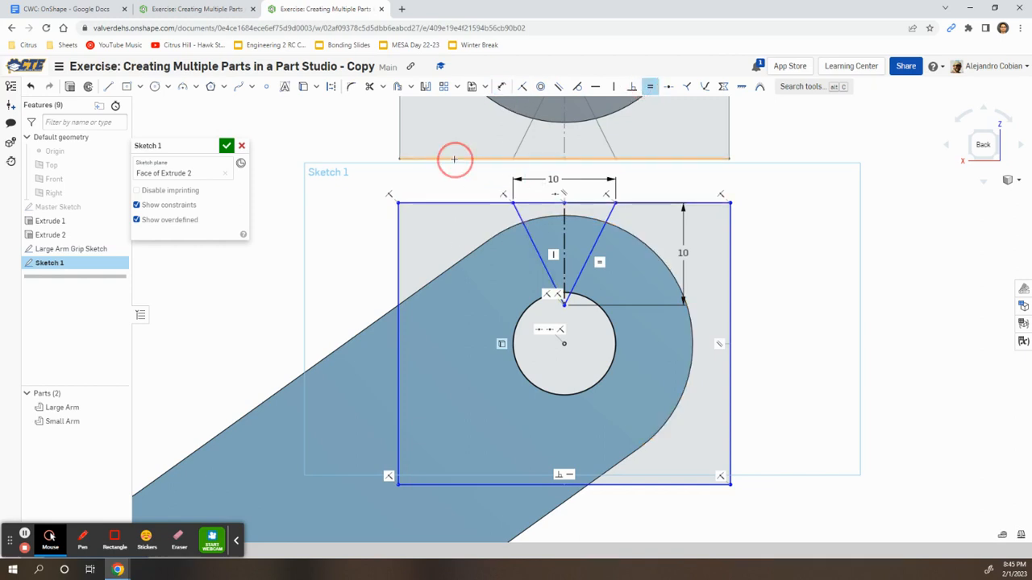
Make the rectangle square by setting its top and left edges equal
{"action": "left_click", "coordinate": [459, 203]}
{"action": "left_click", "coordinate": [399, 259]}
{"action": "left_click", "coordinate": [451, 205]}
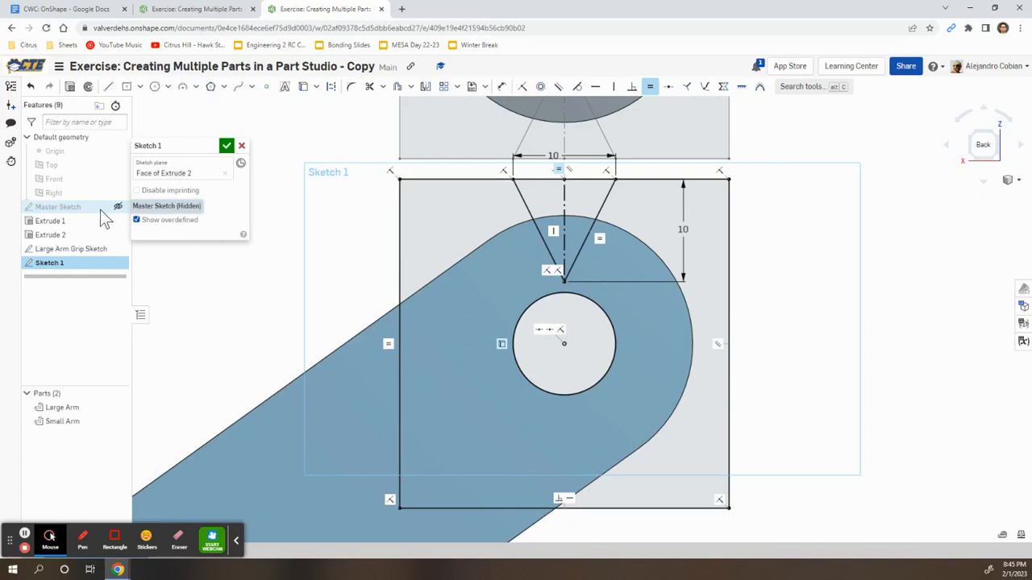
Show the Master Sketch, dimension the top edge 1 mm from its dashed line, and finish the sketch
{"action": "left_click", "coordinate": [118, 206]}
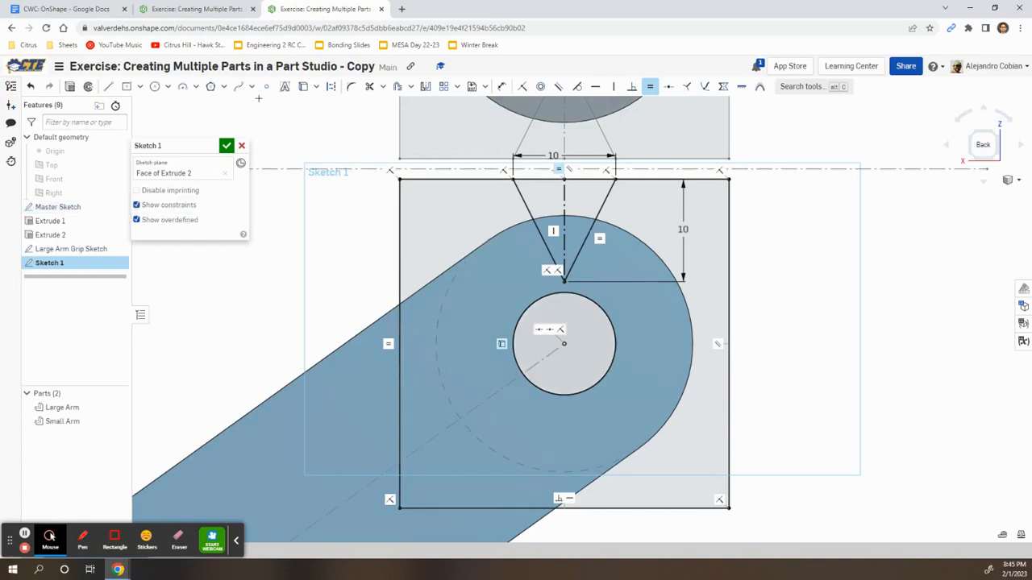
{"action": "left_click", "coordinate": [500, 87]}
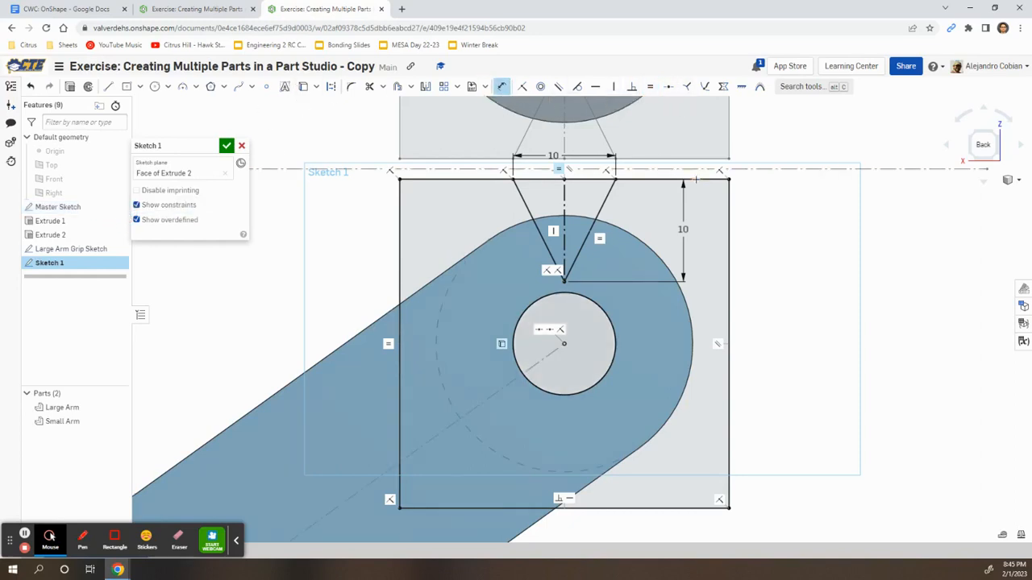
{"action": "scroll", "coordinate": [697, 179], "scroll_direction": "up", "scroll_amount": 2}
{"action": "left_click", "coordinate": [702, 177]}
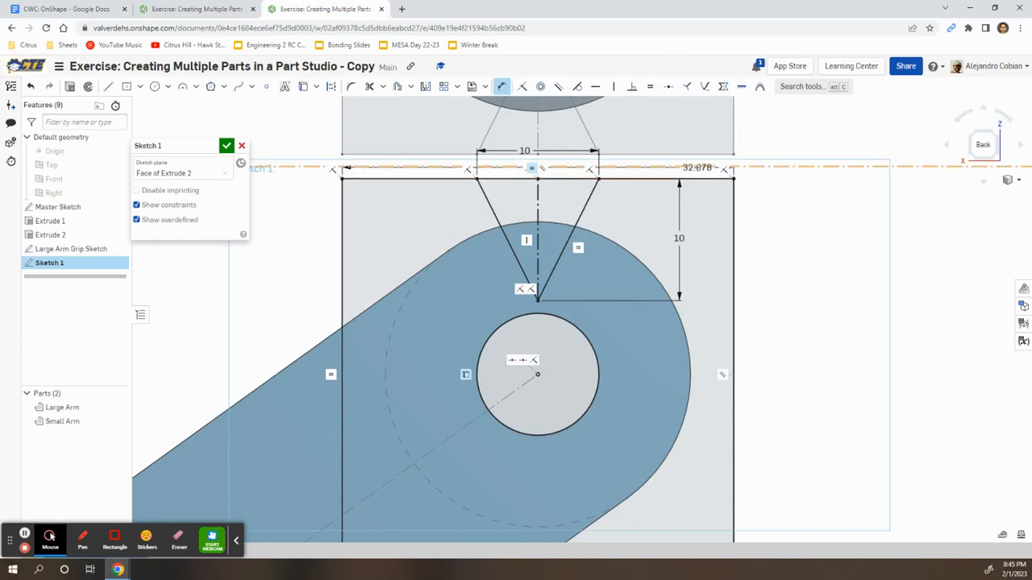
{"action": "left_click", "coordinate": [703, 167]}
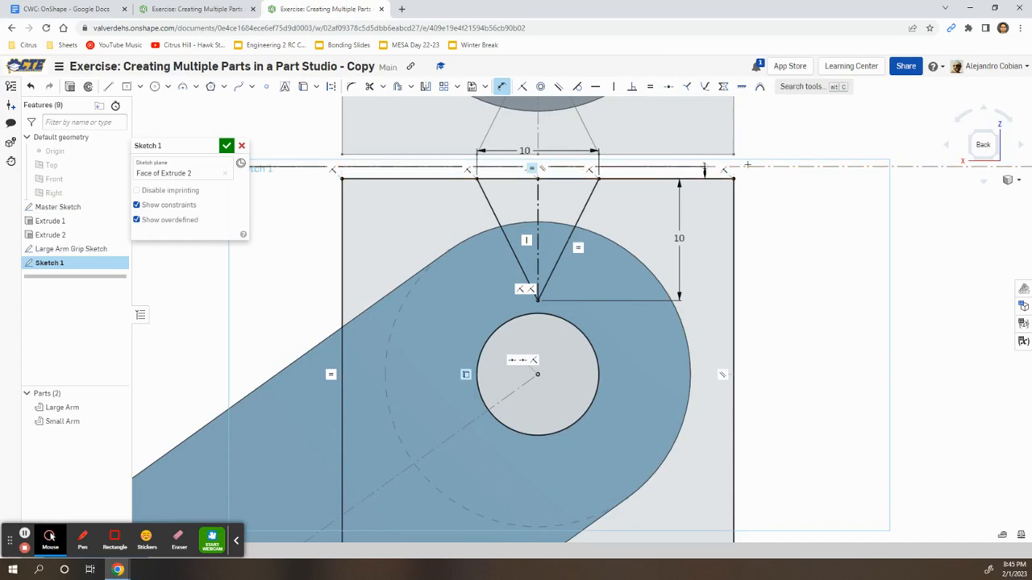
{"action": "left_click", "coordinate": [835, 200]}
{"action": "key", "text": "Return"}
{"action": "scroll", "coordinate": [777, 241], "scroll_direction": "down", "scroll_amount": 5}
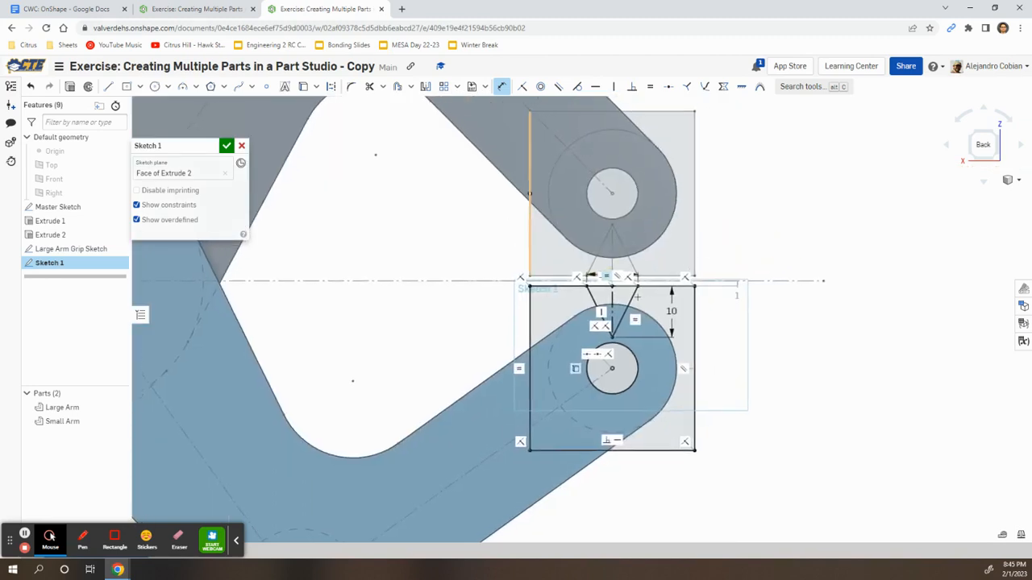
{"action": "left_click", "coordinate": [228, 146]}
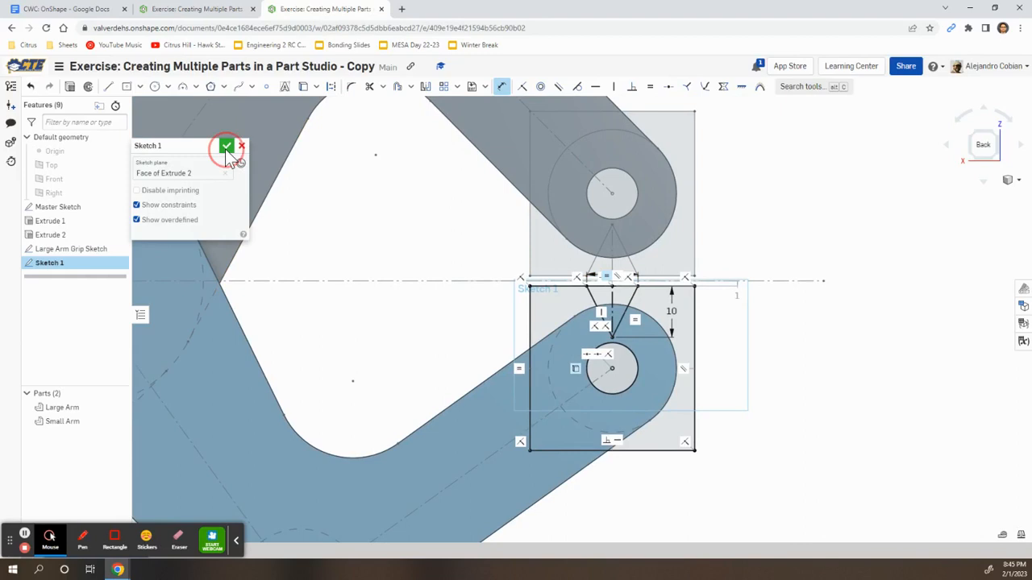
Rename Sketch 1 to 'Small Arm Grip Sketch'
{"action": "right_click", "coordinate": [65, 269]}
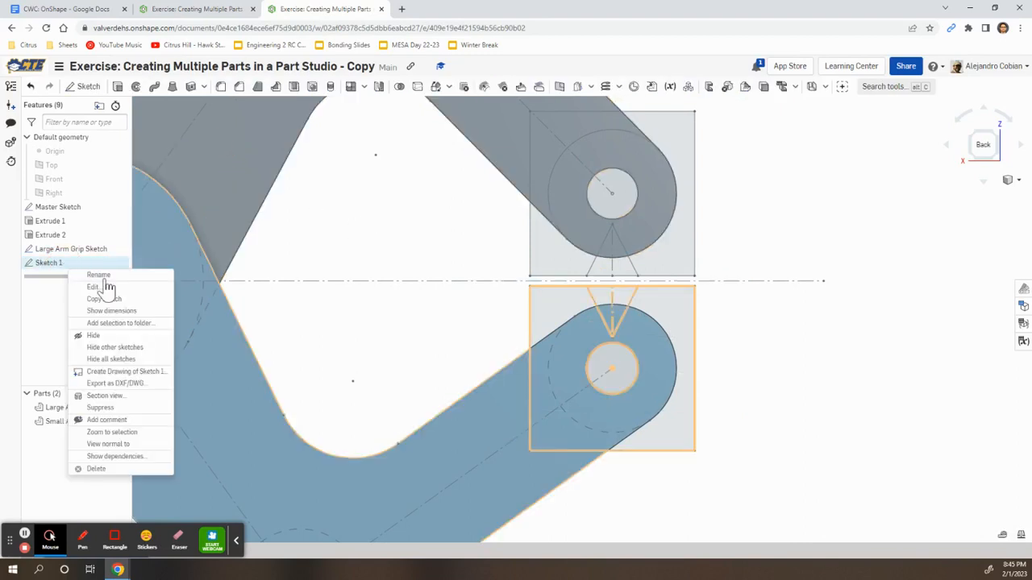
{"action": "left_click", "coordinate": [117, 282]}
{"action": "type", "text": "Small Arm Grip Sketch"}
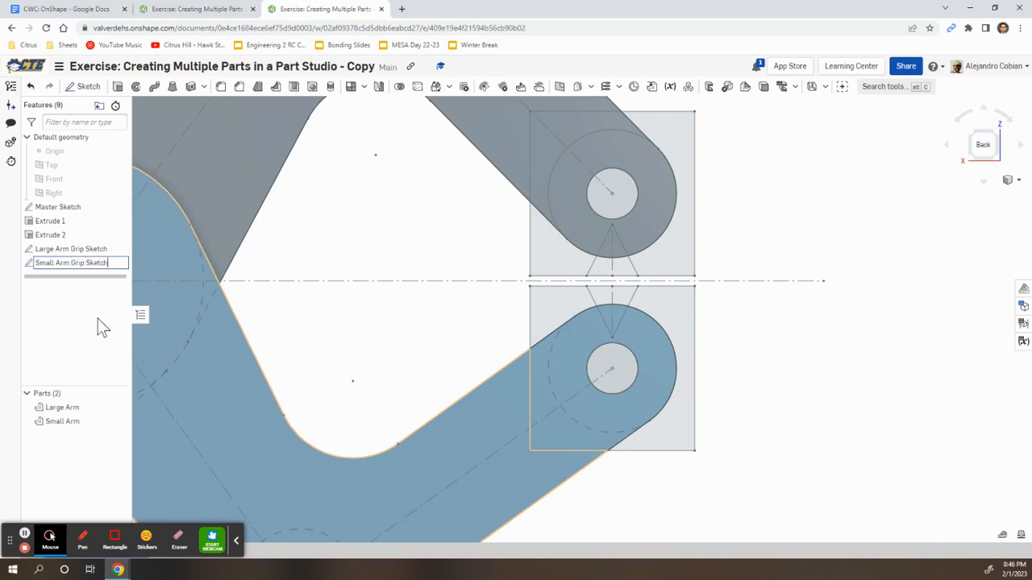
{"action": "key", "text": "Return"}
{"action": "key", "text": "alt+Tab"}
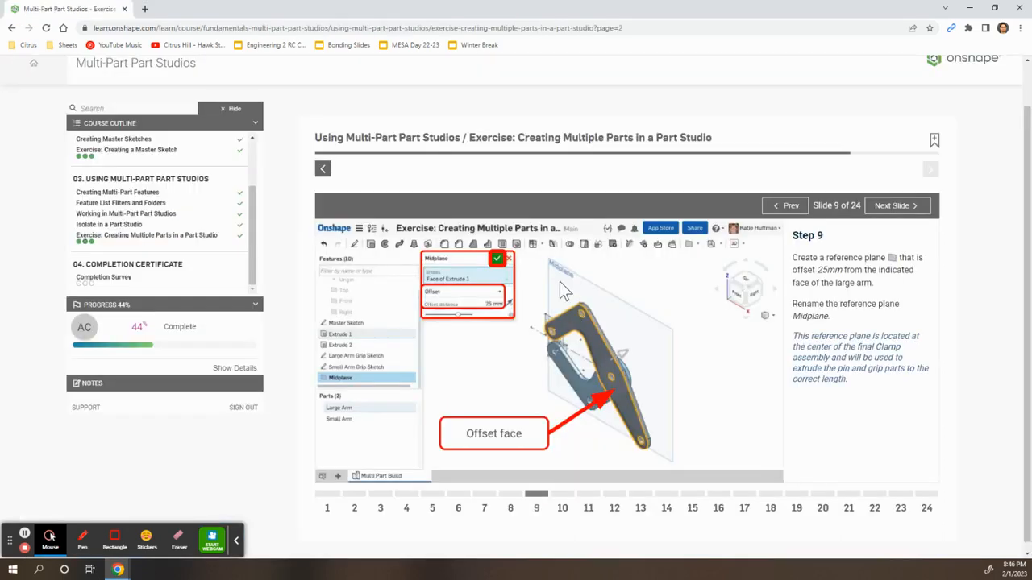
{"action": "key", "text": "alt+Tab"}
Switch to an isometric view and hide the Master Sketch
{"action": "left_click", "coordinate": [974, 135]}
{"action": "left_click", "coordinate": [967, 133]}
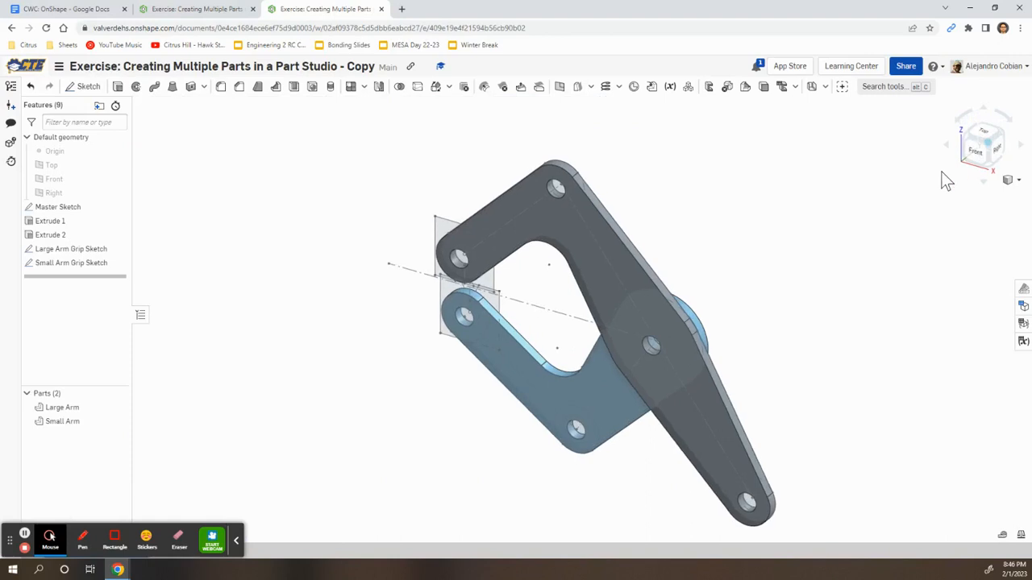
{"action": "left_click", "coordinate": [117, 206]}
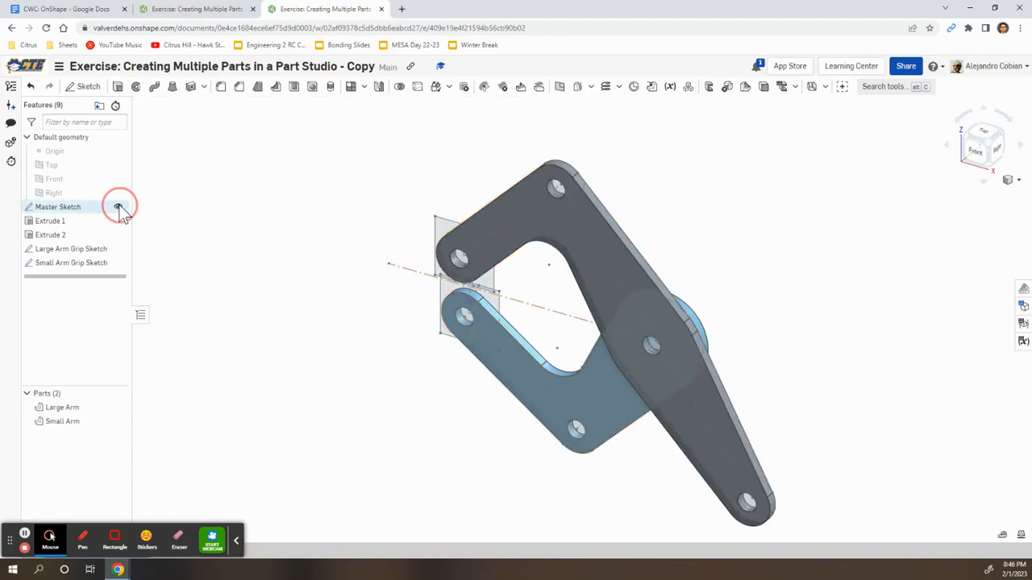
{"action": "right_click_drag", "start_coordinate": [350, 324], "coordinate": [357, 298]}
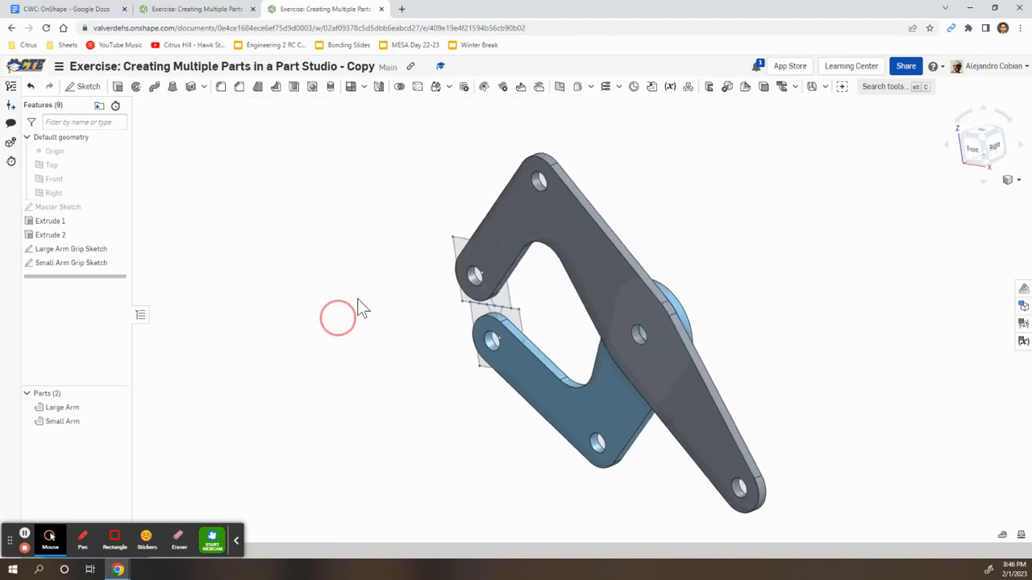
{"action": "left_click", "coordinate": [560, 86]}
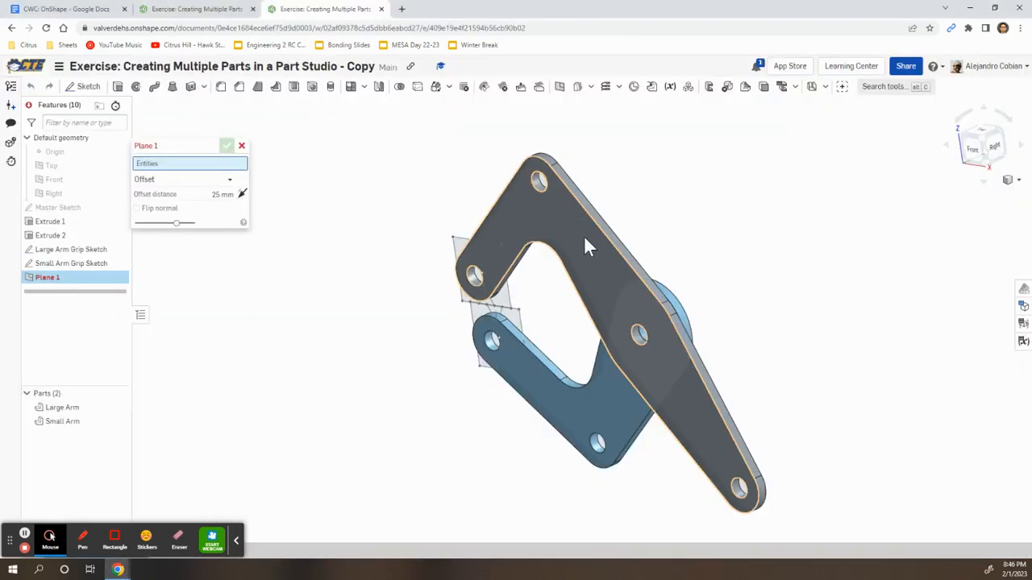
Create a plane offset 25 mm from the large arm's face, flipped to the other side
{"action": "left_click", "coordinate": [586, 239]}
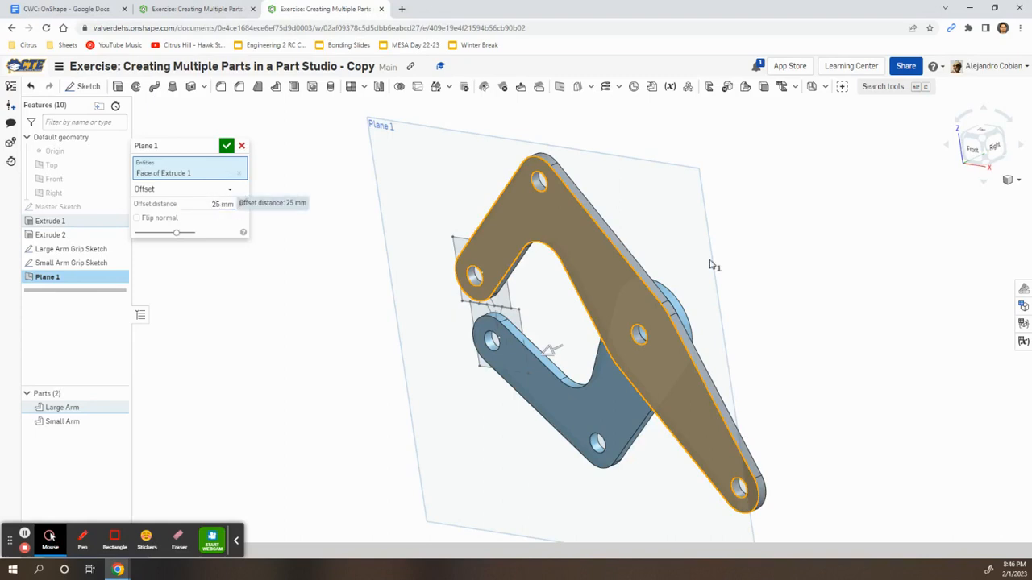
{"action": "left_click", "coordinate": [996, 148]}
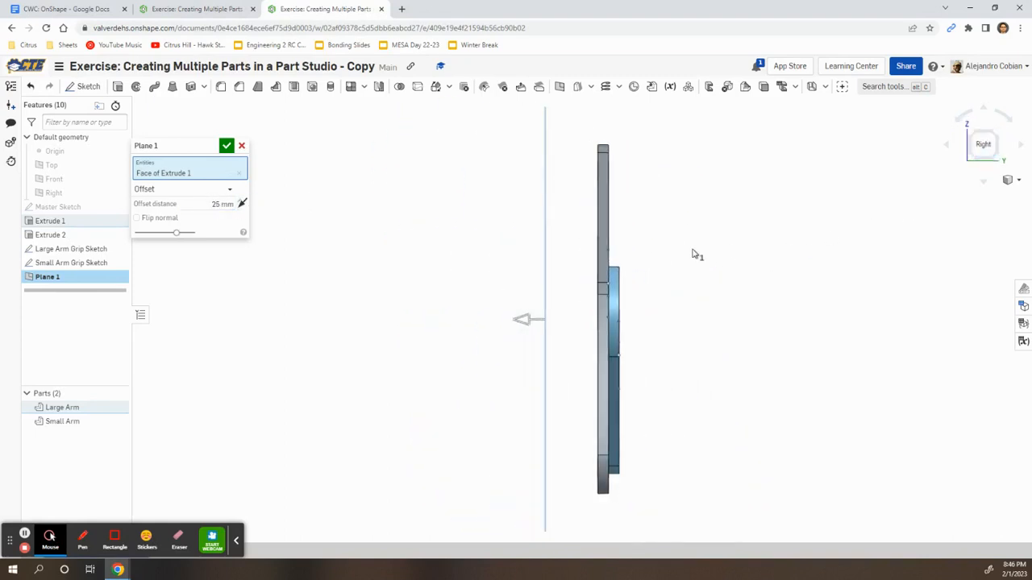
{"action": "left_click", "coordinate": [242, 204]}
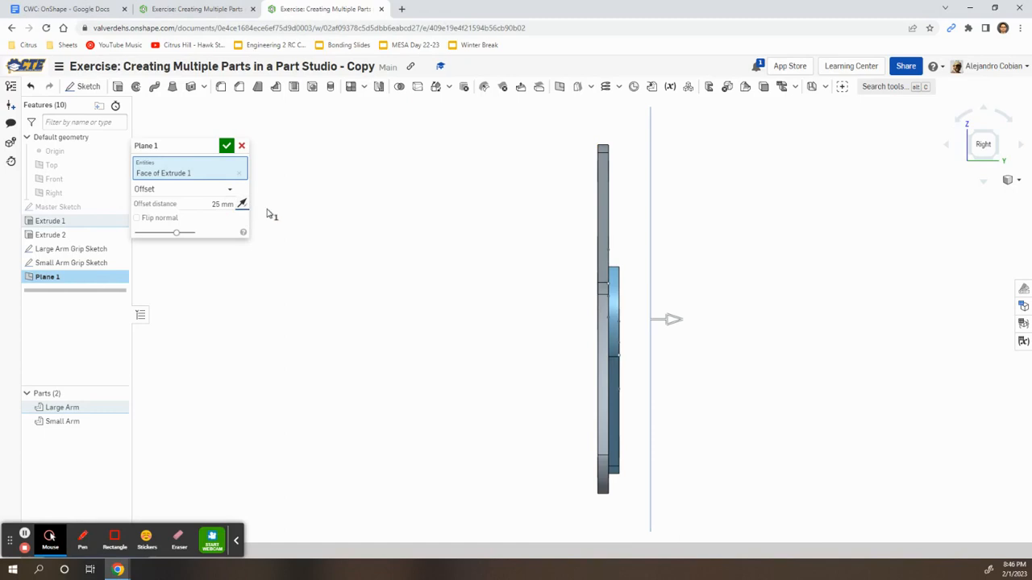
{"action": "key", "text": "alt+Tab"}
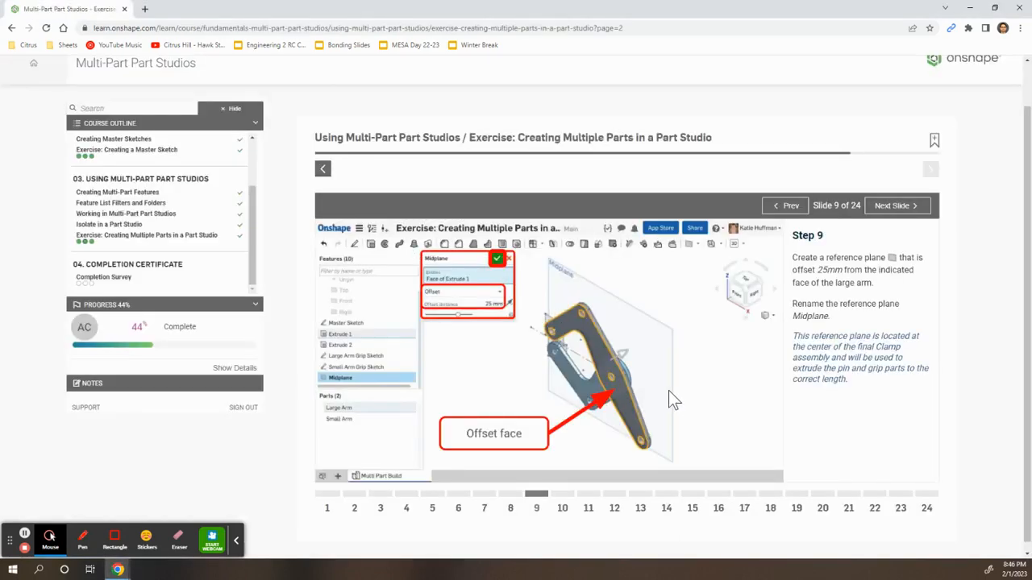
{"action": "key", "text": "alt+Tab"}
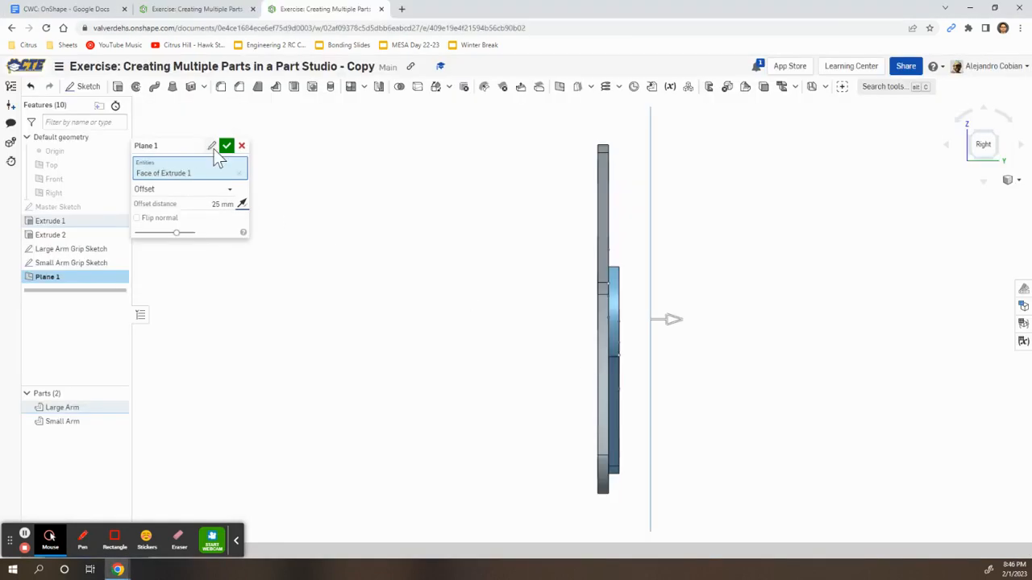
Name the plane 'Midplane' and accept it
{"action": "left_click", "coordinate": [214, 150]}
{"action": "type", "text": "Midplane"}
{"action": "key", "text": "alt+Tab"}
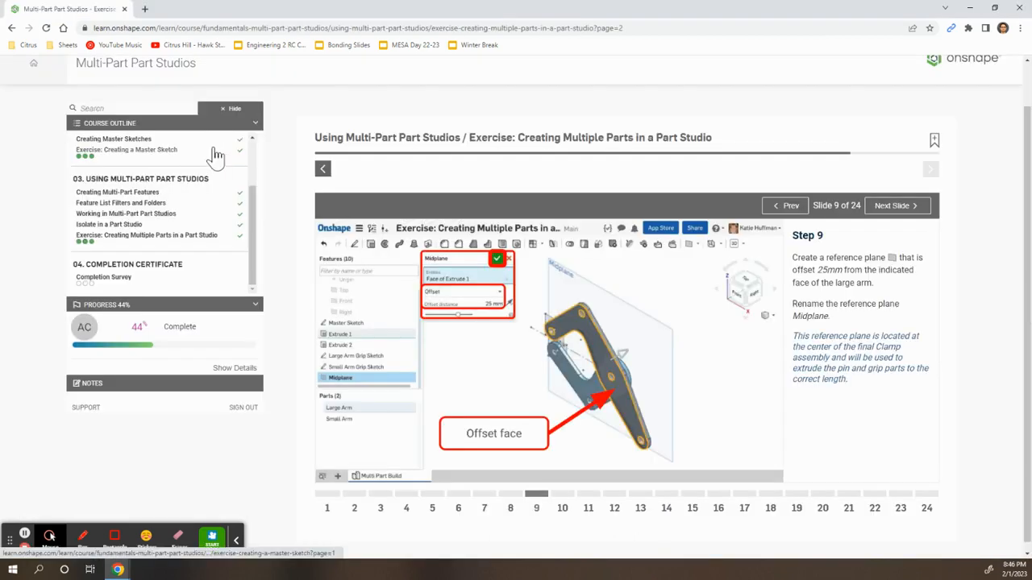
{"action": "key", "text": "alt+Tab"}
{"action": "left_click", "coordinate": [227, 146]}
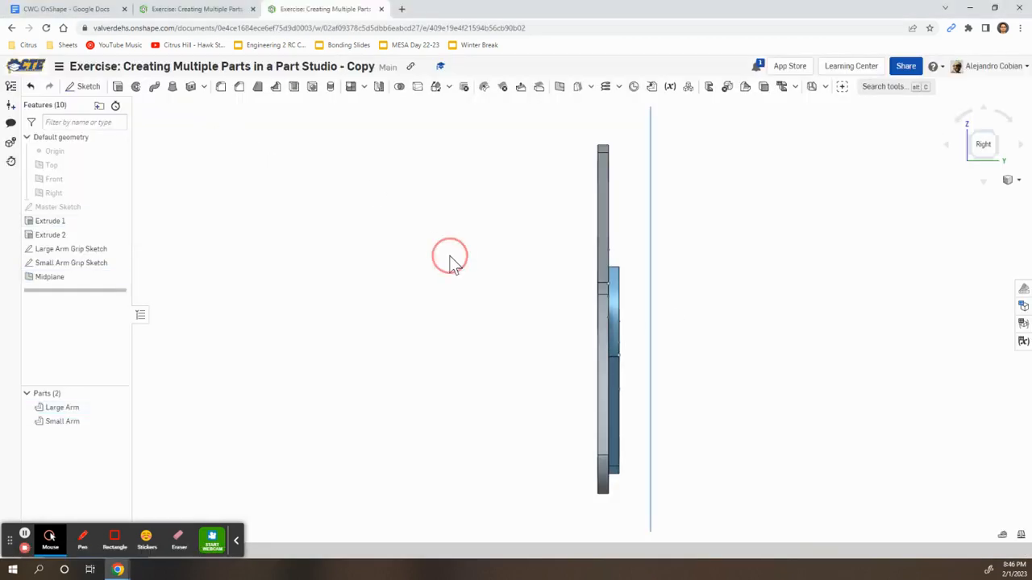
Hide the Large Arm Grip Sketch and Small Arm Grip Sketch
{"action": "key", "text": "shift+7"}
{"action": "key", "text": "alt+Tab"}
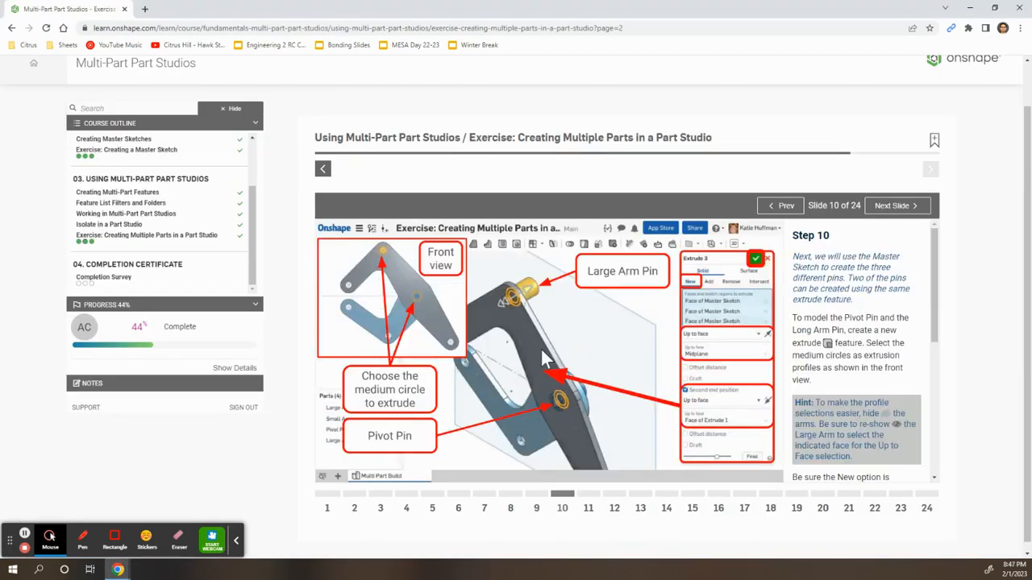
{"action": "key", "text": "alt+Tab"}
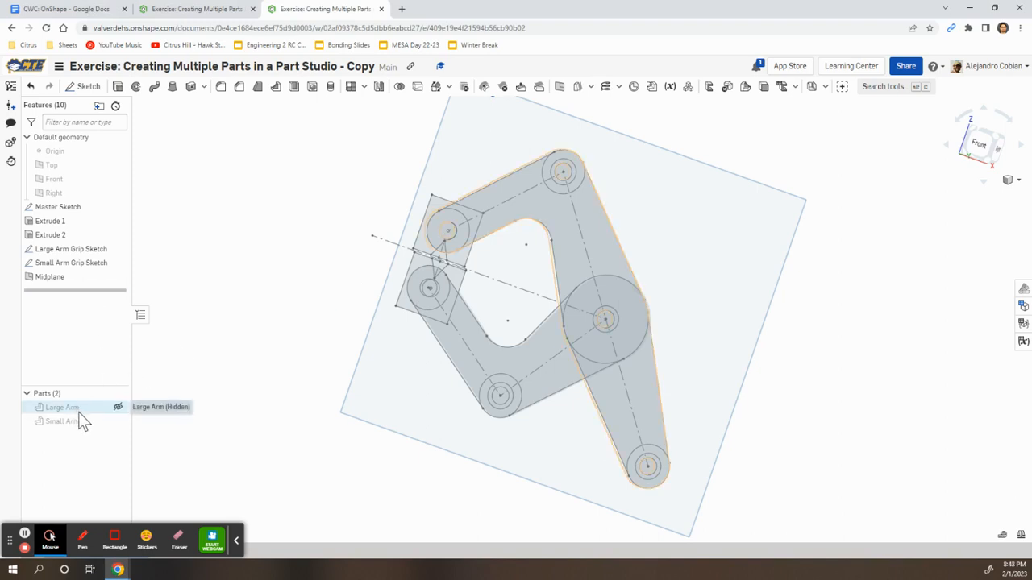
{"action": "left_click", "coordinate": [118, 250]}
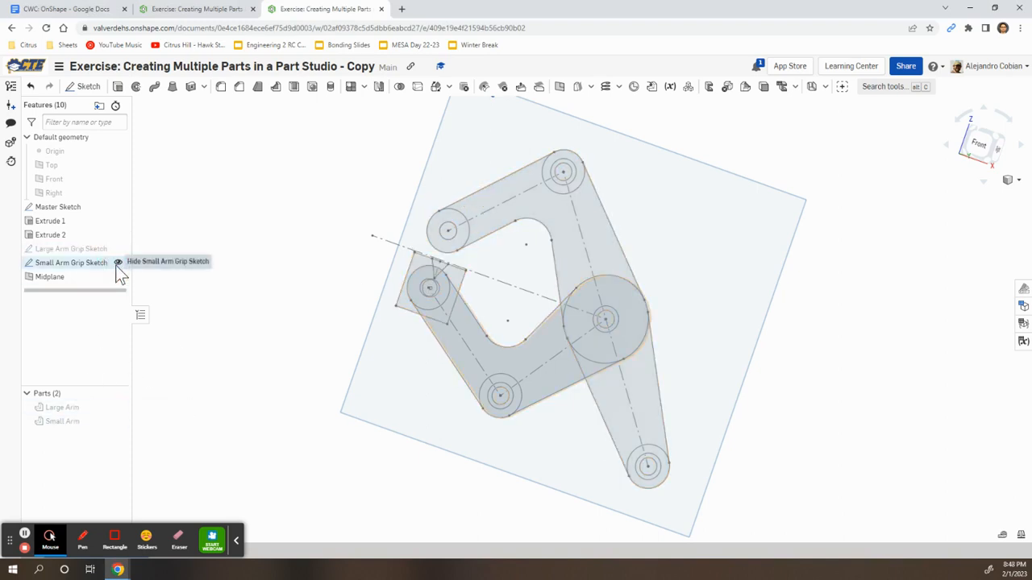
{"action": "left_click", "coordinate": [117, 264]}
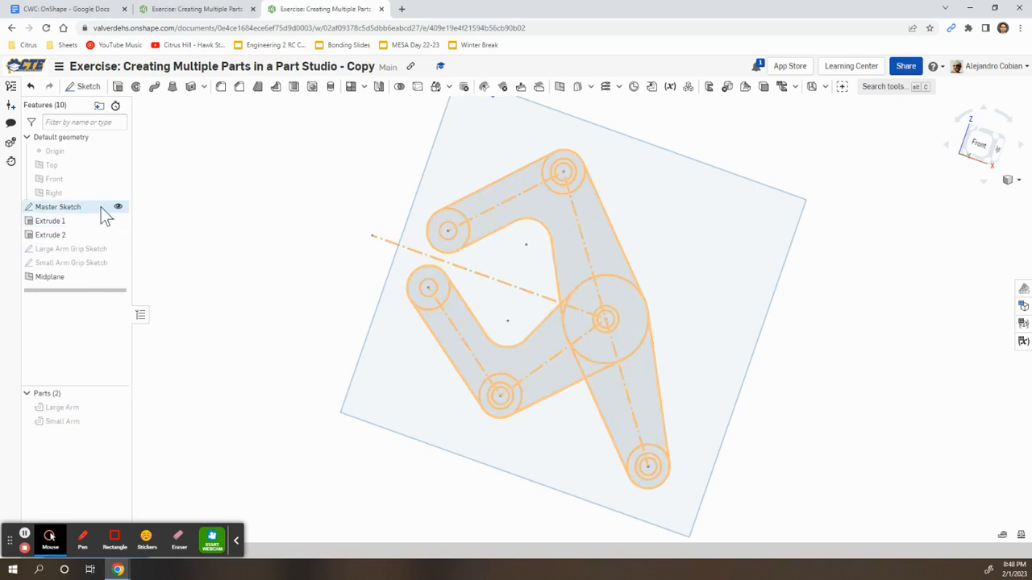
{"action": "right_click_drag", "start_coordinate": [315, 239], "coordinate": [297, 249]}
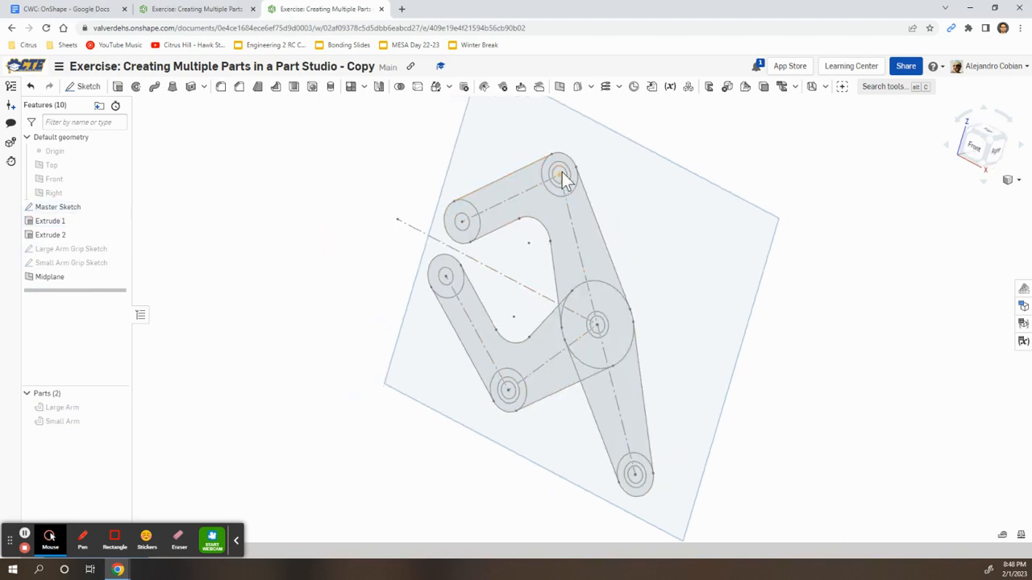
Start an extrude and select the medium master-sketch circle regions for the pins
{"action": "left_click", "coordinate": [118, 86]}
{"action": "scroll", "coordinate": [559, 171], "scroll_direction": "up", "scroll_amount": 5}
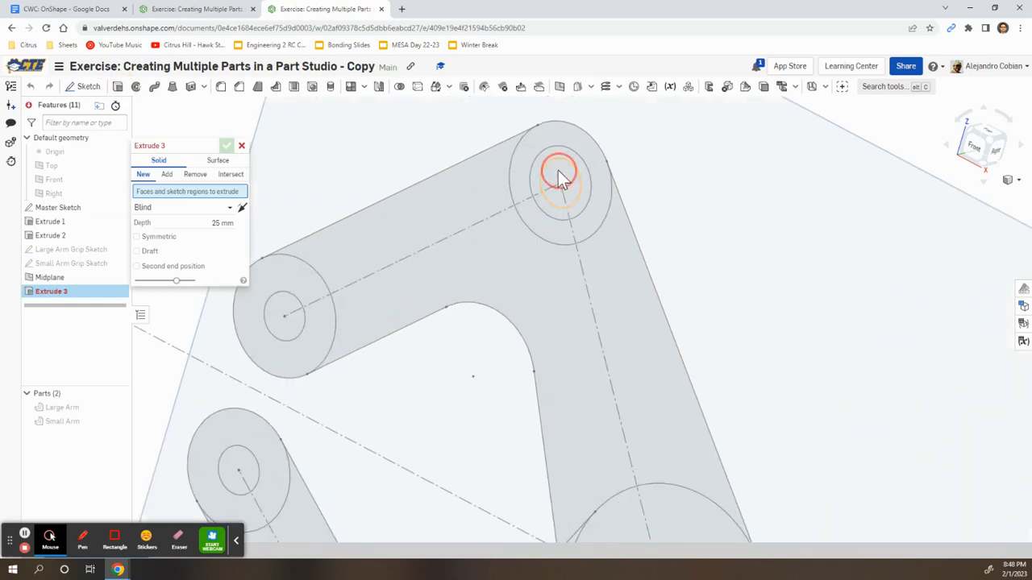
{"action": "left_click", "coordinate": [558, 171]}
{"action": "left_click", "coordinate": [560, 156]}
{"action": "scroll", "coordinate": [592, 258], "scroll_direction": "down", "scroll_amount": 5}
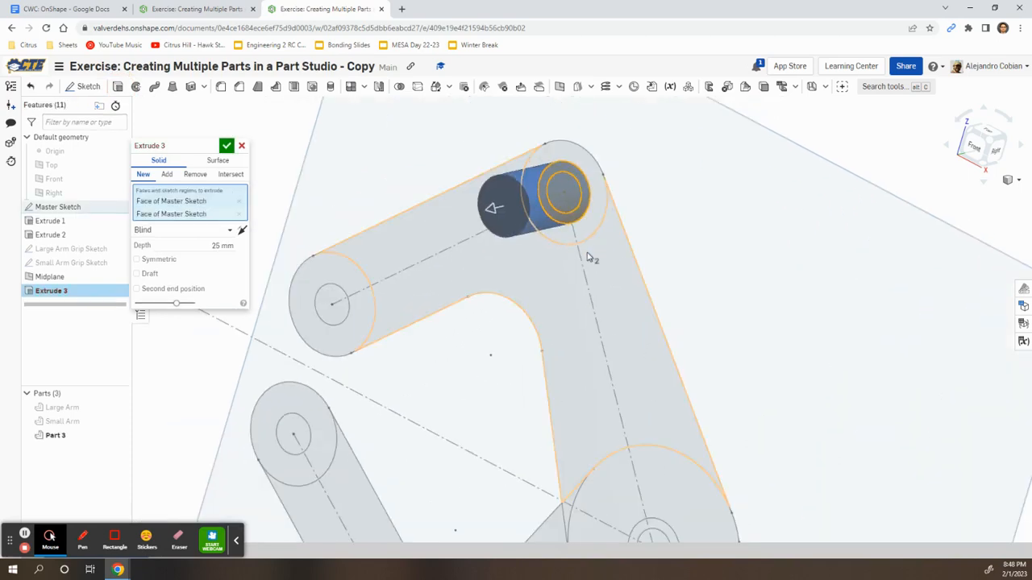
{"action": "scroll", "coordinate": [594, 365], "scroll_direction": "up", "scroll_amount": 4}
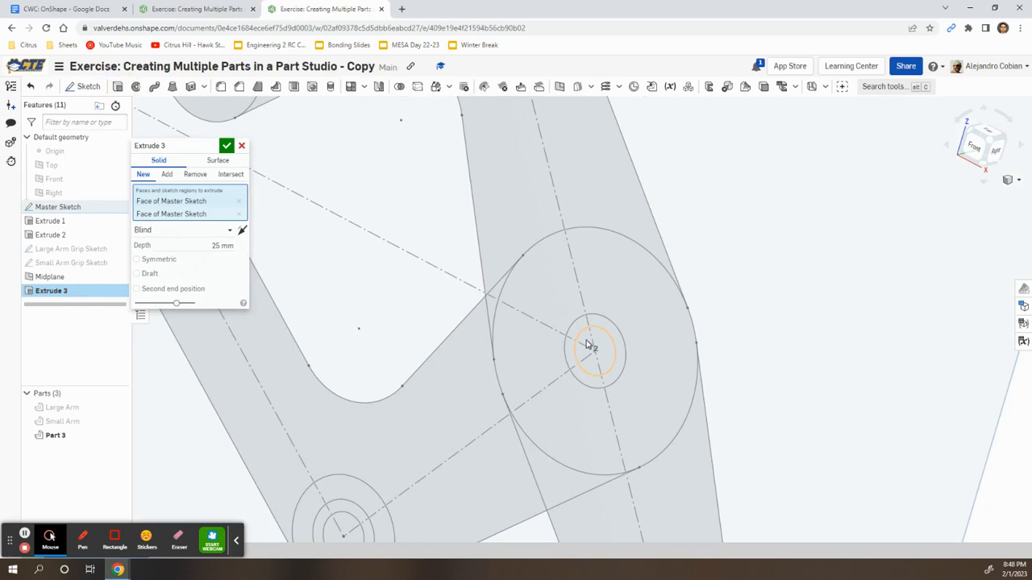
{"action": "left_click", "coordinate": [588, 345]}
{"action": "left_click", "coordinate": [603, 325]}
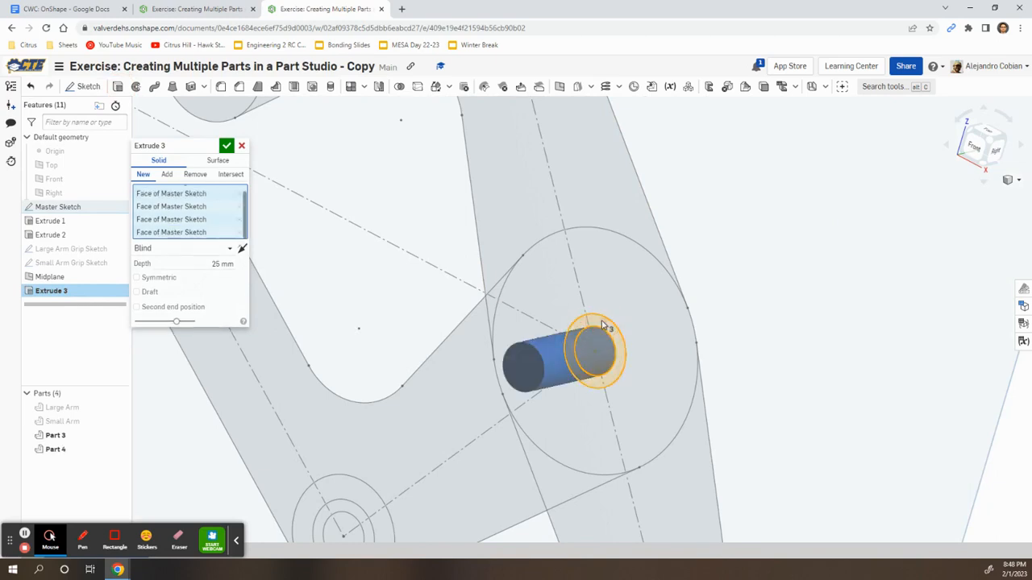
{"action": "scroll", "coordinate": [537, 295], "scroll_direction": "down", "scroll_amount": 6}
{"action": "right_click_drag", "start_coordinate": [589, 212], "coordinate": [562, 216]}
{"action": "middle_click_drag", "start_coordinate": [334, 207], "coordinate": [353, 270]}
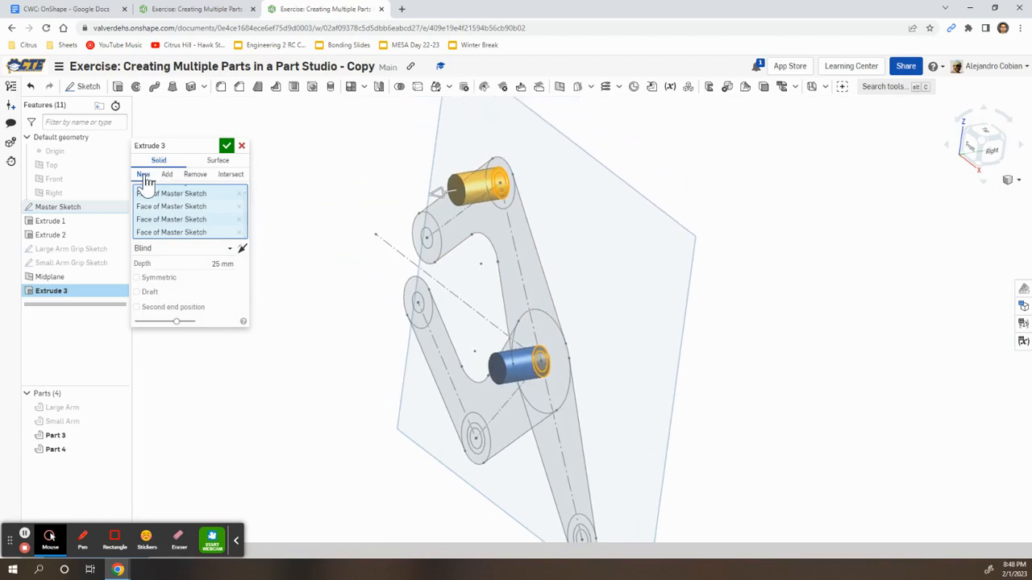
Extrude the pins as new parts from Midplane up to the large arm's face
{"action": "left_click", "coordinate": [180, 248]}
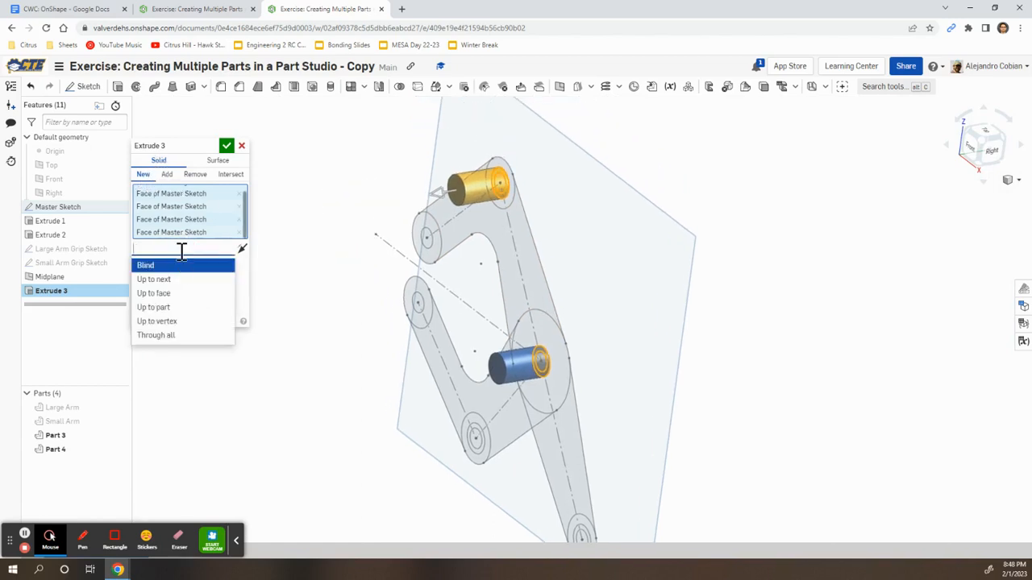
{"action": "left_click", "coordinate": [182, 295]}
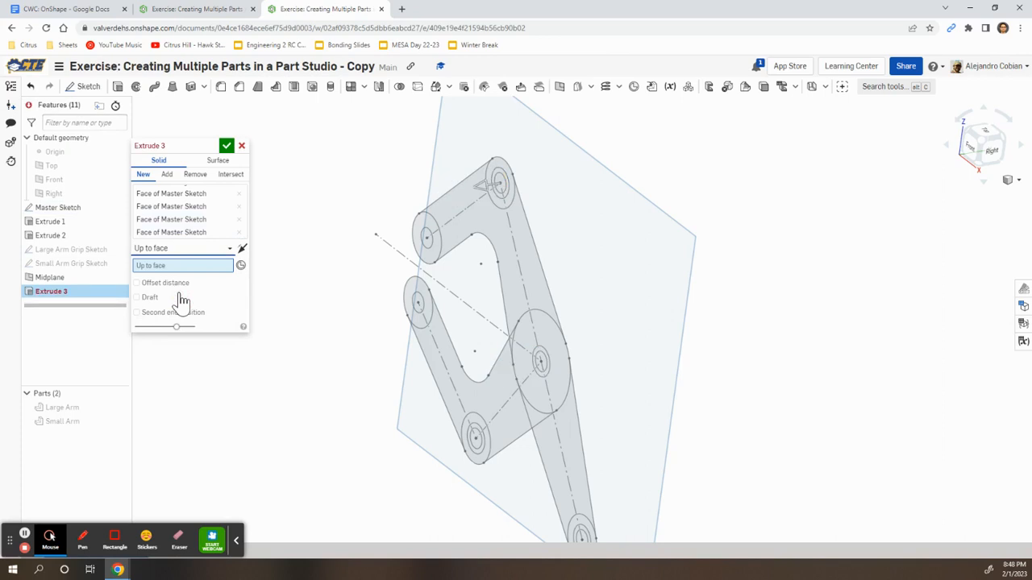
{"action": "left_click", "coordinate": [611, 219]}
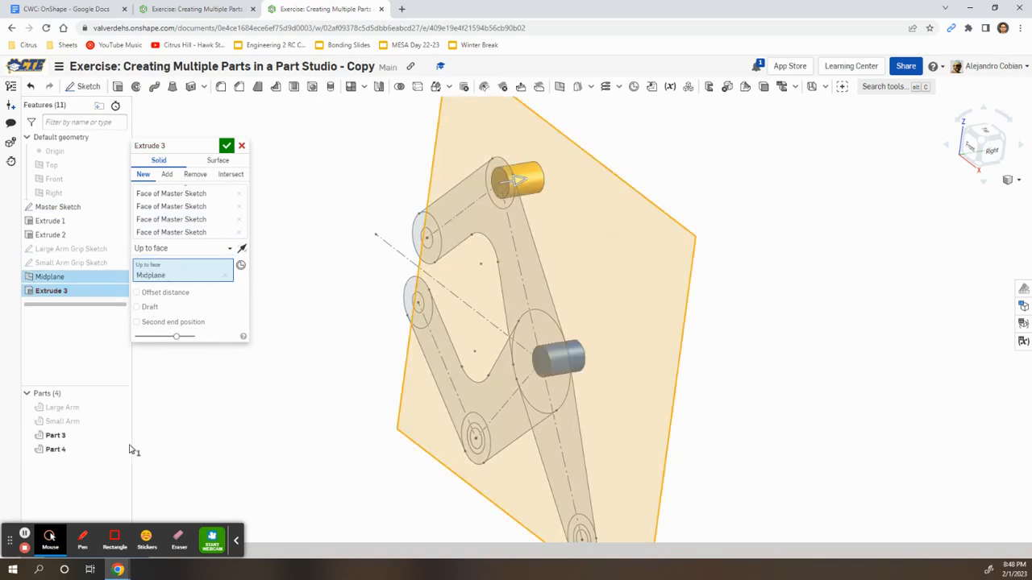
{"action": "left_click", "coordinate": [119, 407]}
{"action": "left_click", "coordinate": [149, 322]}
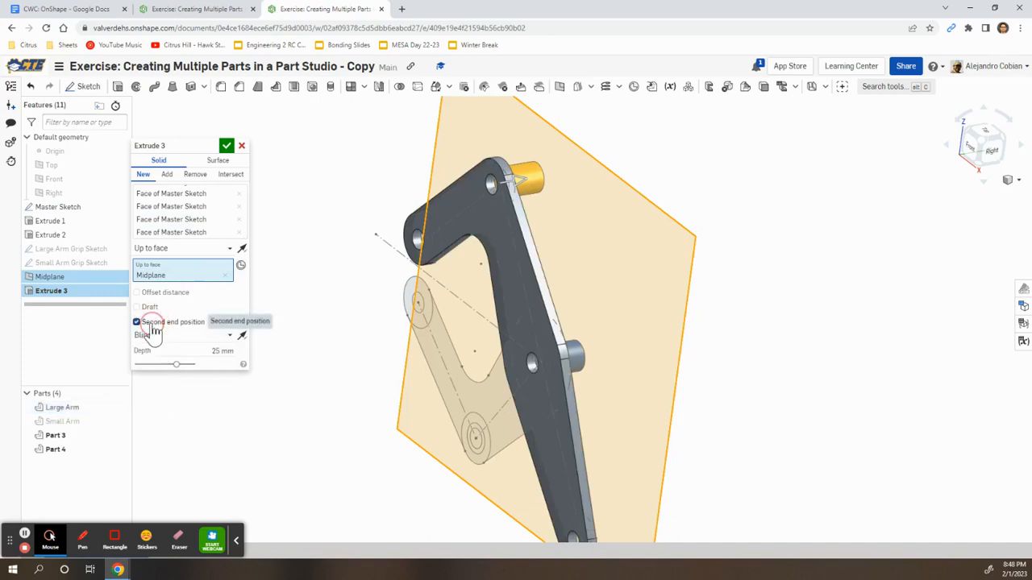
{"action": "left_click", "coordinate": [192, 336]}
{"action": "left_click", "coordinate": [166, 380]}
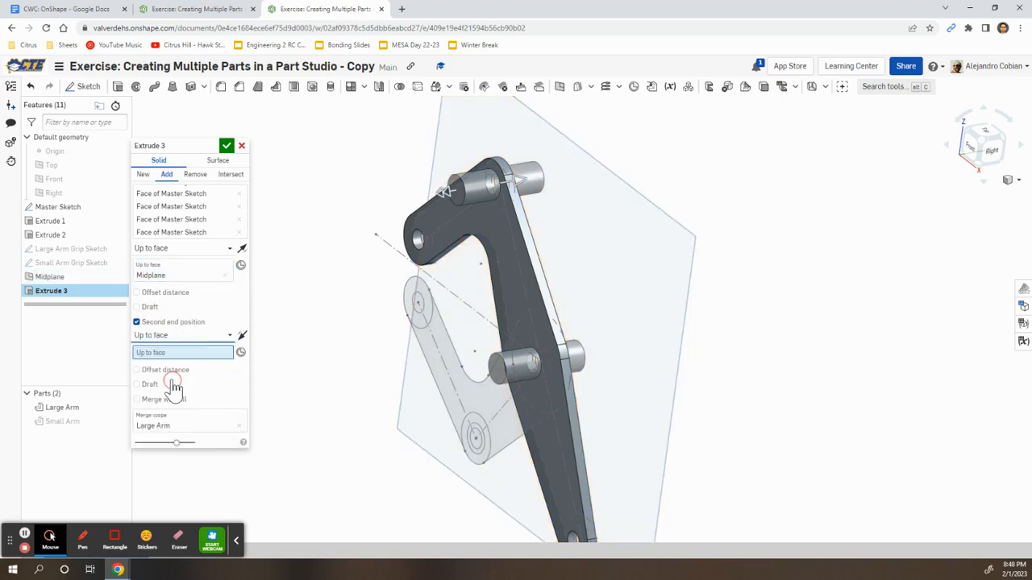
{"action": "left_click", "coordinate": [465, 202]}
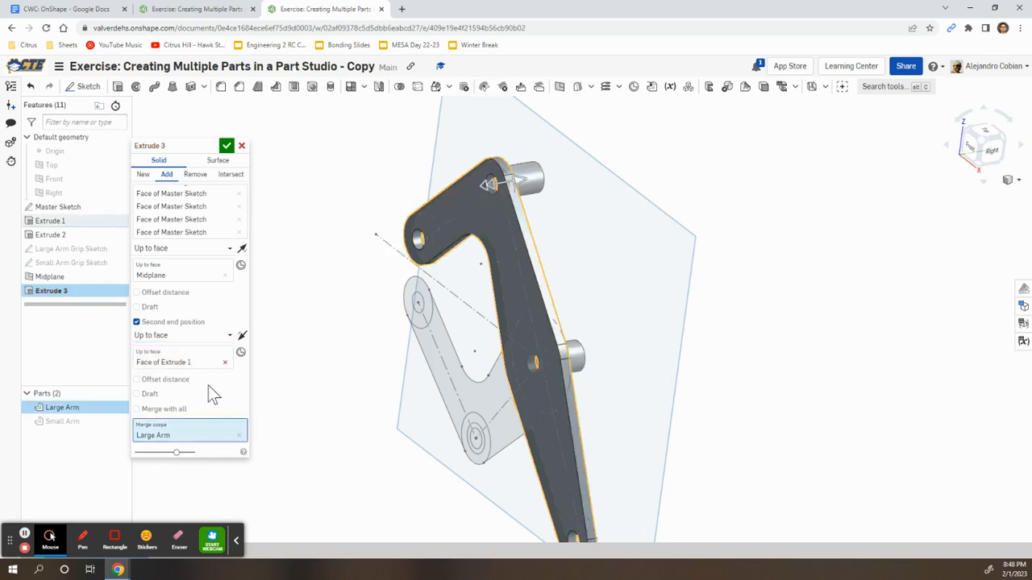
{"action": "left_click", "coordinate": [144, 175]}
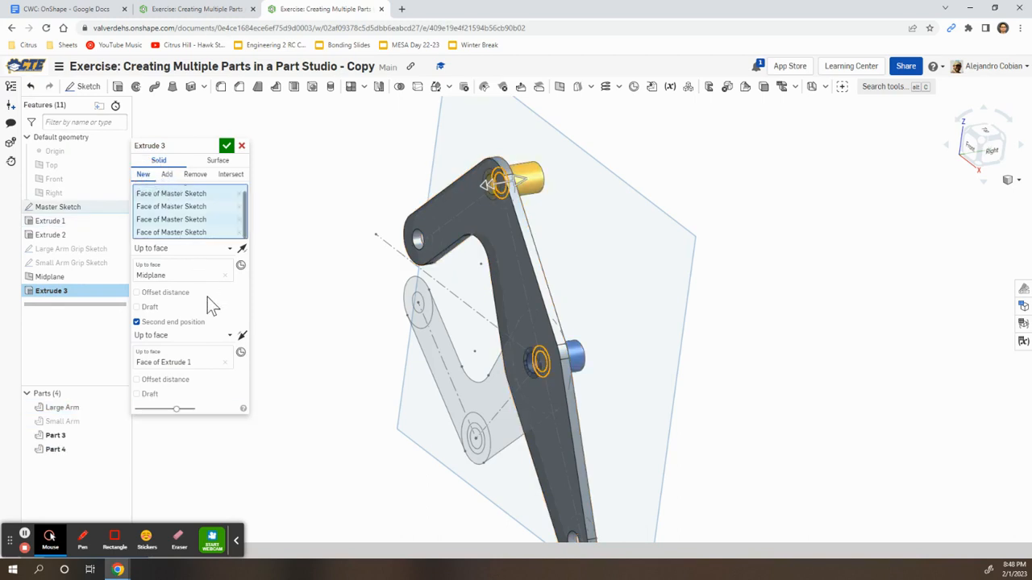
{"action": "left_click", "coordinate": [226, 147]}
Show the Small Arm again
{"action": "right_click_drag", "start_coordinate": [299, 359], "coordinate": [277, 350]}
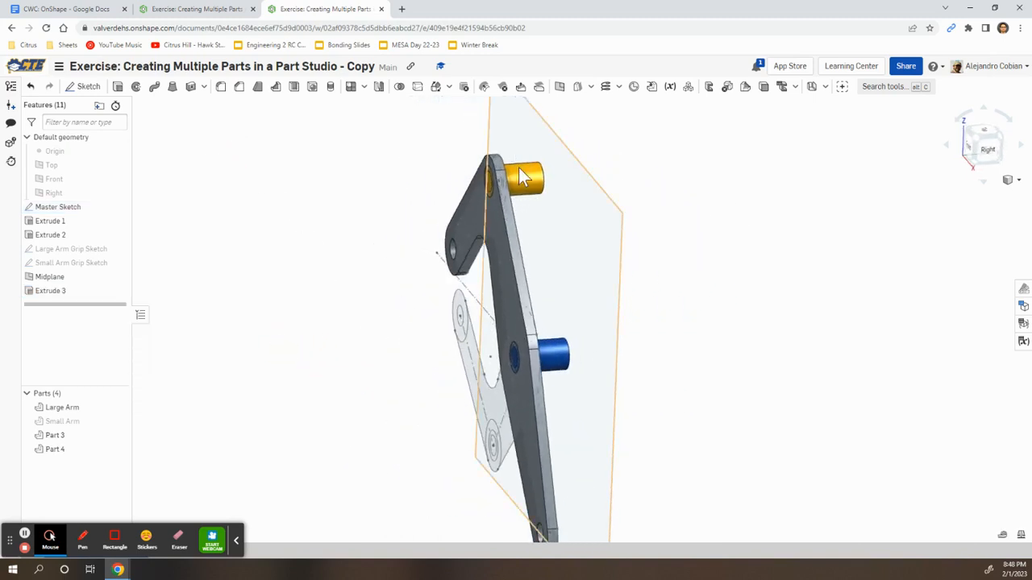
{"action": "left_click", "coordinate": [121, 420]}
{"action": "right_click_drag", "start_coordinate": [316, 339], "coordinate": [293, 369]}
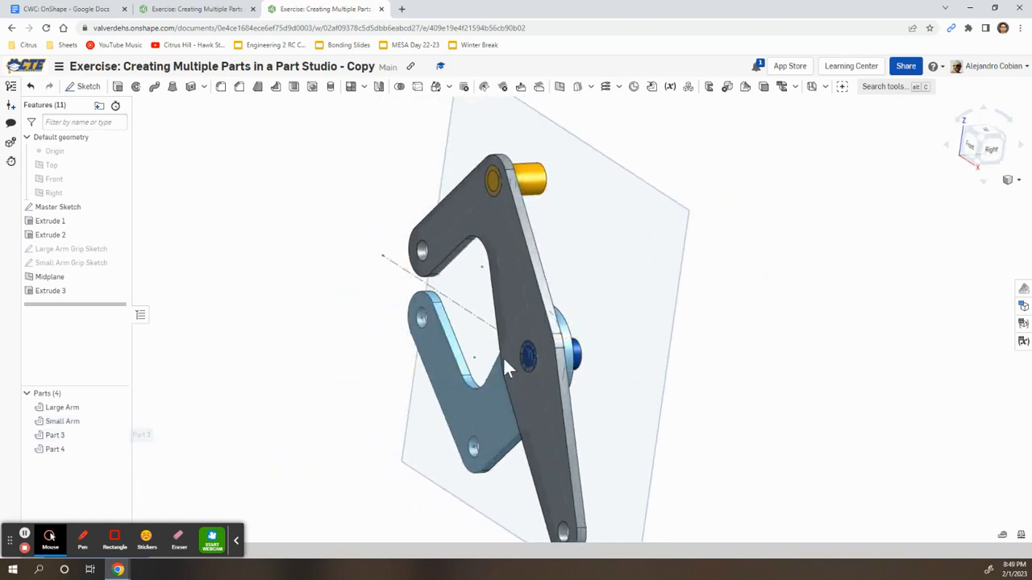
Rename Part 3 to 'Pivot Pin' and Part 4 to 'Large Arm Pin'
{"action": "right_click", "coordinate": [86, 435]}
{"action": "left_click", "coordinate": [147, 245]}
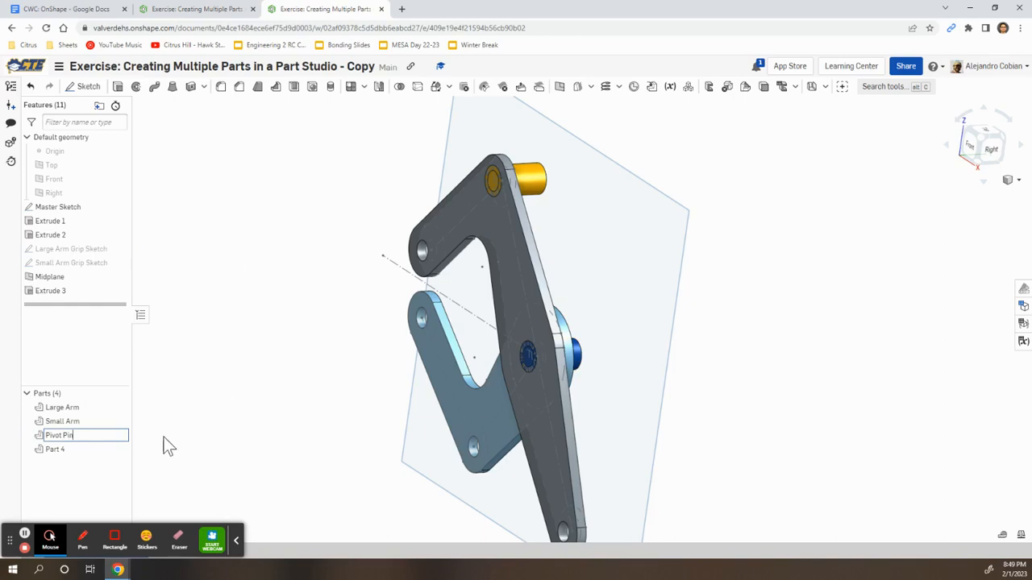
{"action": "key", "text": "alt+Tab"}
{"action": "key", "text": "alt+Tab"}
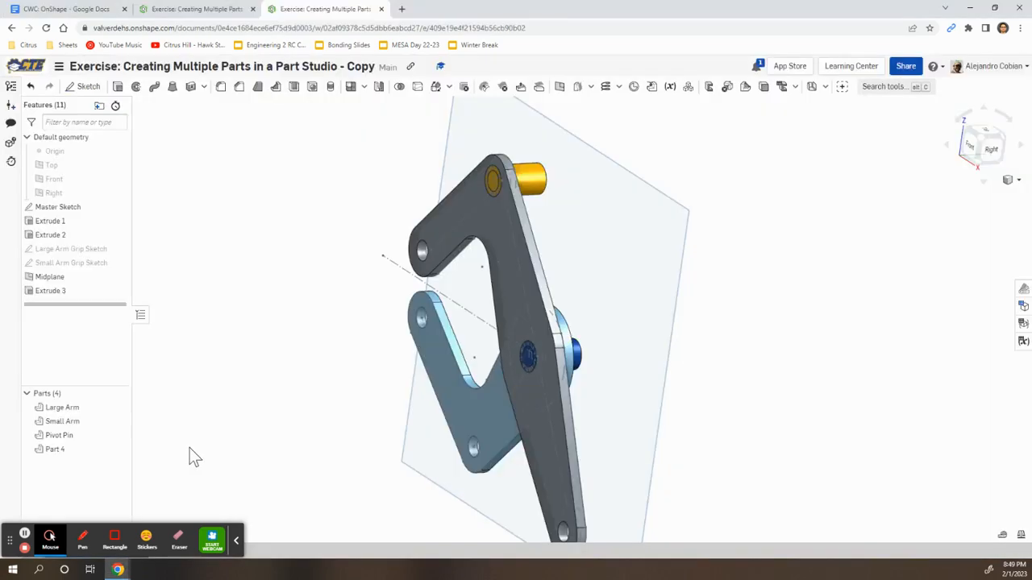
{"action": "right_click", "coordinate": [78, 449]}
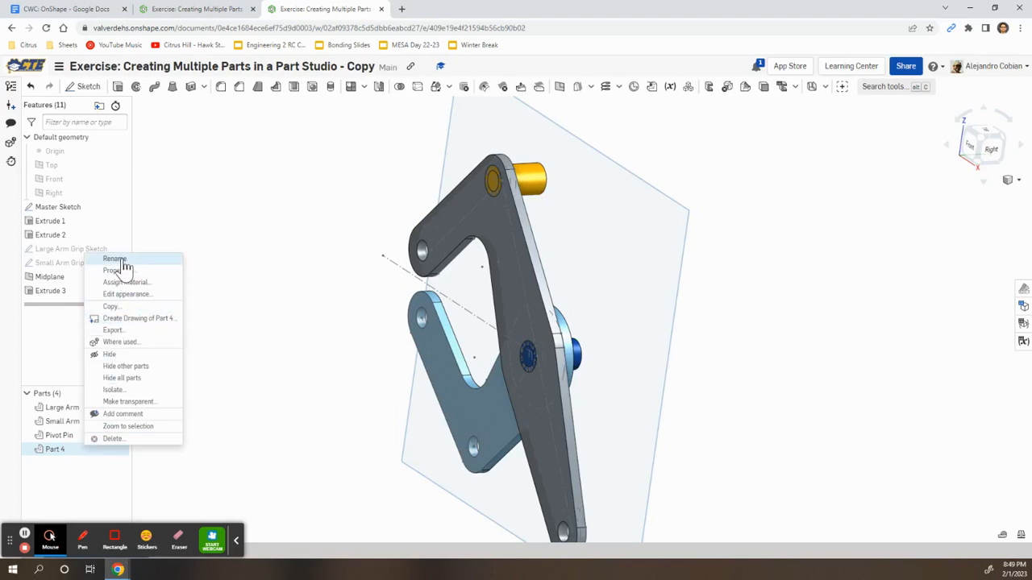
{"action": "left_click", "coordinate": [120, 260]}
{"action": "type", "text": "Large"}
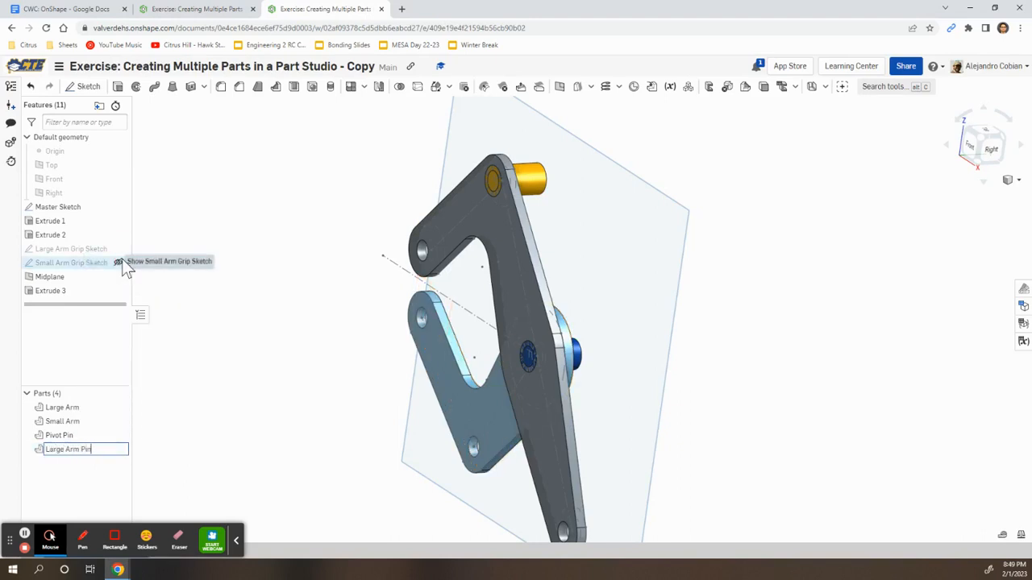
{"action": "key", "text": "Return"}
{"action": "key", "text": "alt+Tab"}
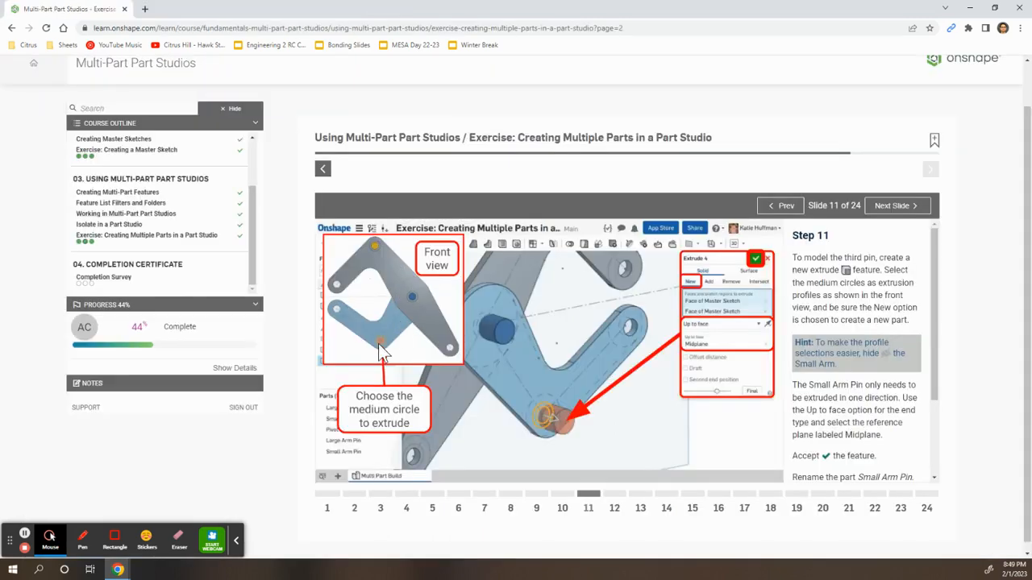
Hide the Small Arm to expose its lower circles
{"action": "key", "text": "alt+Tab"}
{"action": "right_click_drag", "start_coordinate": [399, 366], "coordinate": [338, 386]}
{"action": "left_click", "coordinate": [117, 421]}
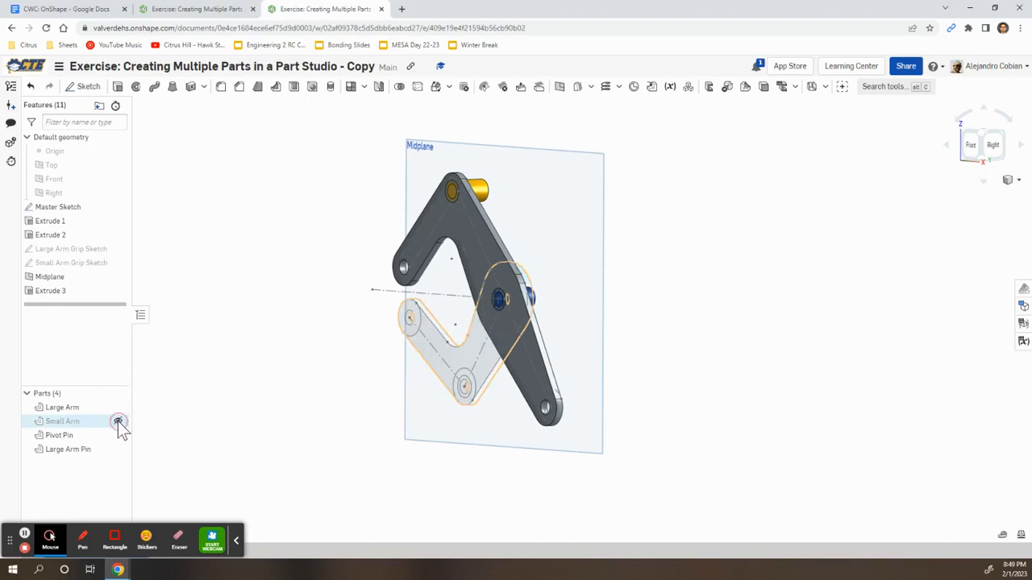
{"action": "scroll", "coordinate": [463, 387], "scroll_direction": "up", "scroll_amount": 5}
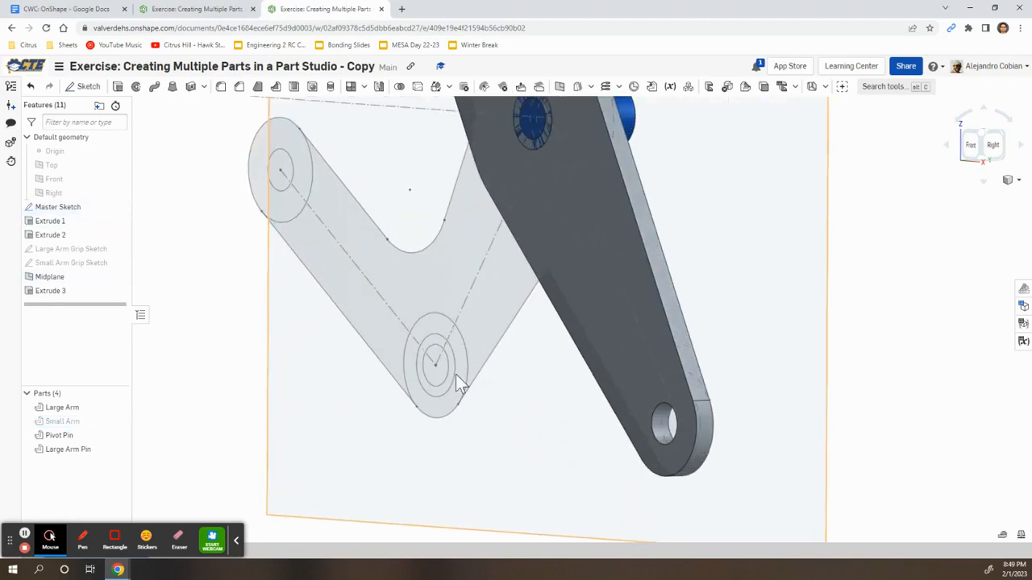
Extrude the small arm's inner circle and ring up to the Midplane as a new pin
{"action": "left_click", "coordinate": [118, 86]}
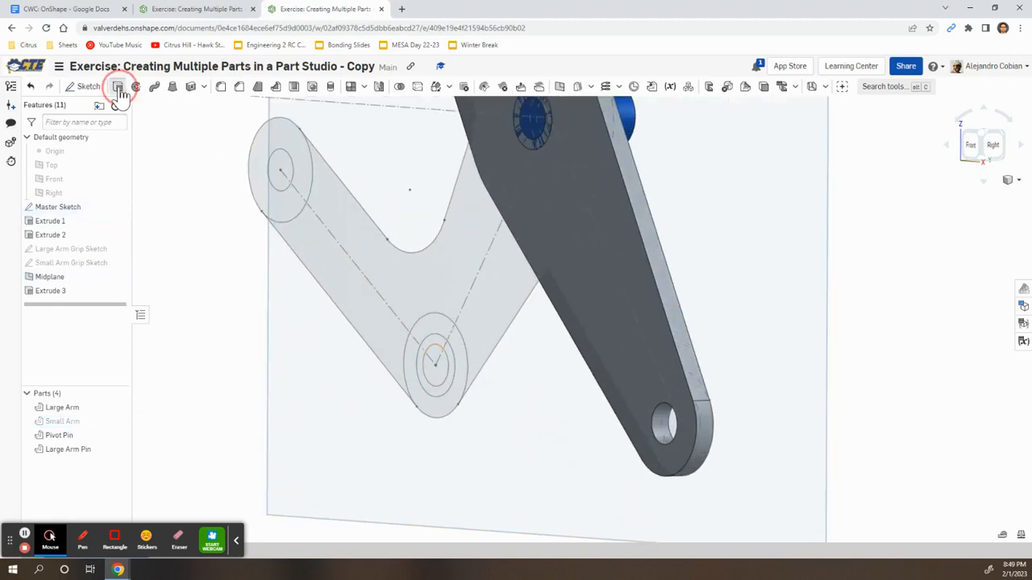
{"action": "left_click", "coordinate": [432, 371]}
{"action": "scroll", "coordinate": [433, 350], "scroll_direction": "up", "scroll_amount": 2}
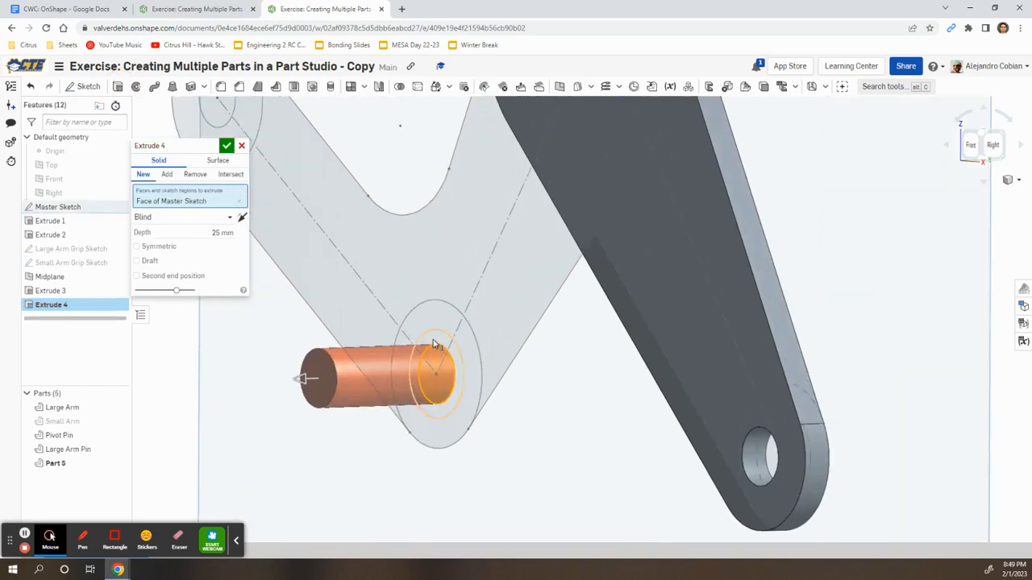
{"action": "left_click", "coordinate": [433, 342]}
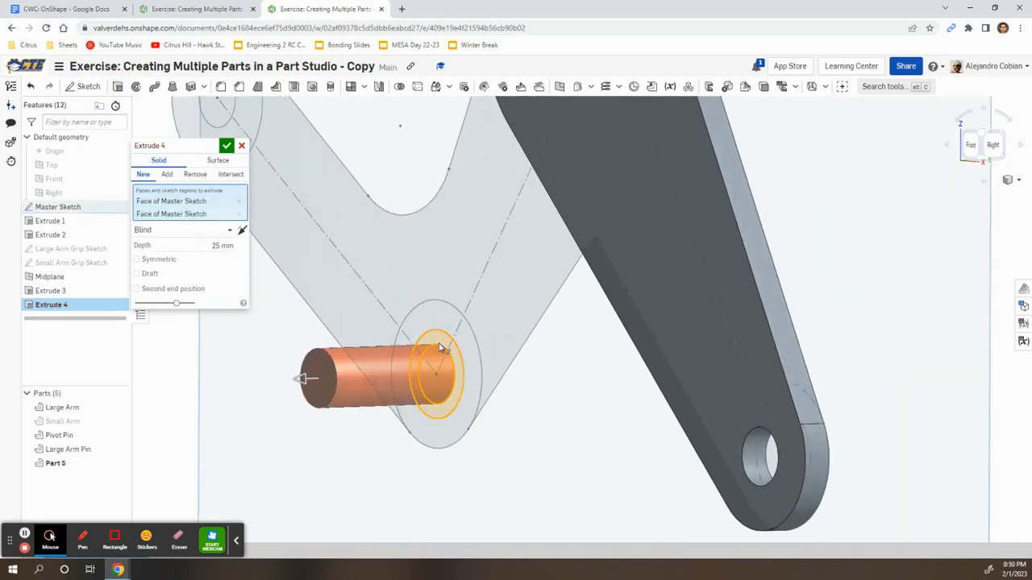
{"action": "left_click", "coordinate": [221, 232]}
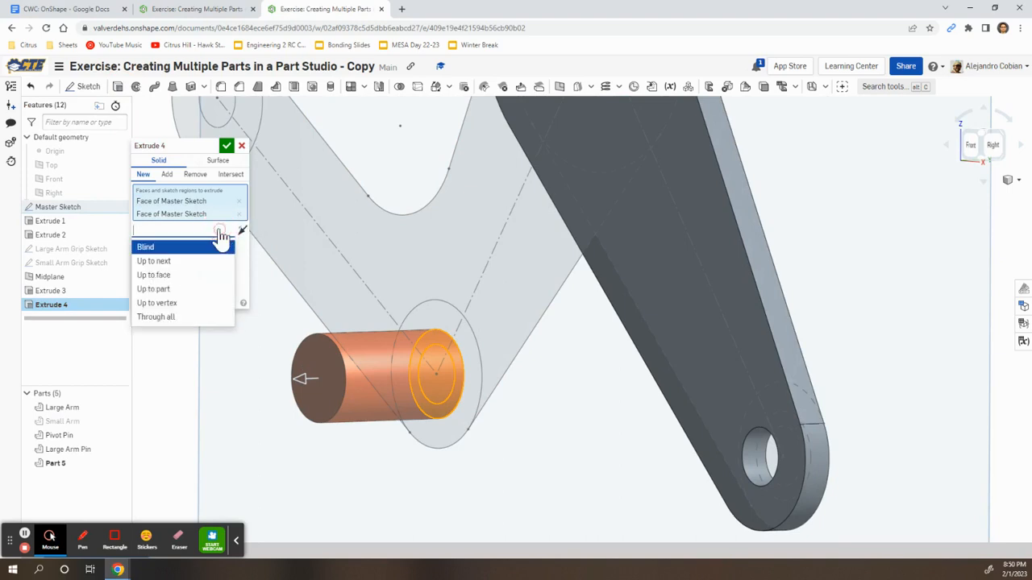
{"action": "left_click", "coordinate": [176, 281]}
{"action": "right_click_drag", "start_coordinate": [501, 342], "coordinate": [760, 286]}
{"action": "left_click", "coordinate": [759, 287]}
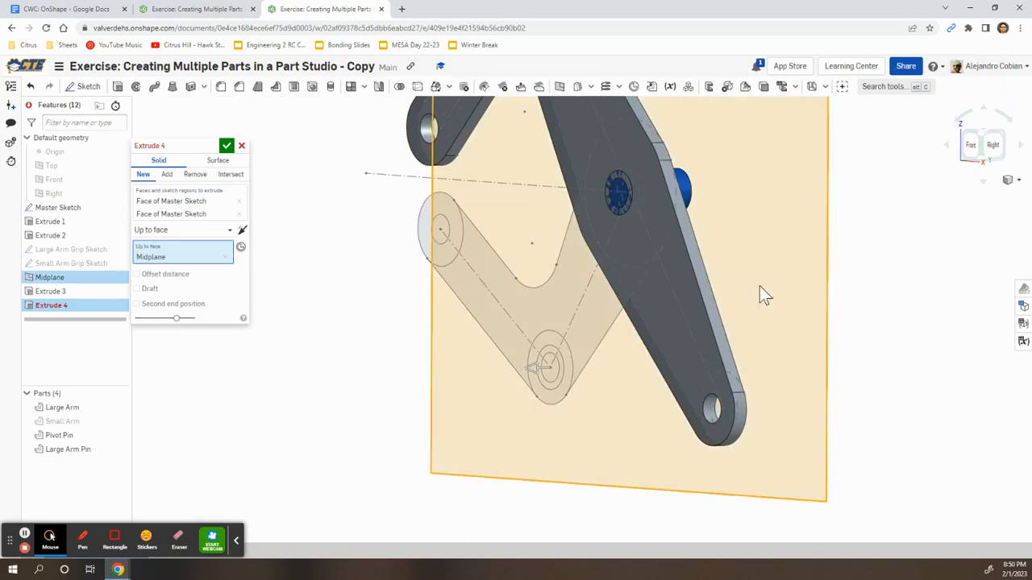
{"action": "right_click_drag", "start_coordinate": [797, 315], "coordinate": [769, 321]}
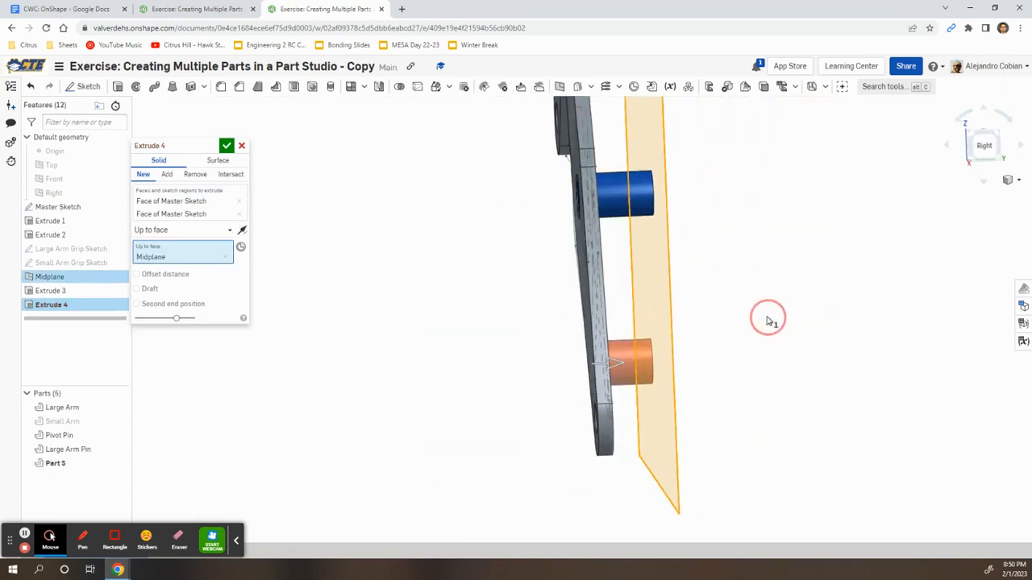
{"action": "left_click", "coordinate": [226, 145]}
Rename Part 5 to 'Small Arm Pin' and show the Small Arm again
{"action": "right_click", "coordinate": [87, 466]}
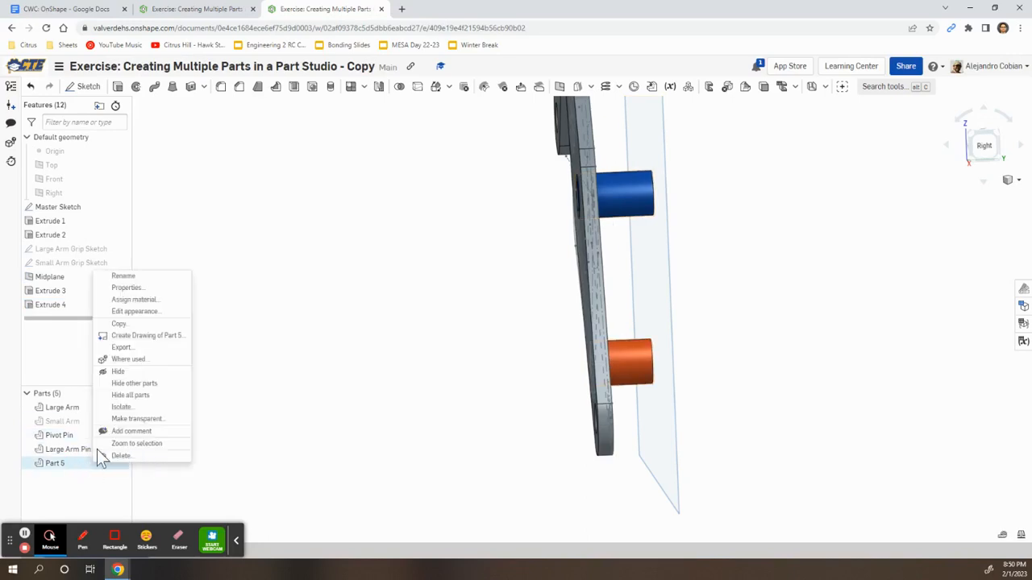
{"action": "left_click", "coordinate": [138, 275]}
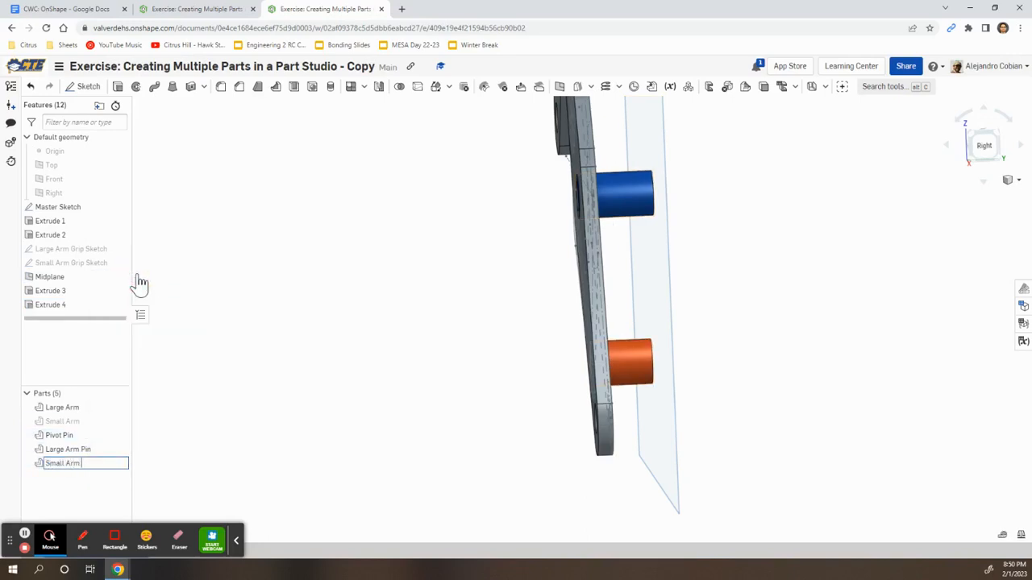
{"action": "left_click", "coordinate": [249, 457]}
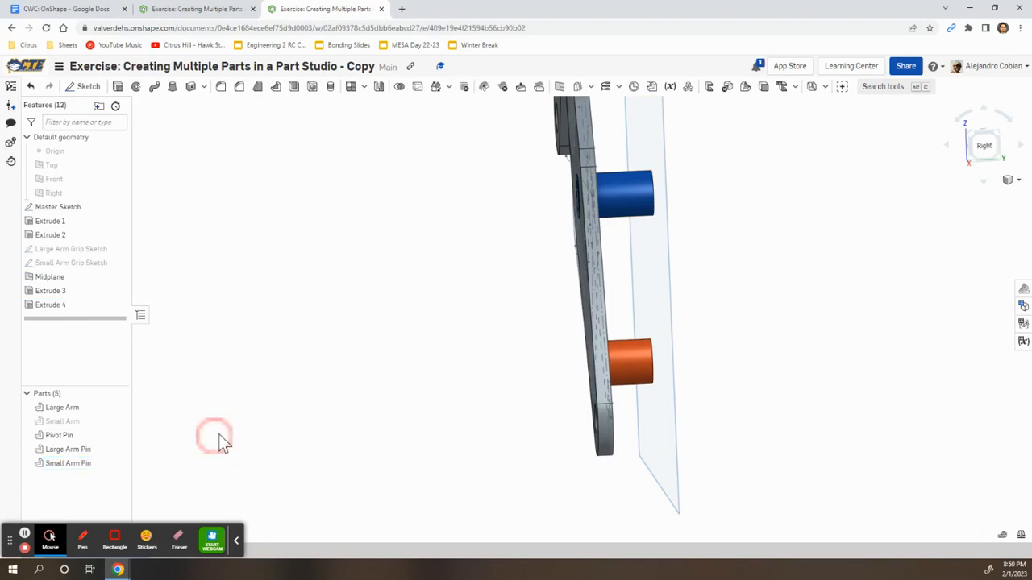
{"action": "right_click_drag", "start_coordinate": [218, 434], "coordinate": [251, 427]}
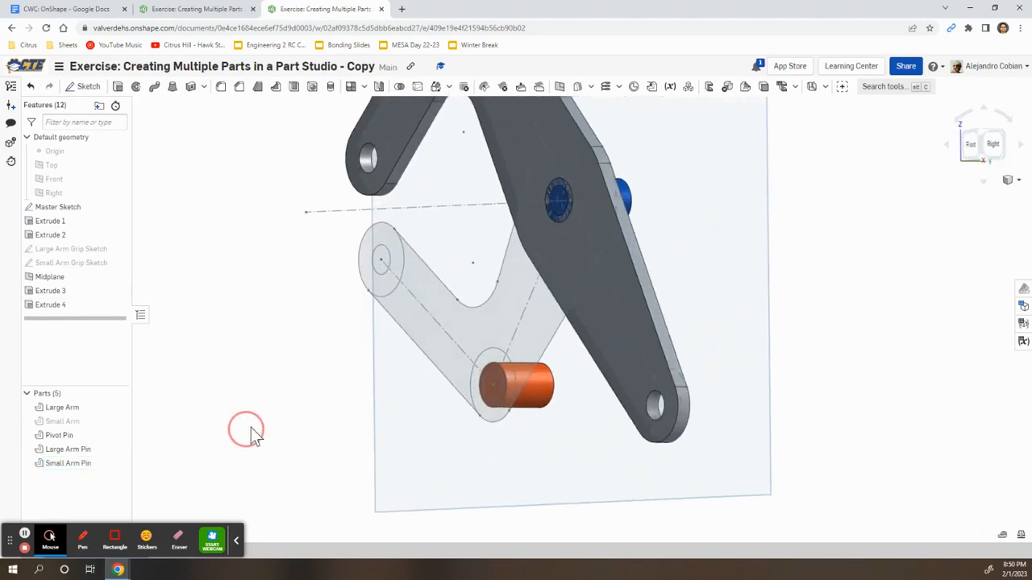
{"action": "left_click", "coordinate": [119, 421]}
{"action": "right_click_drag", "start_coordinate": [226, 409], "coordinate": [198, 407]}
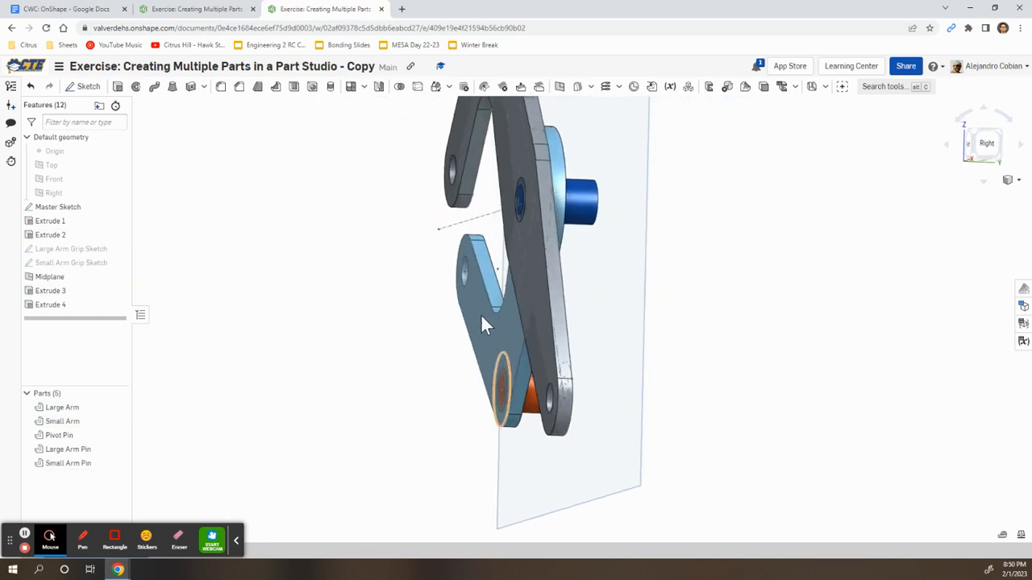
{"action": "right_click_drag", "start_coordinate": [500, 351], "coordinate": [511, 386]}
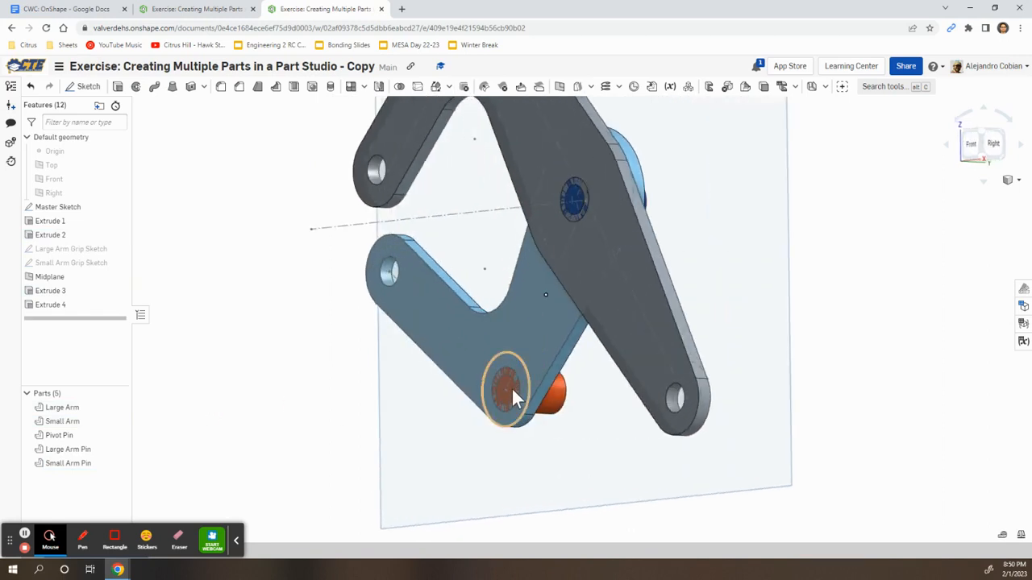
{"action": "scroll", "coordinate": [534, 353], "scroll_direction": "down", "scroll_amount": 4}
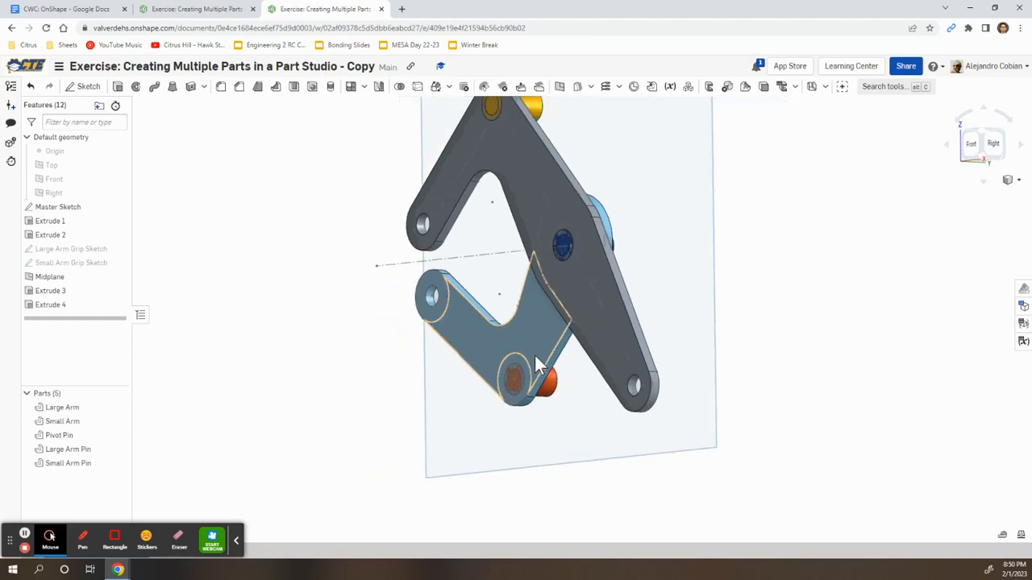
{"action": "middle_click_drag", "start_coordinate": [516, 268], "coordinate": [480, 323]}
{"action": "key", "text": "alt+Tab"}
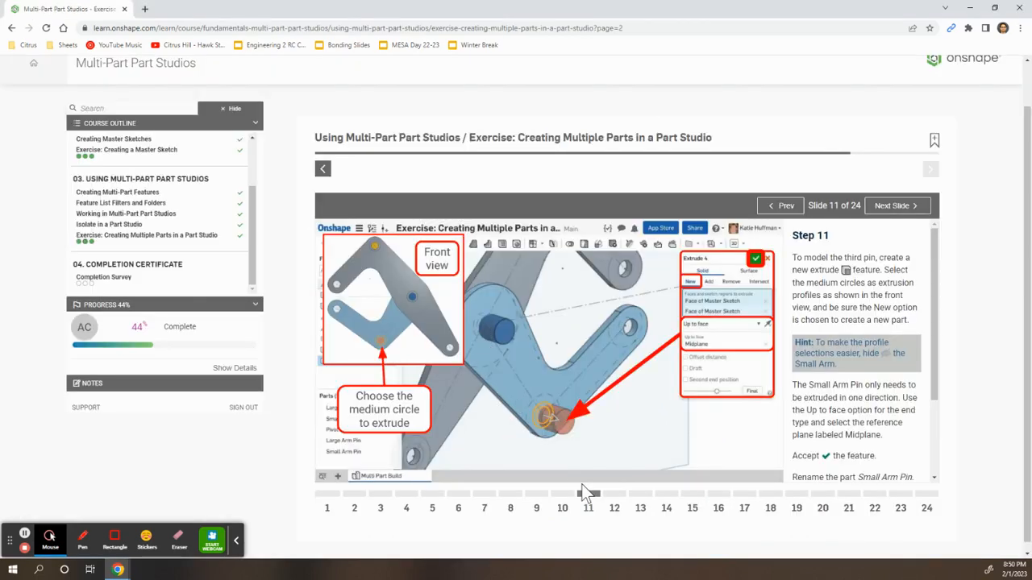
Advance the course, then start a Boolean Subtract with Large Arm and Small Arm as tools
{"action": "left_click", "coordinate": [615, 494]}
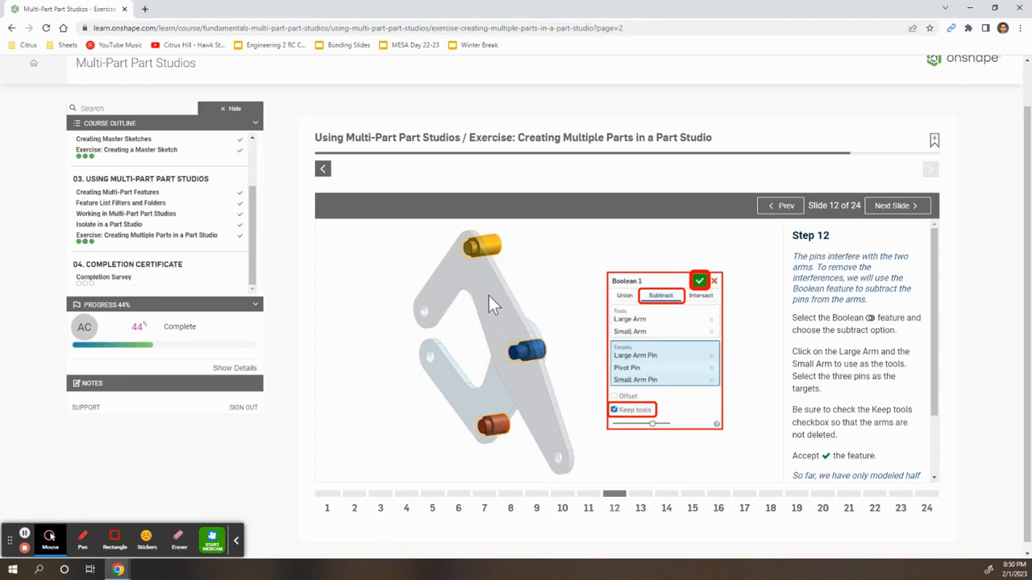
{"action": "key", "text": "alt+Tab"}
{"action": "key", "text": "alt+Tab"}
{"action": "key", "text": "alt+Tab"}
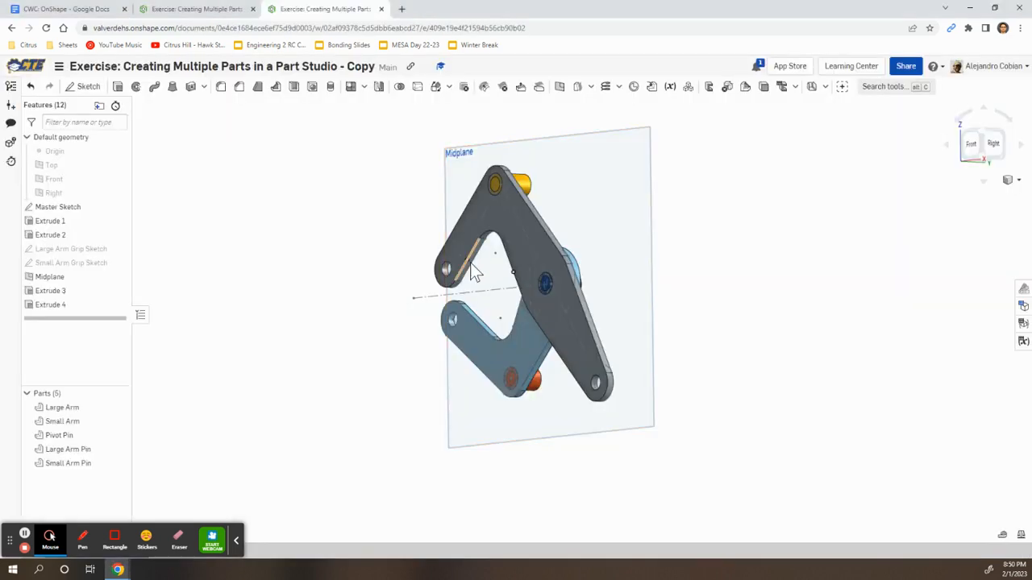
{"action": "left_click", "coordinate": [399, 87]}
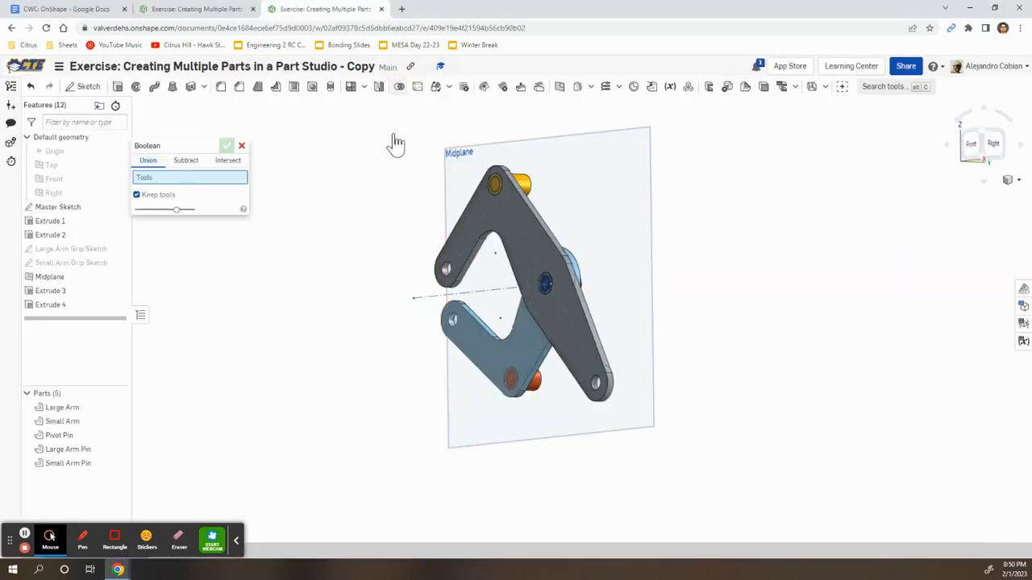
{"action": "left_click", "coordinate": [185, 163]}
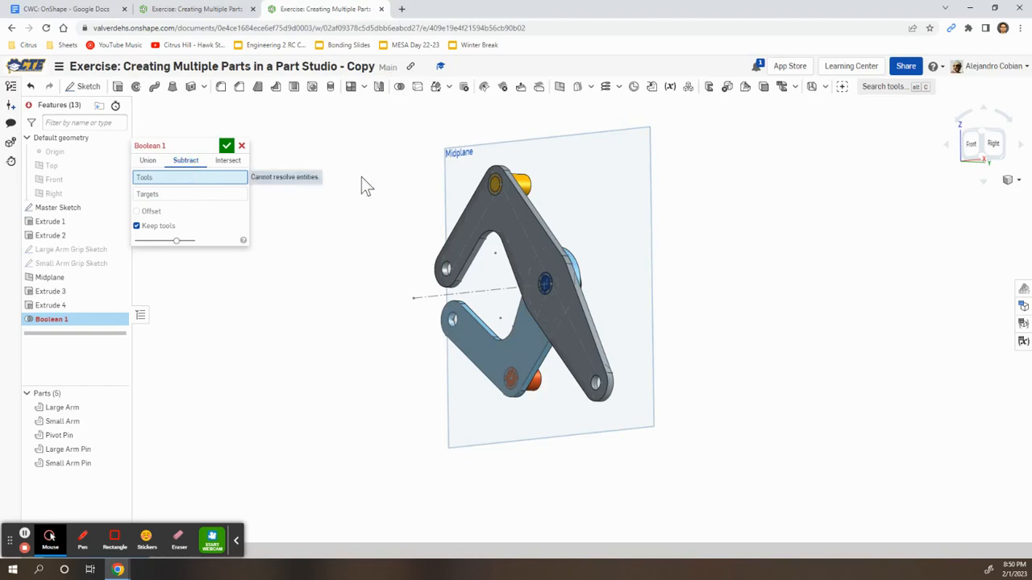
{"action": "key", "text": "alt+Tab"}
{"action": "key", "text": "alt+Tab"}
{"action": "left_click", "coordinate": [472, 253]}
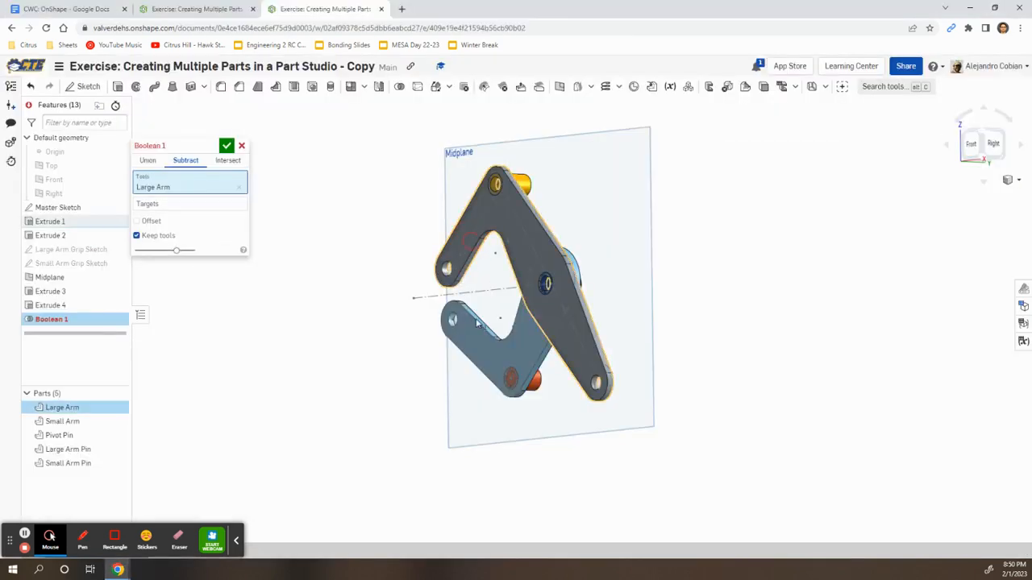
{"action": "left_click", "coordinate": [474, 340]}
{"action": "left_click", "coordinate": [182, 219]}
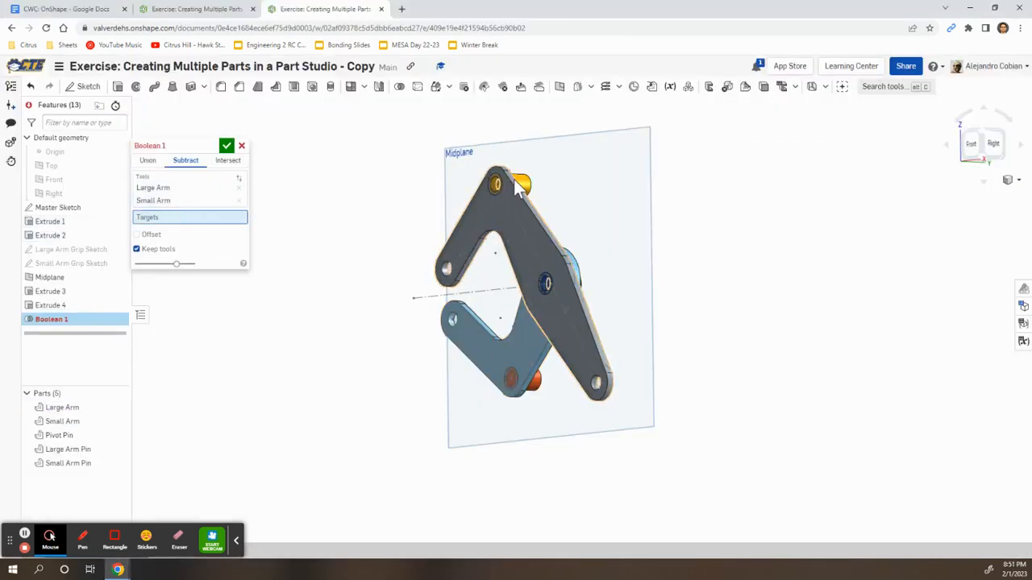
Set the Large Arm Pin, Pivot Pin and Small Arm Pin as targets, keeping tools, and accept
{"action": "left_click", "coordinate": [516, 184]}
{"action": "right_click_drag", "start_coordinate": [638, 229], "coordinate": [524, 241]}
{"action": "left_click", "coordinate": [487, 306]}
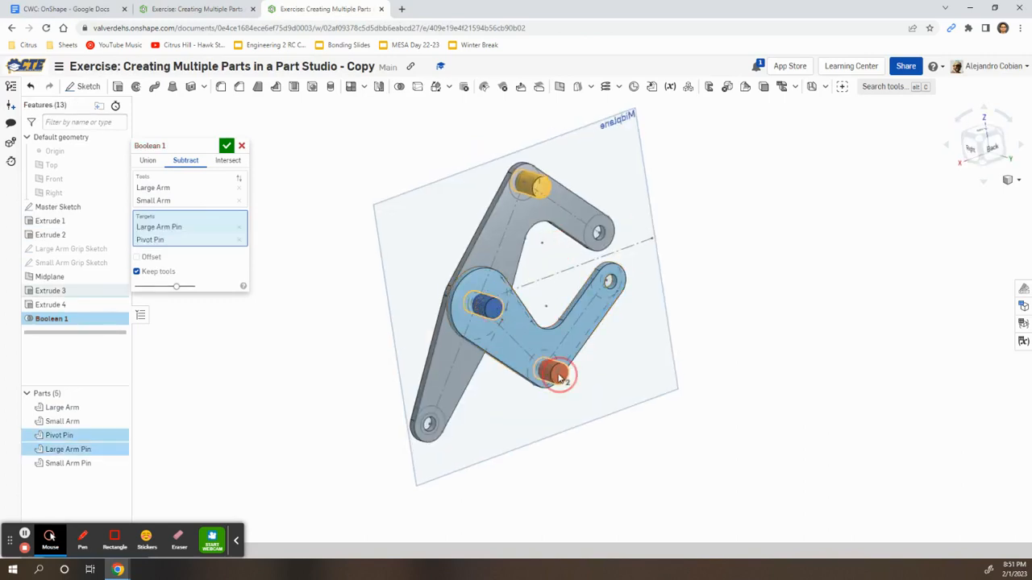
{"action": "left_click", "coordinate": [559, 377]}
{"action": "right_click_drag", "start_coordinate": [341, 387], "coordinate": [307, 335]}
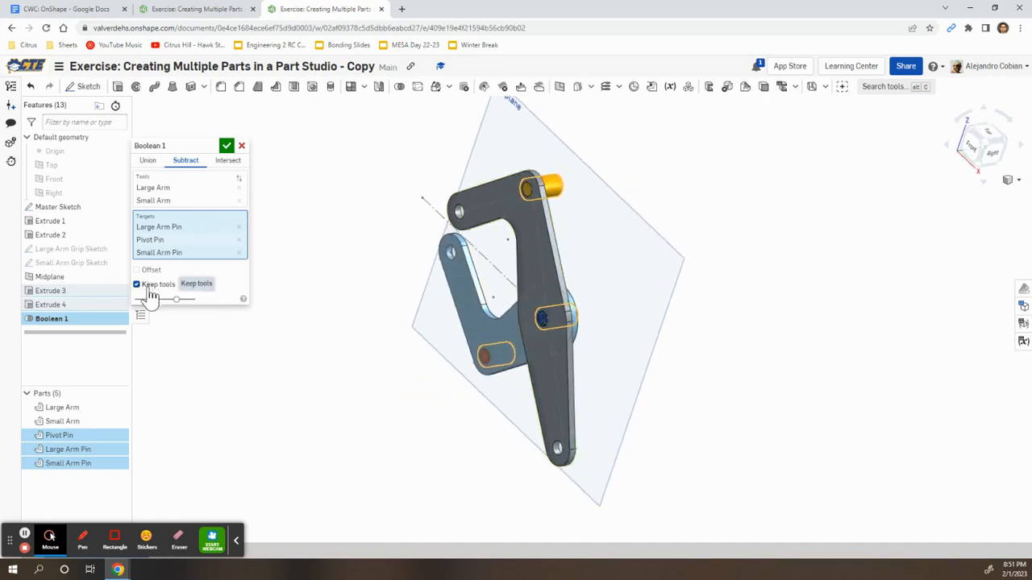
{"action": "key", "text": "alt+Tab"}
{"action": "key", "text": "alt+Tab"}
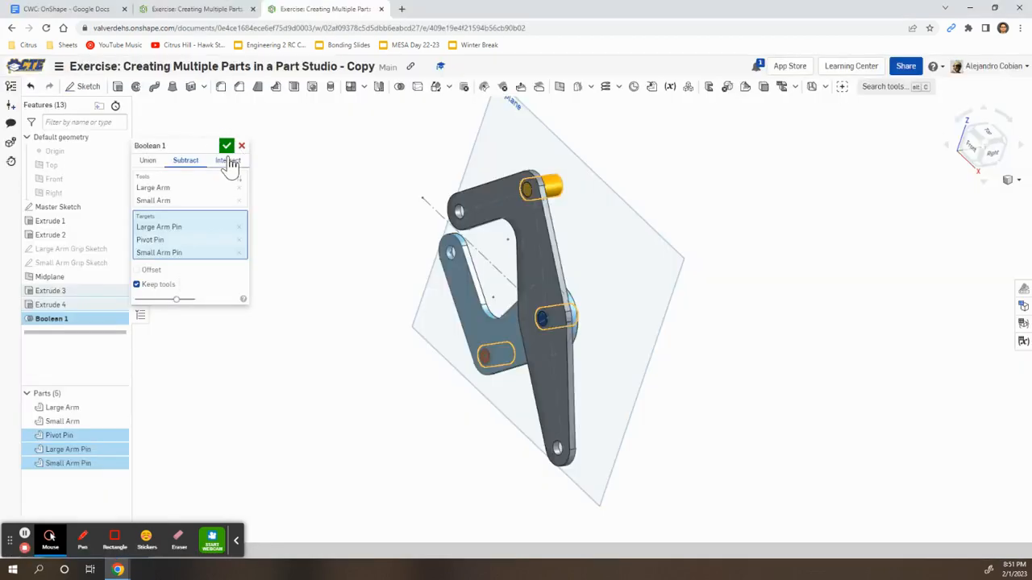
{"action": "left_click", "coordinate": [226, 146]}
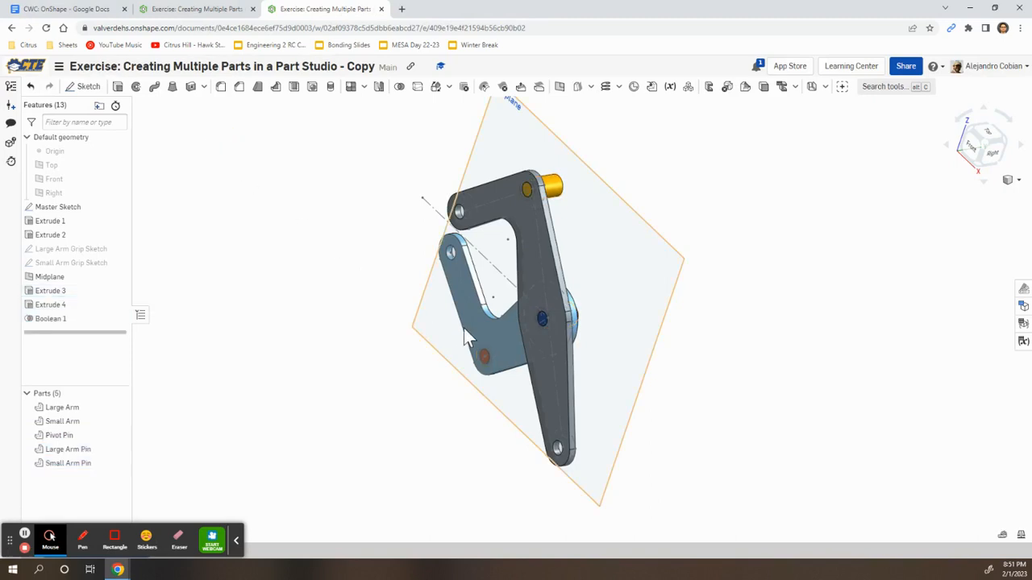
Hide the Large Arm and Small Arm and orbit to view the pins
{"action": "left_click", "coordinate": [118, 407]}
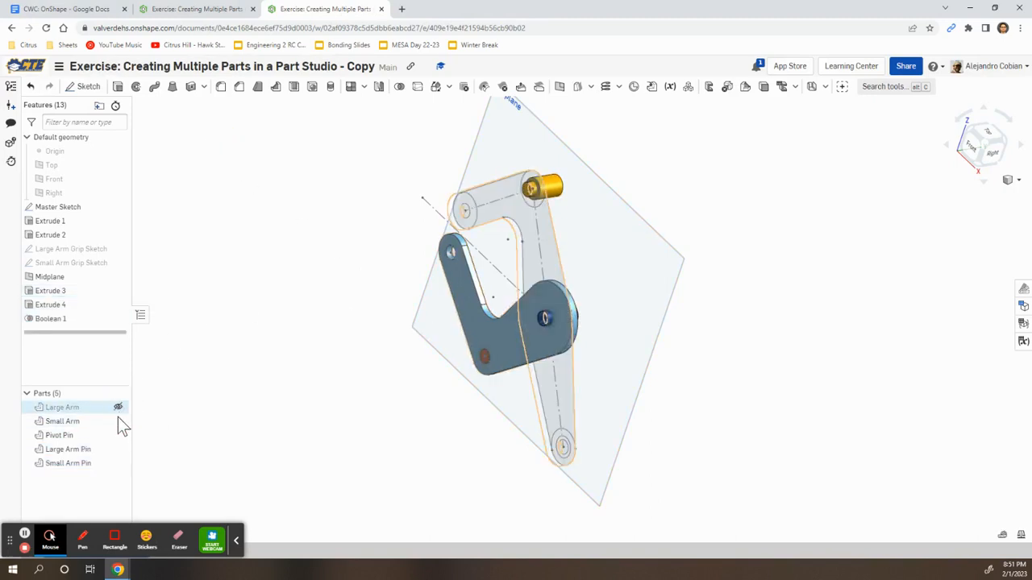
{"action": "left_click", "coordinate": [118, 421]}
{"action": "right_click_drag", "start_coordinate": [557, 320], "coordinate": [487, 338]}
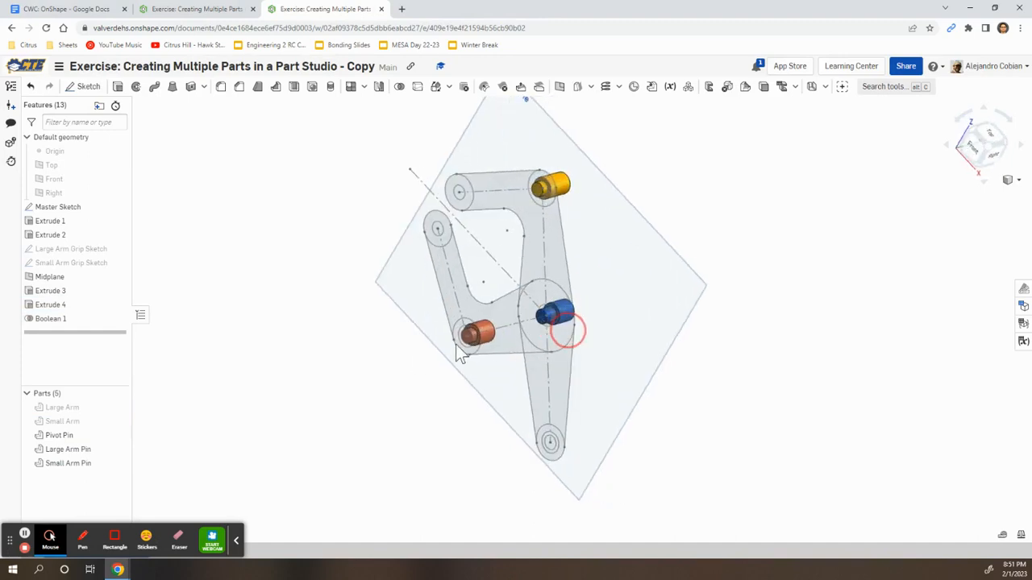
{"action": "right_click_drag", "start_coordinate": [386, 363], "coordinate": [337, 347]}
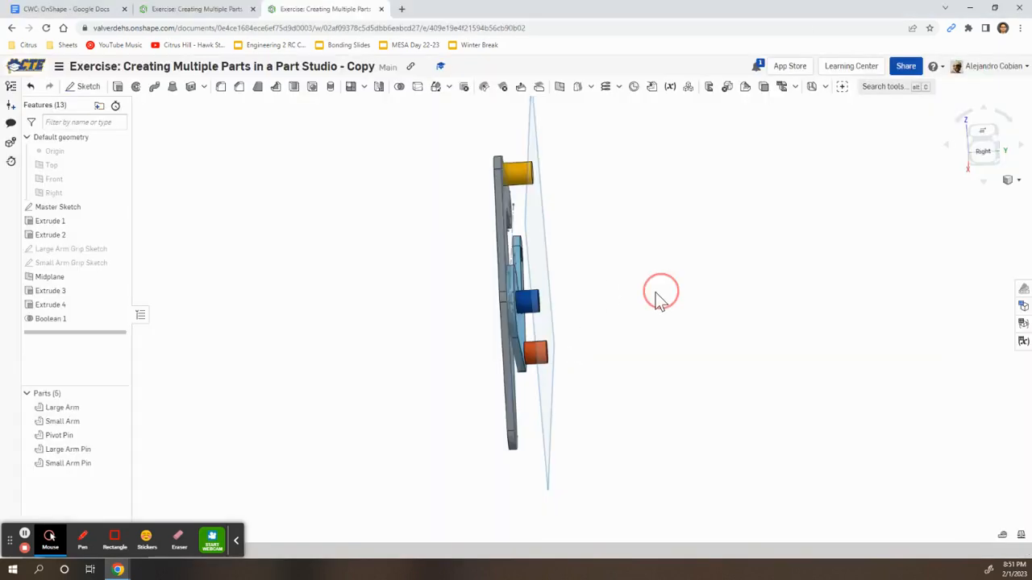
Switch to the back view, then hide the Large Arm, Small Arm and Master Sketch
{"action": "right_click_drag", "start_coordinate": [661, 298], "coordinate": [605, 309]}
{"action": "left_click", "coordinate": [994, 152]}
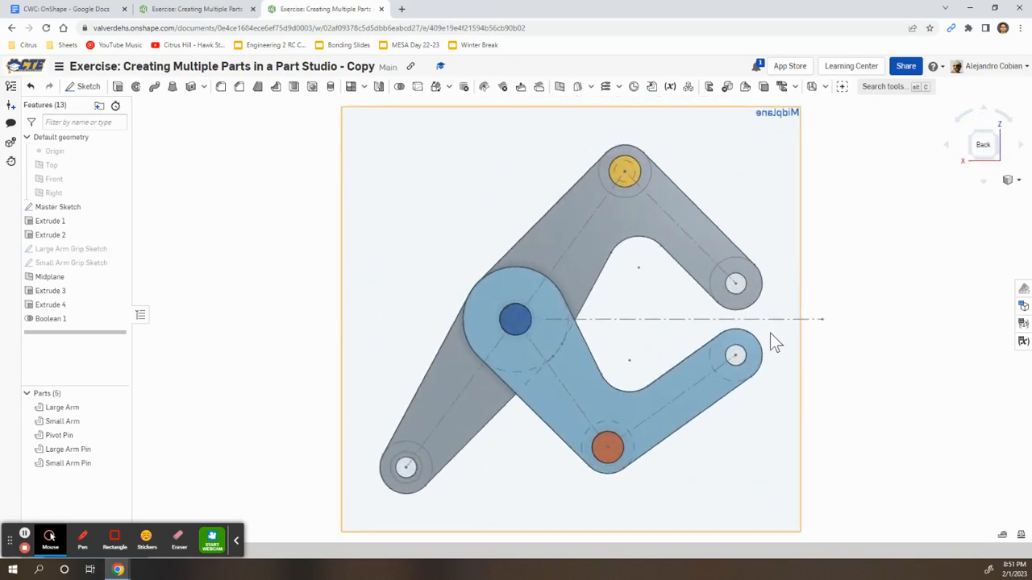
{"action": "scroll", "coordinate": [770, 339], "scroll_direction": "up", "scroll_amount": 2}
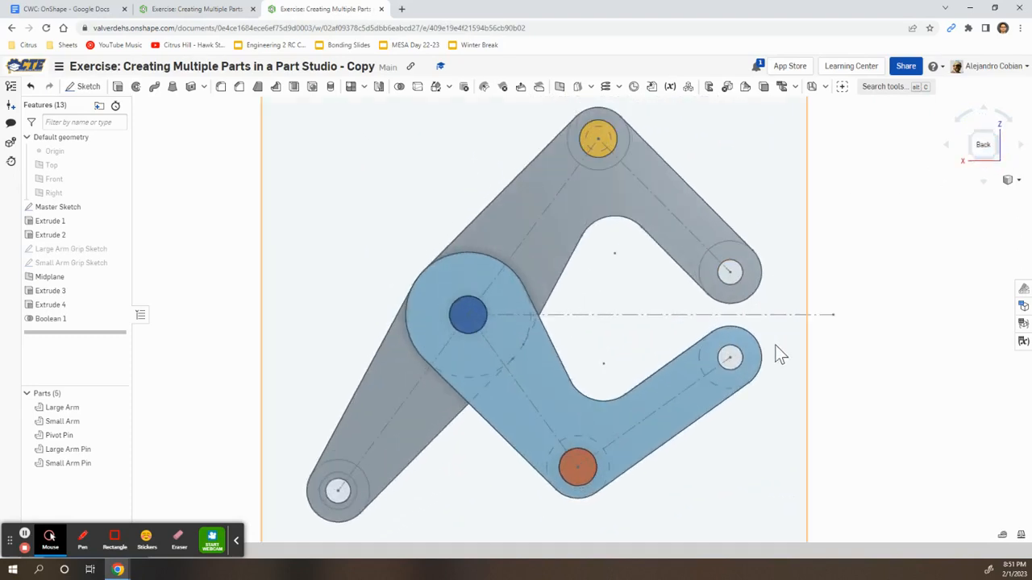
{"action": "left_click", "coordinate": [119, 408]}
{"action": "left_click", "coordinate": [119, 421]}
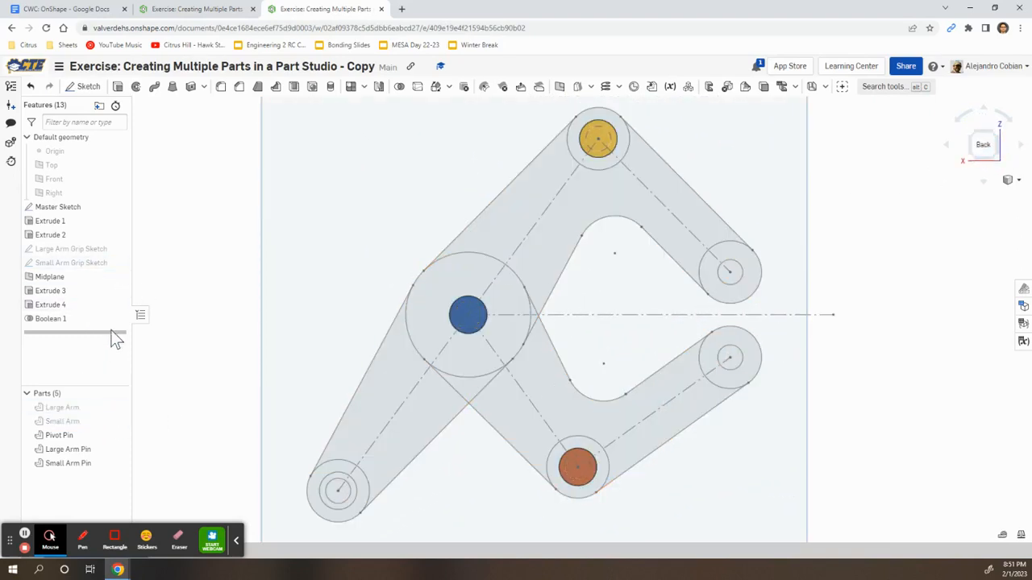
{"action": "left_click", "coordinate": [119, 207]}
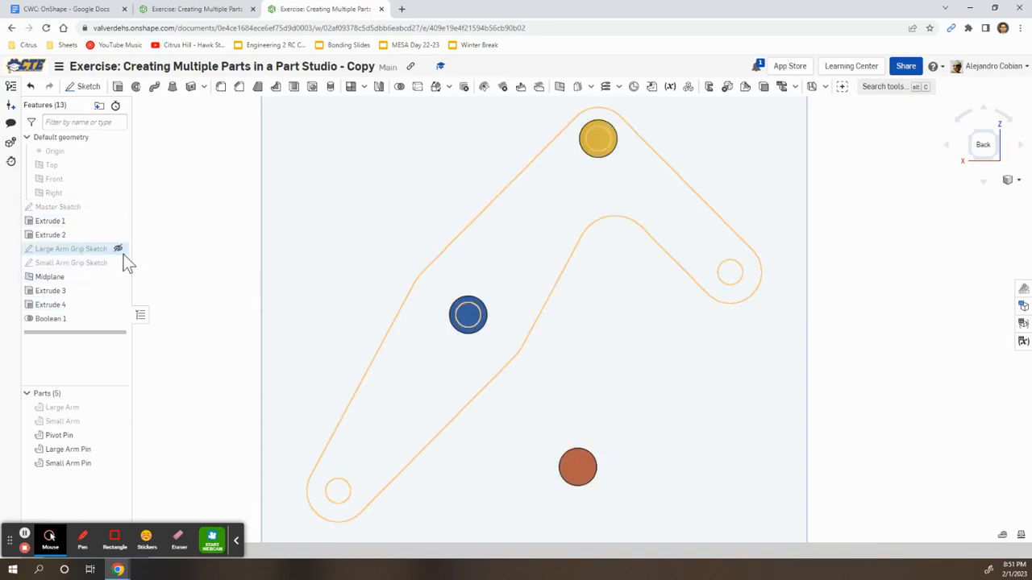
Show both grip sketches and start an extrude of the three large and three small grip regions
{"action": "left_click", "coordinate": [119, 249]}
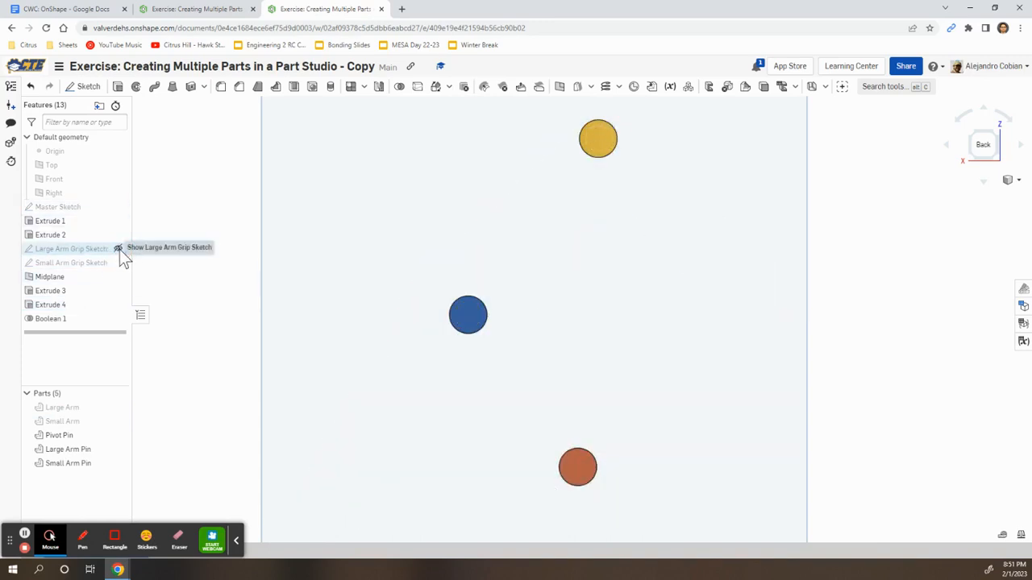
{"action": "left_click", "coordinate": [118, 263]}
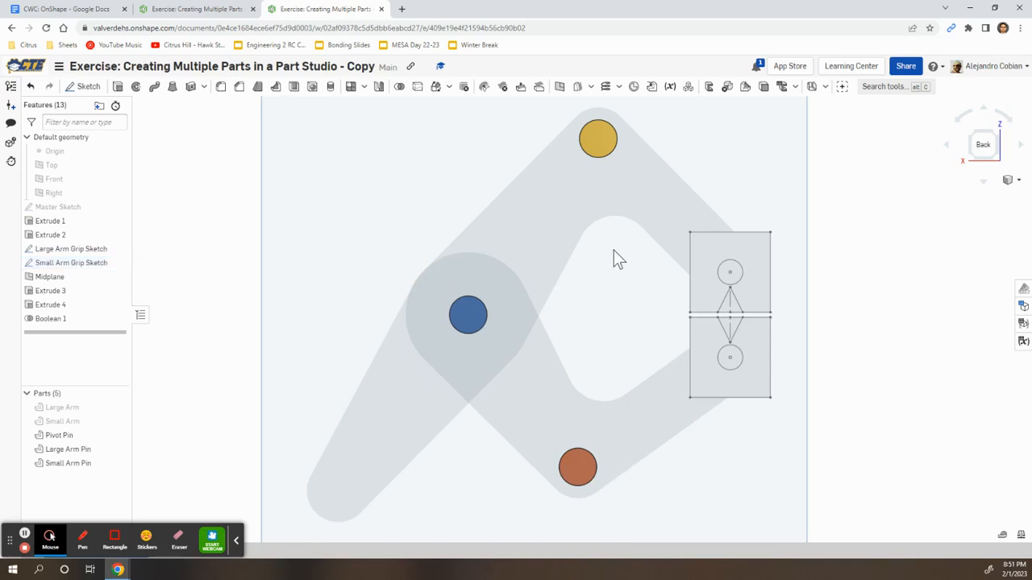
{"action": "left_click", "coordinate": [118, 87]}
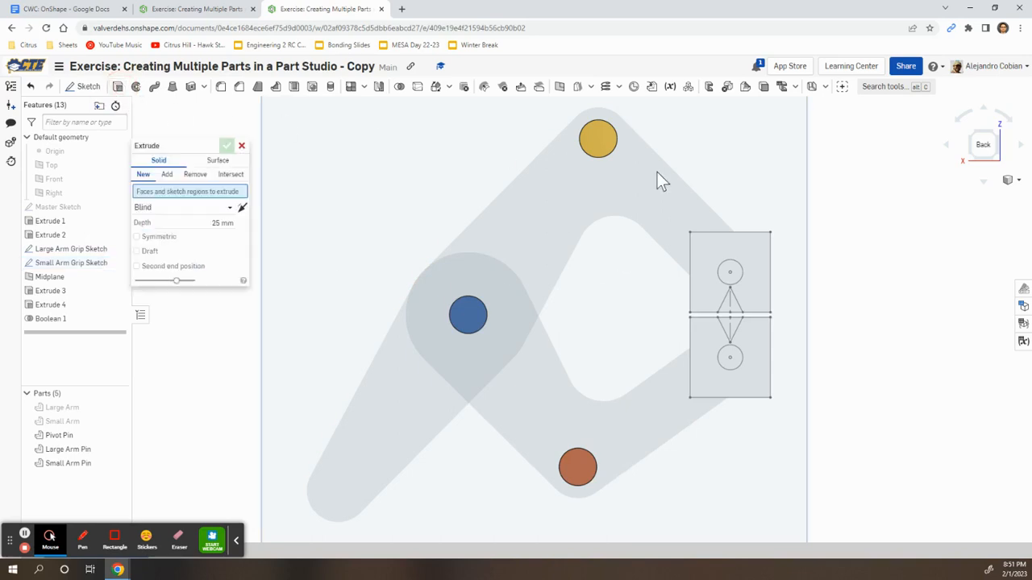
{"action": "left_click", "coordinate": [759, 245]}
{"action": "left_click", "coordinate": [723, 251]}
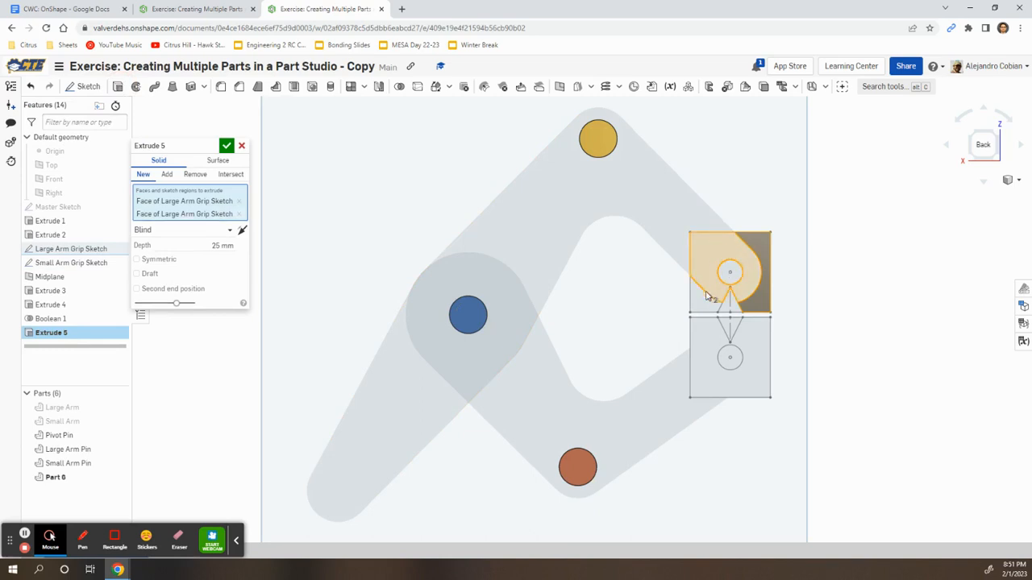
{"action": "left_click", "coordinate": [701, 308]}
{"action": "left_click", "coordinate": [709, 346]}
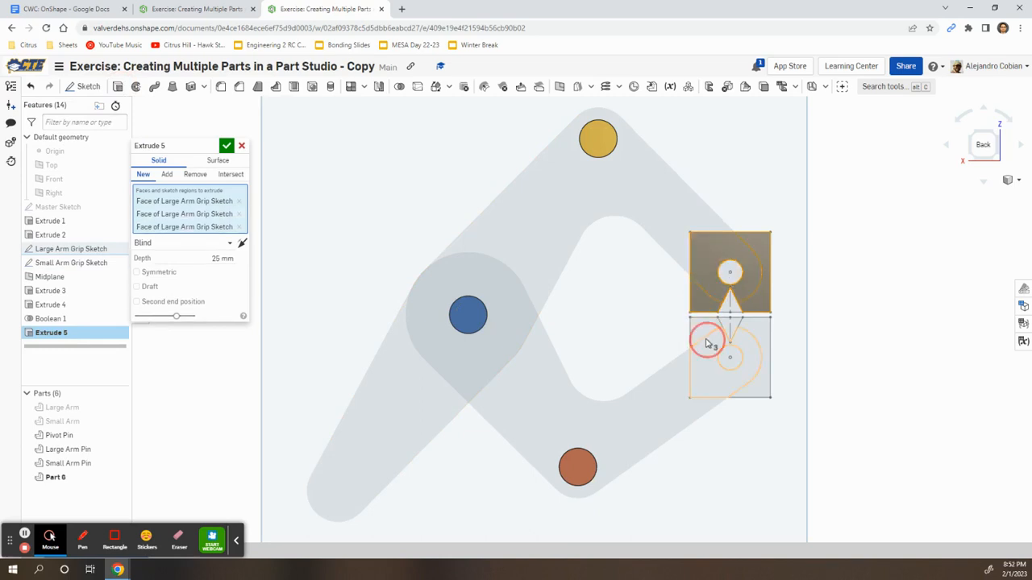
{"action": "left_click", "coordinate": [717, 329]}
{"action": "left_click", "coordinate": [764, 329]}
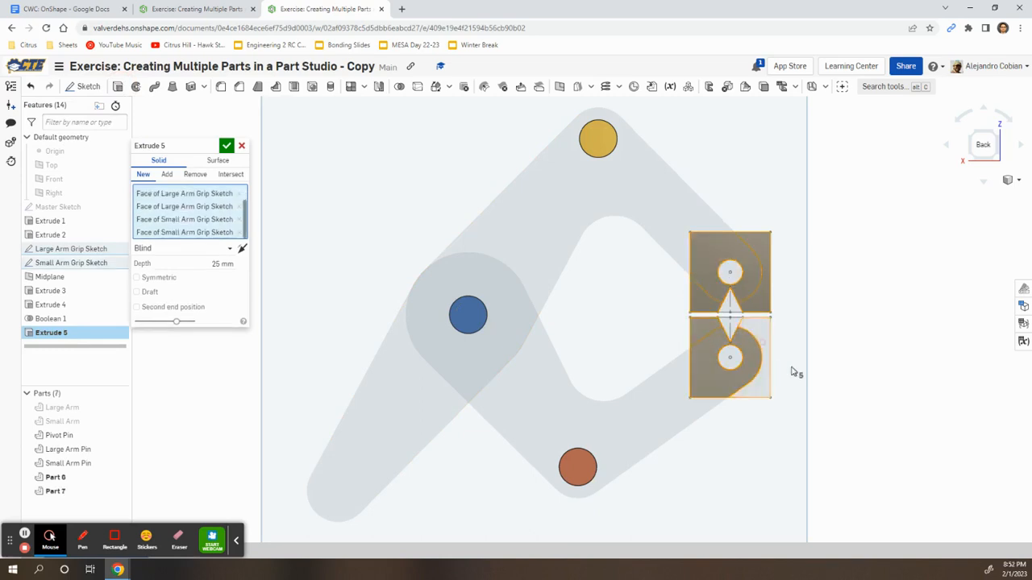
End the grip extrude Up to face at the Midplane, accept it, and view the tutorial
{"action": "right_click_drag", "start_coordinate": [822, 358], "coordinate": [901, 362]}
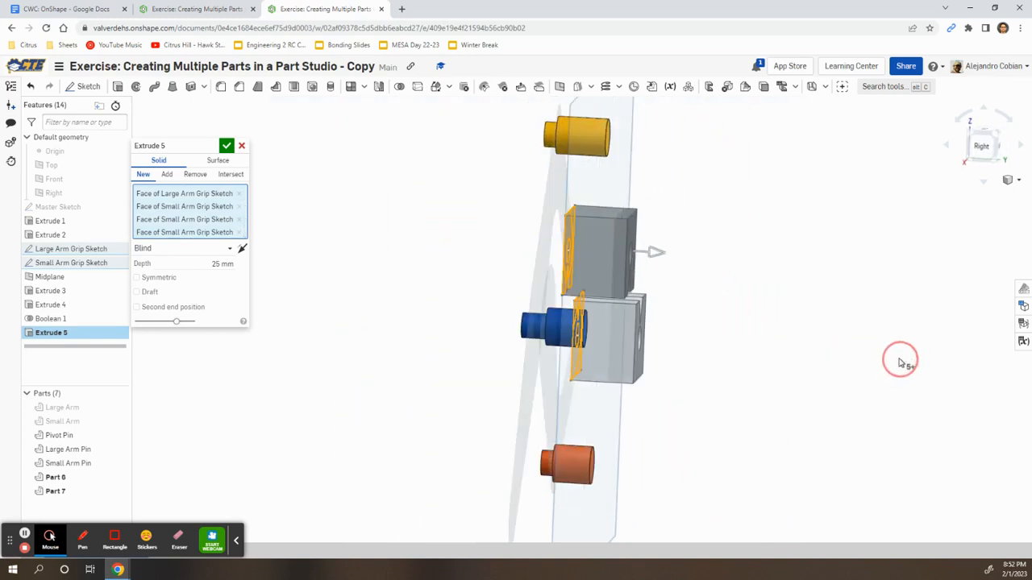
{"action": "left_click", "coordinate": [193, 250]}
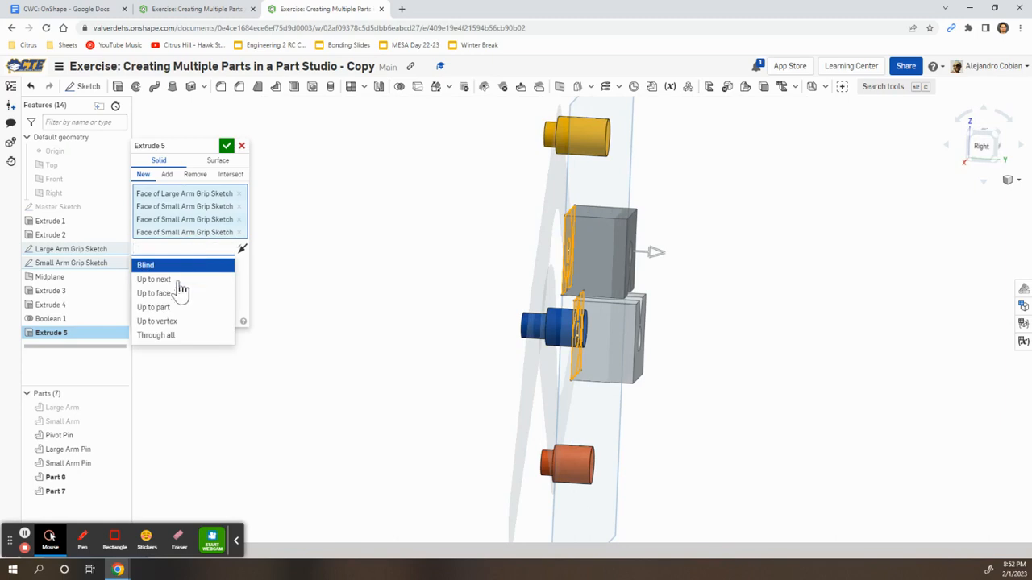
{"action": "left_click", "coordinate": [171, 294]}
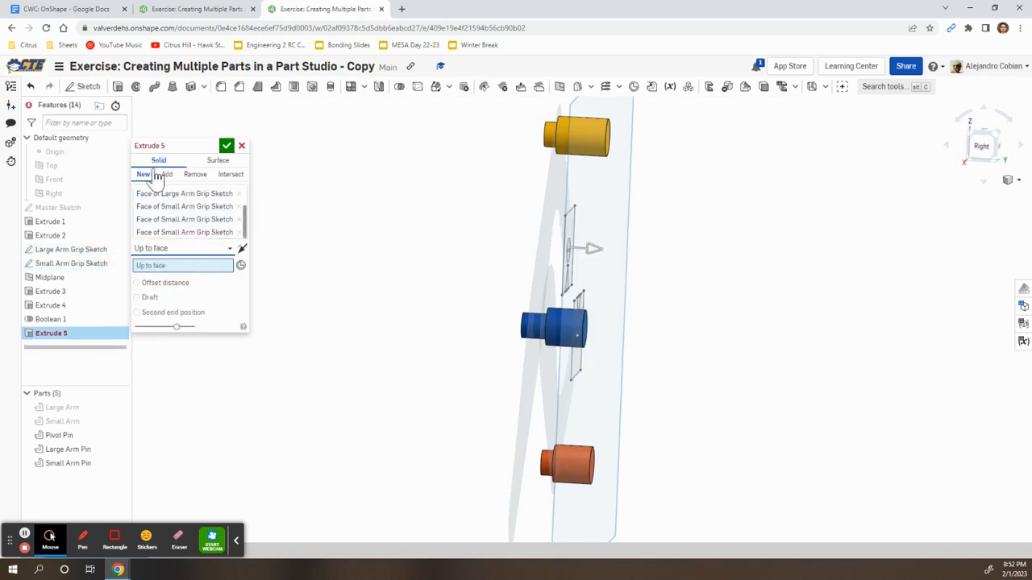
{"action": "right_click_drag", "start_coordinate": [364, 244], "coordinate": [679, 190]}
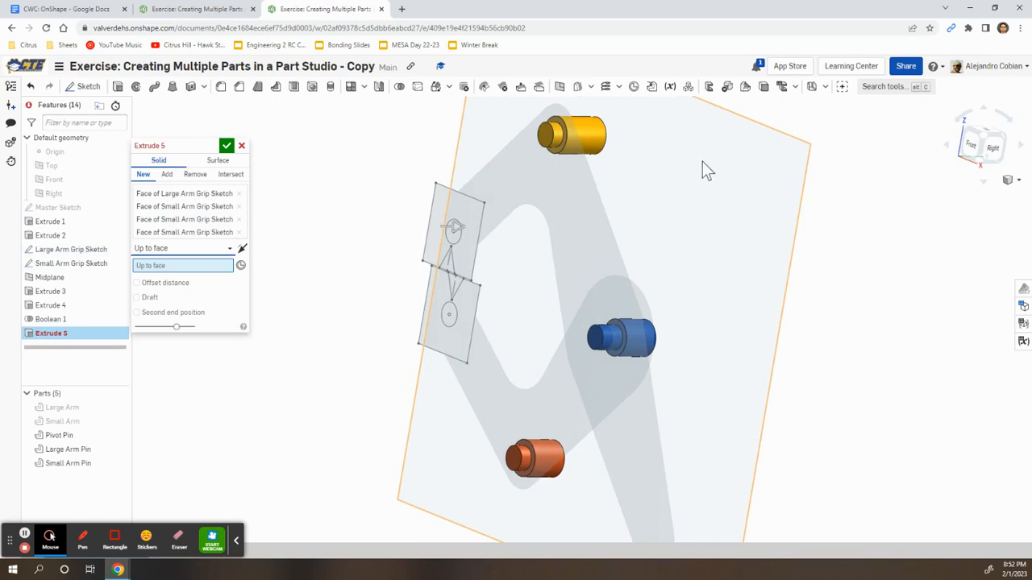
{"action": "left_click", "coordinate": [714, 195]}
{"action": "right_click_drag", "start_coordinate": [868, 230], "coordinate": [810, 226]}
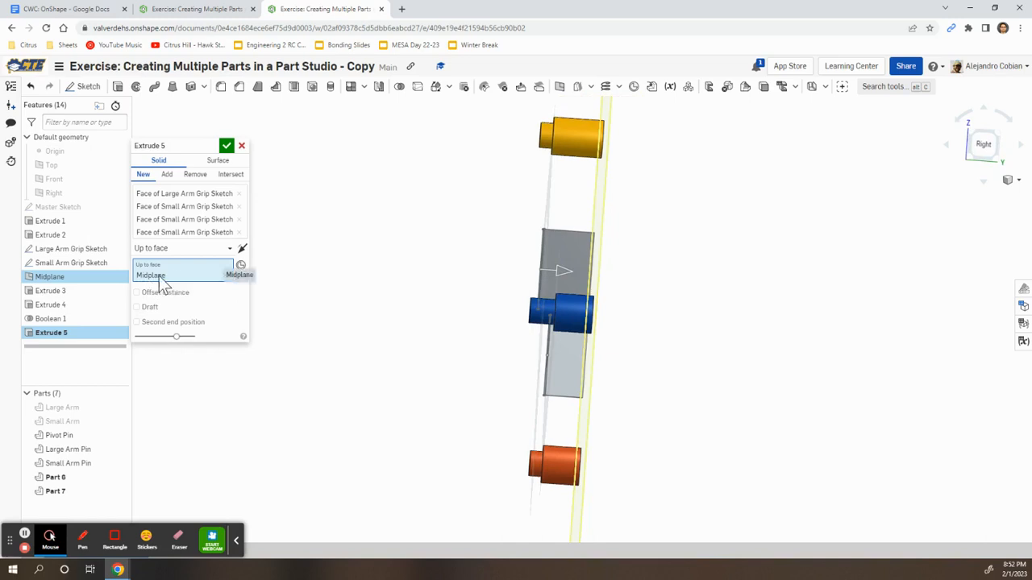
{"action": "left_click", "coordinate": [228, 146]}
{"action": "mouse_move", "coordinate": [419, 299]}
{"action": "right_mouse_down"}
{"action": "mouse_move", "coordinate": [408, 292]}
{"action": "mouse_move", "coordinate": [418, 313]}
{"action": "right_mouse_up"}
{"action": "key", "text": "alt+Tab"}
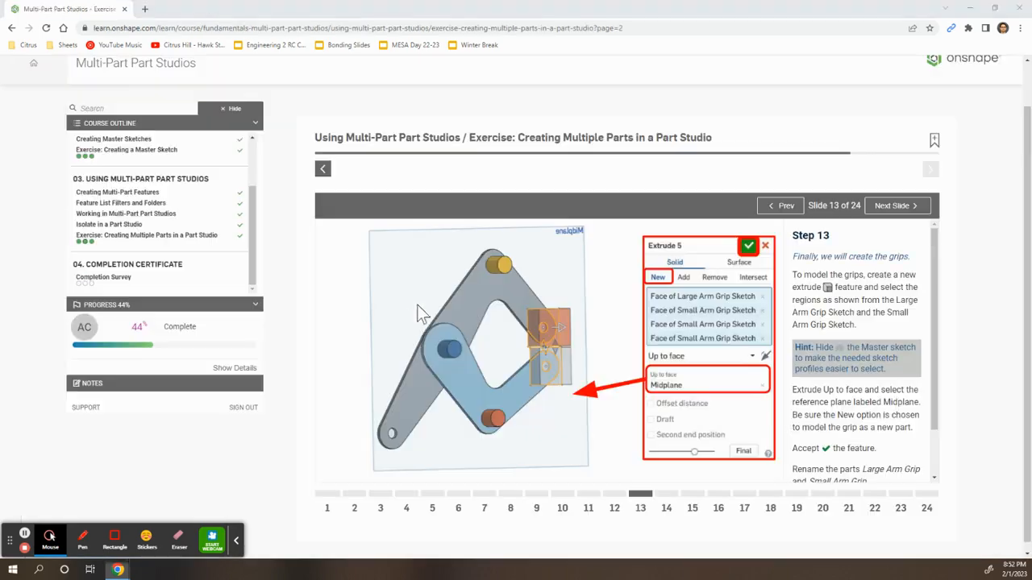
Rename Part 6 to 'Large Arm Grip'
{"action": "key", "text": "alt+Tab"}
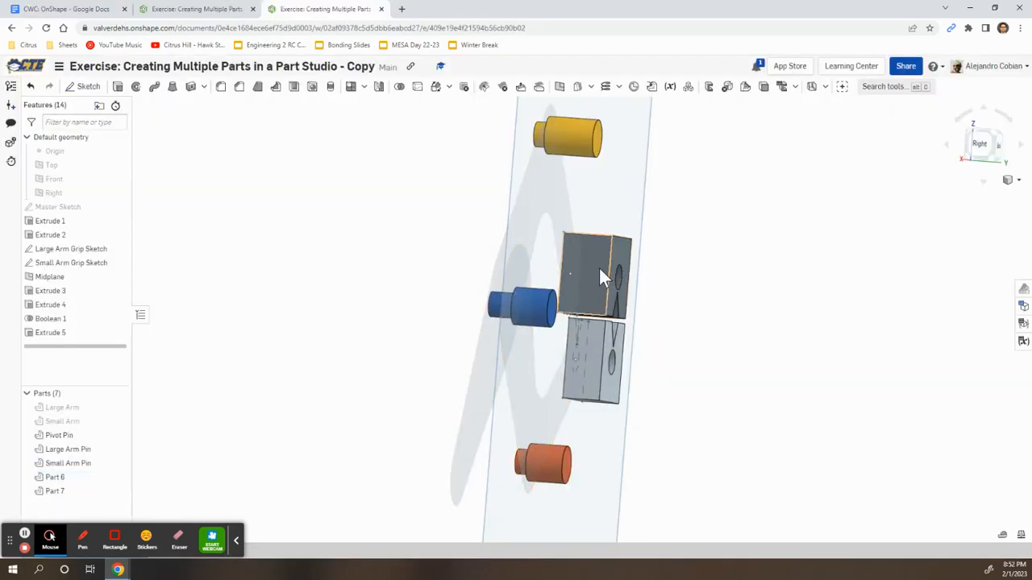
{"action": "right_click", "coordinate": [97, 482]}
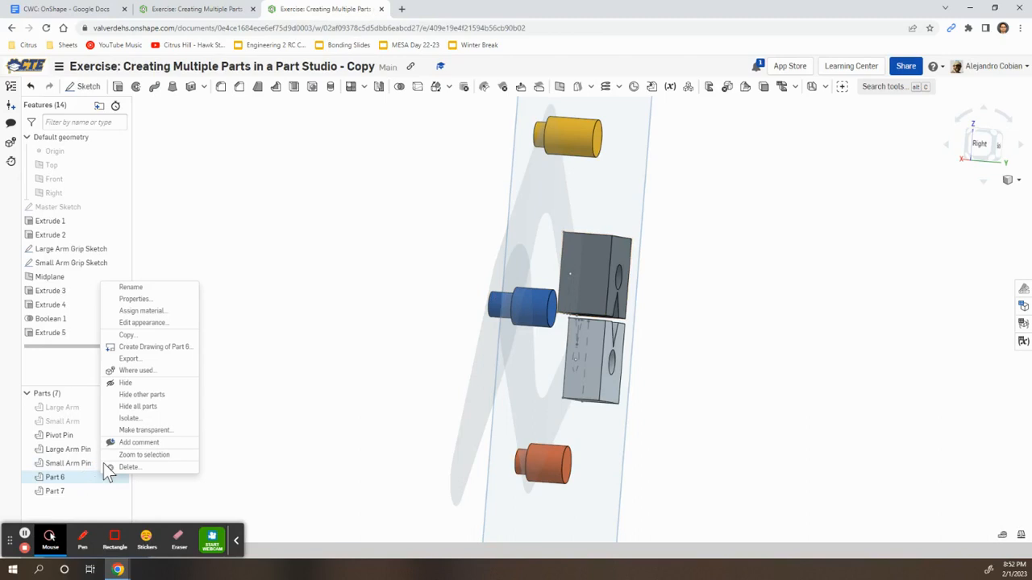
{"action": "left_click", "coordinate": [150, 287]}
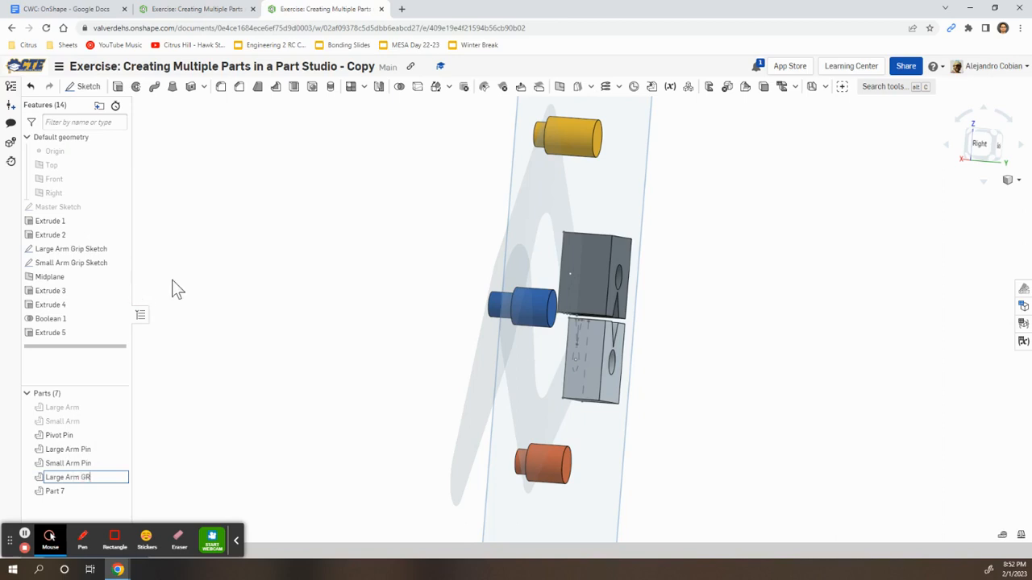
{"action": "scroll", "coordinate": [172, 280], "scroll_direction": "down", "scroll_amount": 1}
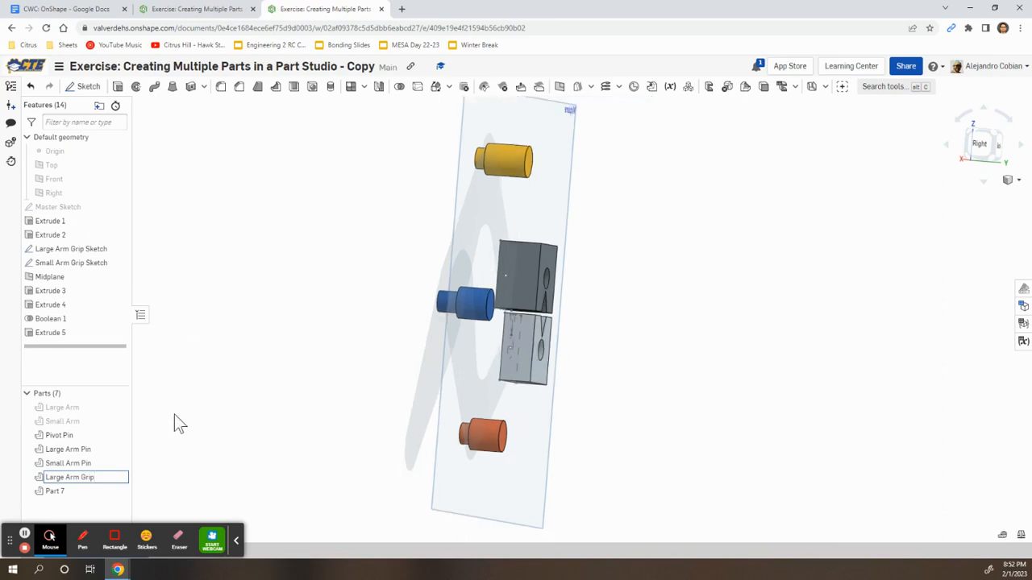
Rename Part 7 to 'Small Arm Grip' and return to the course slide
{"action": "right_click", "coordinate": [60, 491]}
{"action": "left_click", "coordinate": [120, 300]}
{"action": "type", "text": "Small Arm"}
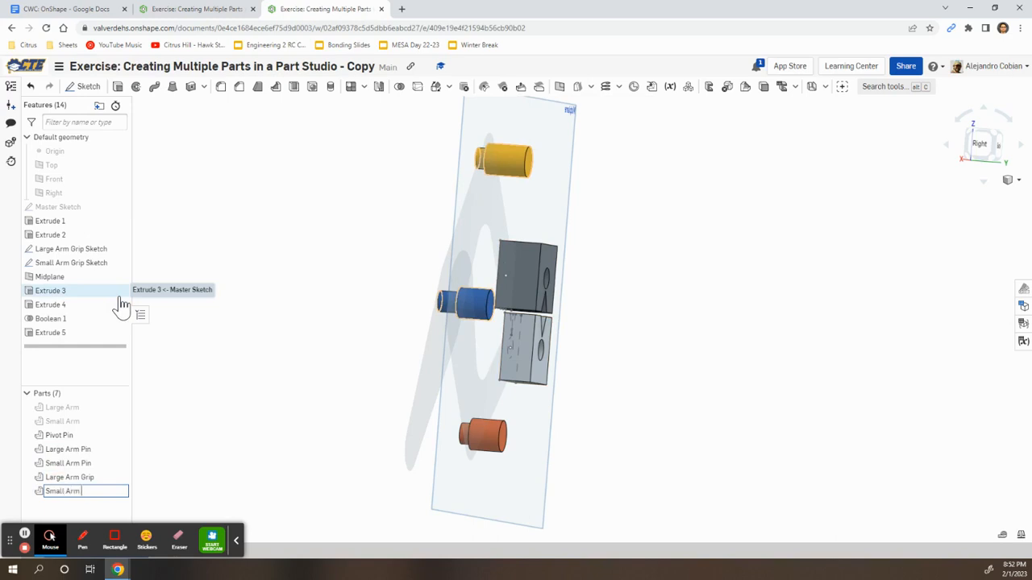
{"action": "key", "text": "Return"}
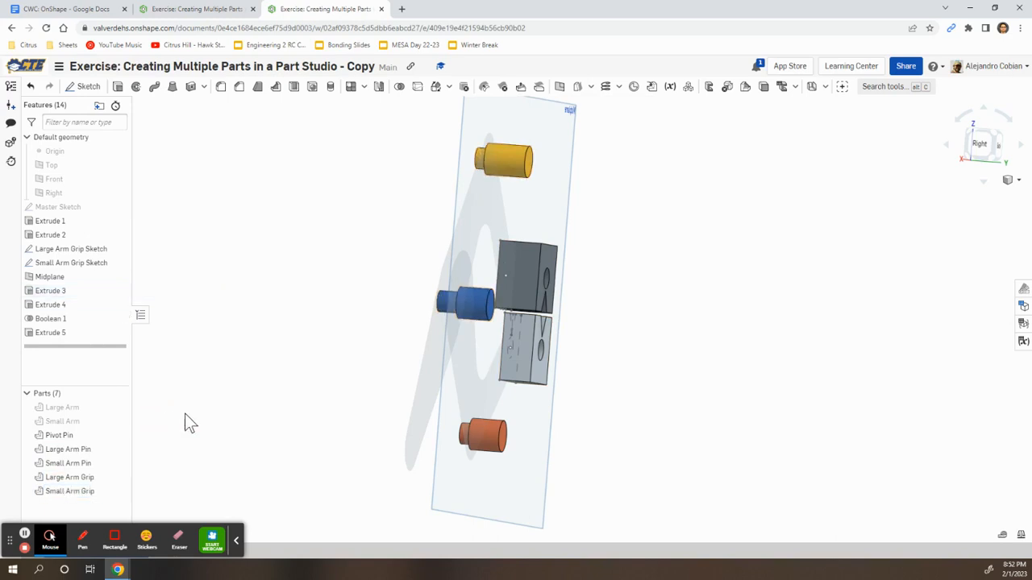
{"action": "right_click_drag", "start_coordinate": [290, 404], "coordinate": [417, 241]}
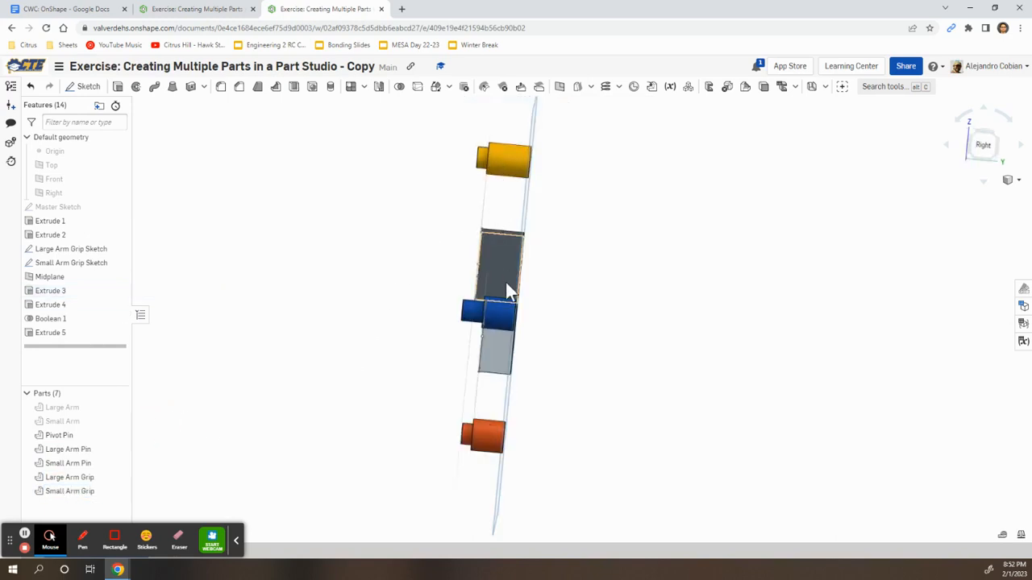
{"action": "right_click_drag", "start_coordinate": [576, 237], "coordinate": [560, 298]}
{"action": "key", "text": "alt+Tab"}
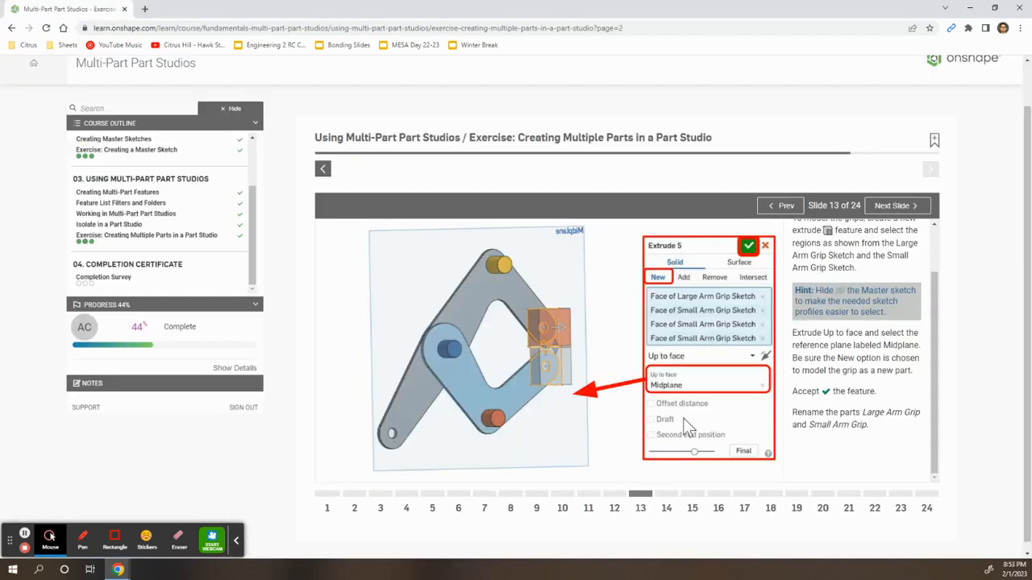
Show the Large Arm and Small Arm again and inspect the model
{"action": "key", "text": "alt+Tab"}
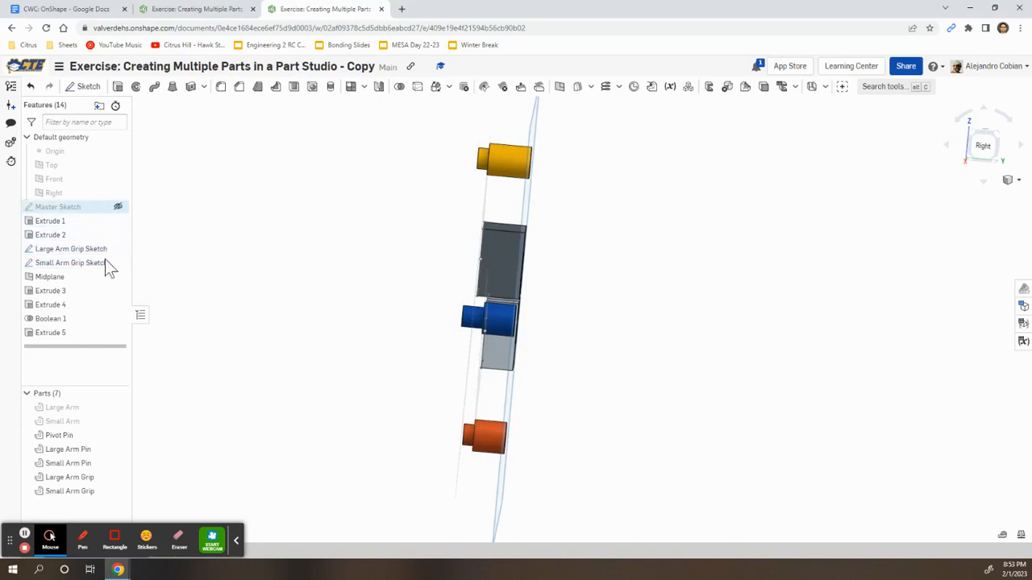
{"action": "left_click", "coordinate": [115, 407]}
{"action": "left_click", "coordinate": [117, 421]}
{"action": "right_click_drag", "start_coordinate": [239, 392], "coordinate": [333, 232]}
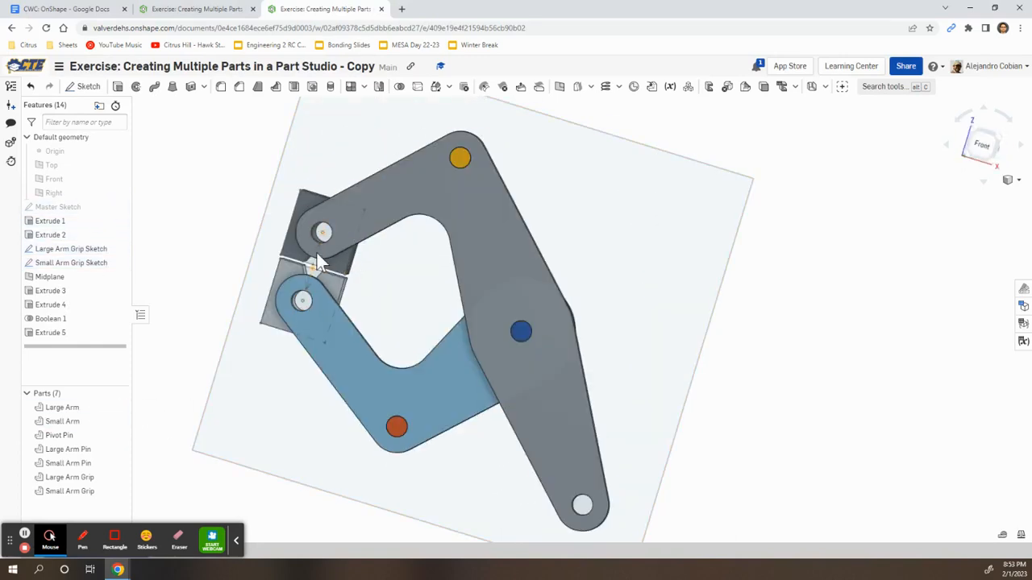
{"action": "right_click_drag", "start_coordinate": [650, 281], "coordinate": [562, 260]}
{"action": "key", "text": "alt+Tab"}
Advance the course to slide 14, then hide the Large Arm and Large Arm Grip
{"action": "left_click", "coordinate": [666, 492]}
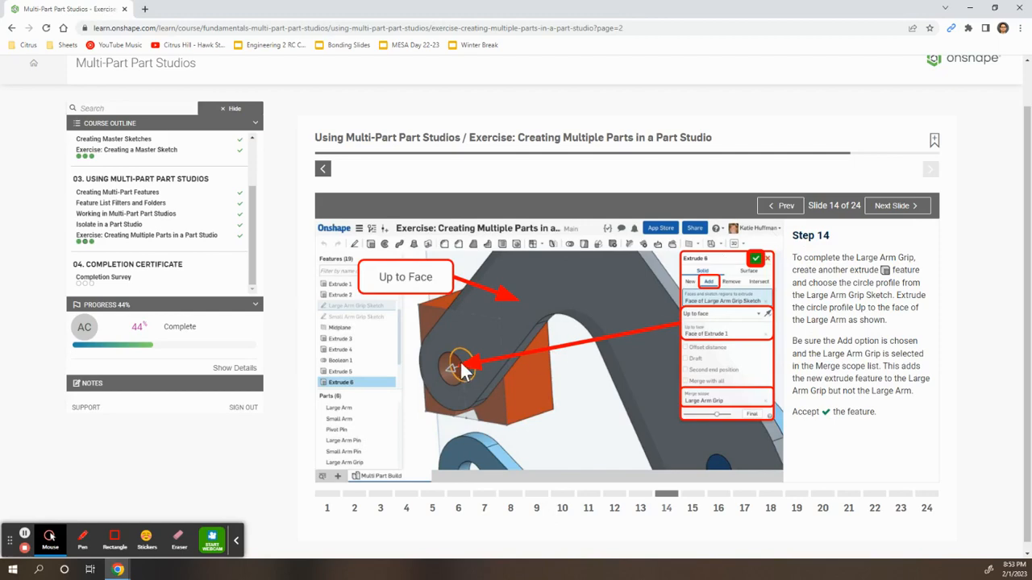
{"action": "key", "text": "alt+Tab"}
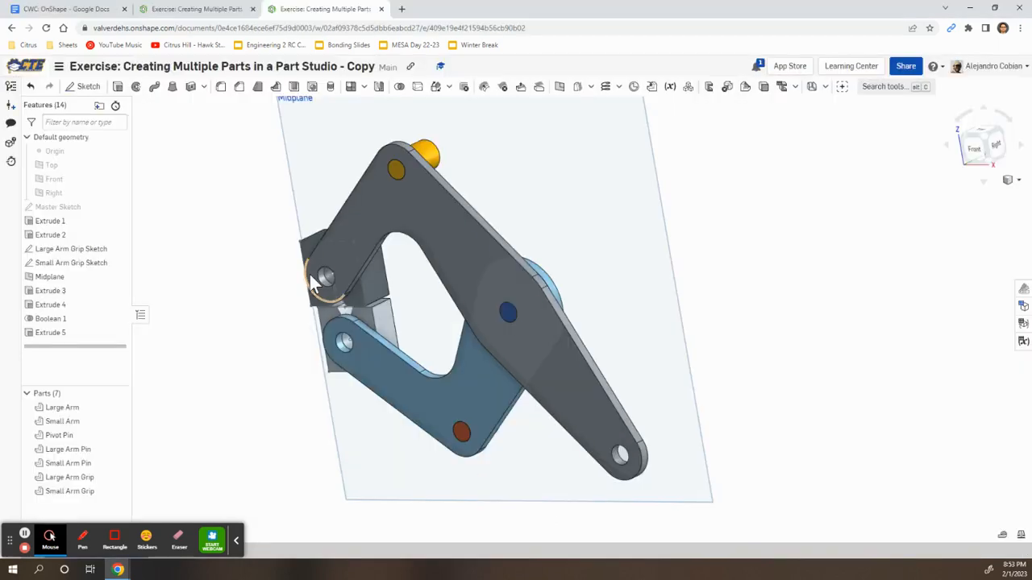
{"action": "left_click", "coordinate": [117, 407]}
{"action": "left_click", "coordinate": [118, 477]}
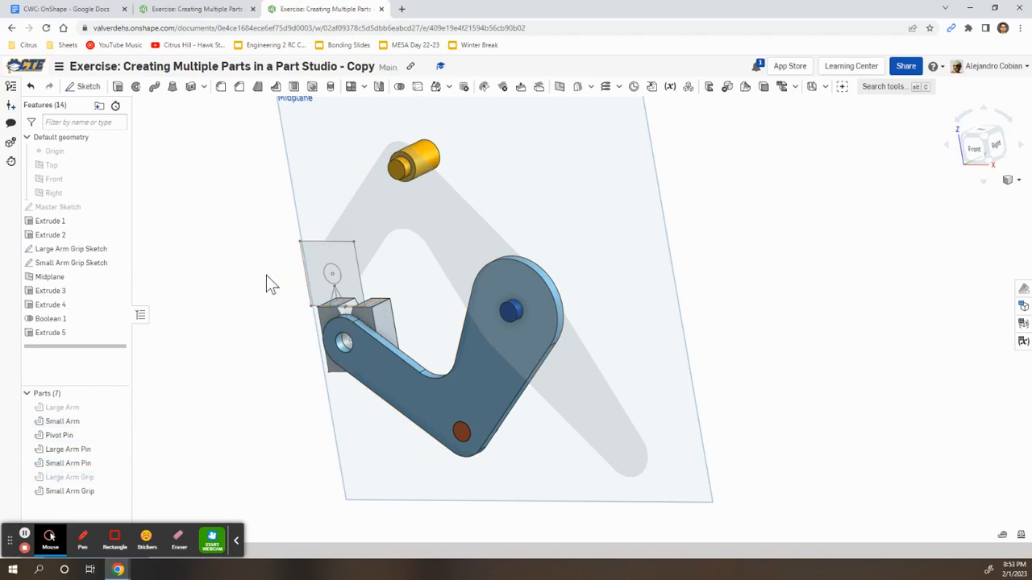
{"action": "scroll", "coordinate": [270, 282], "scroll_direction": "up", "scroll_amount": 3}
Extrude the large grip sketch circle Up to face, ending at the Large Arm's face
{"action": "left_click", "coordinate": [117, 86]}
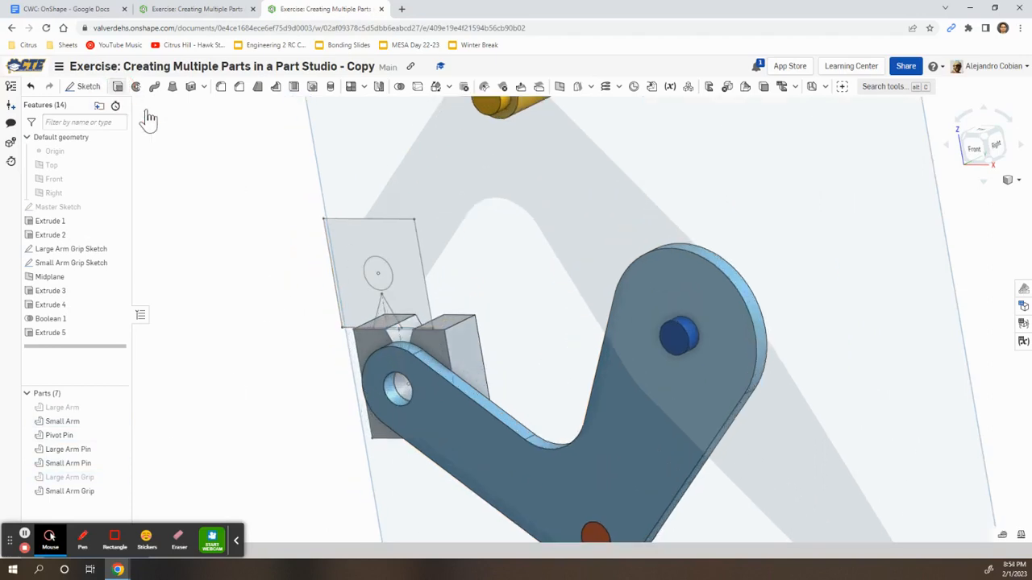
{"action": "left_click", "coordinate": [377, 268]}
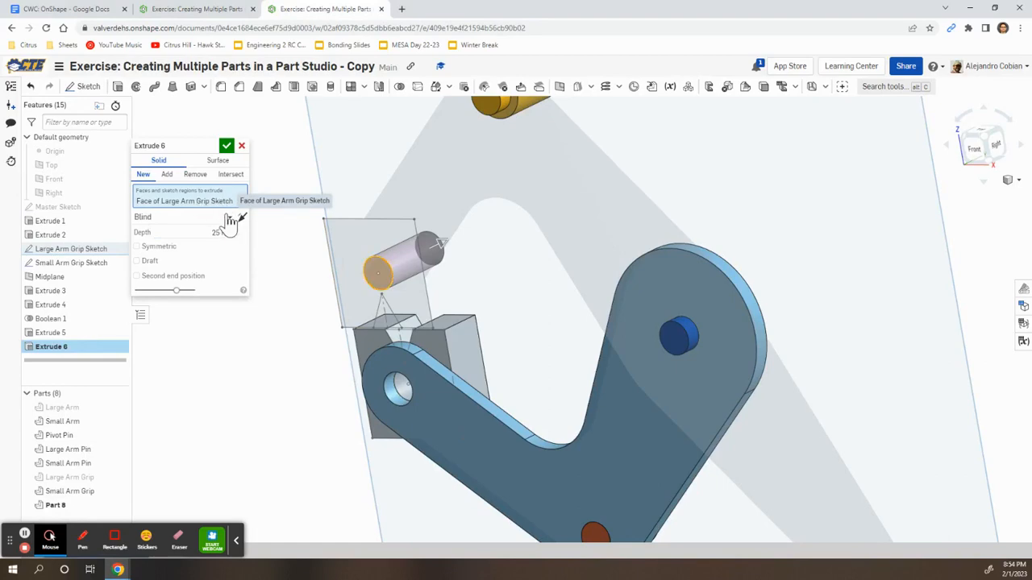
{"action": "key", "text": "ctrl+shift+Tab"}
{"action": "key", "text": "ctrl+Tab"}
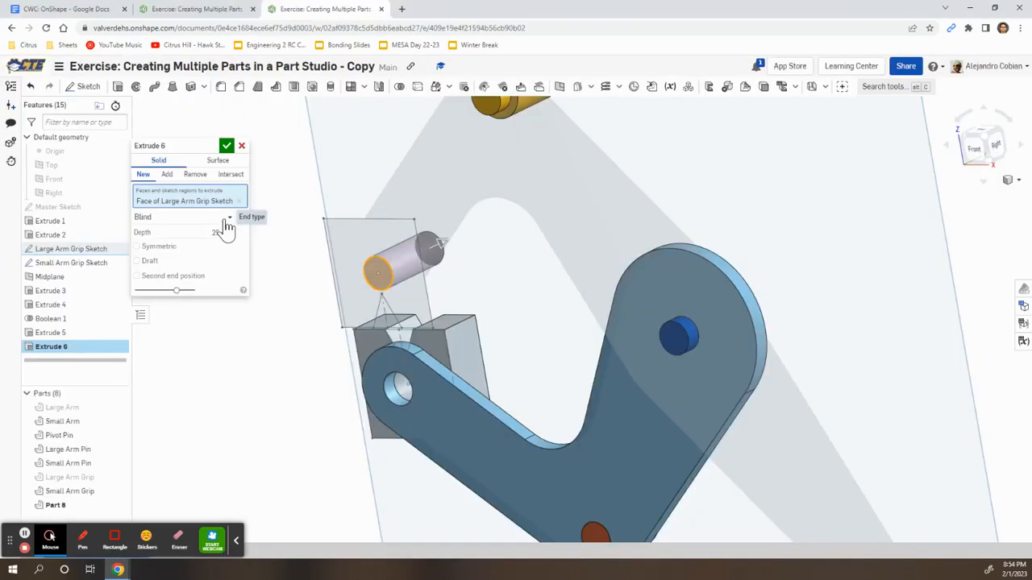
{"action": "left_click", "coordinate": [225, 219]}
{"action": "left_click", "coordinate": [183, 262]}
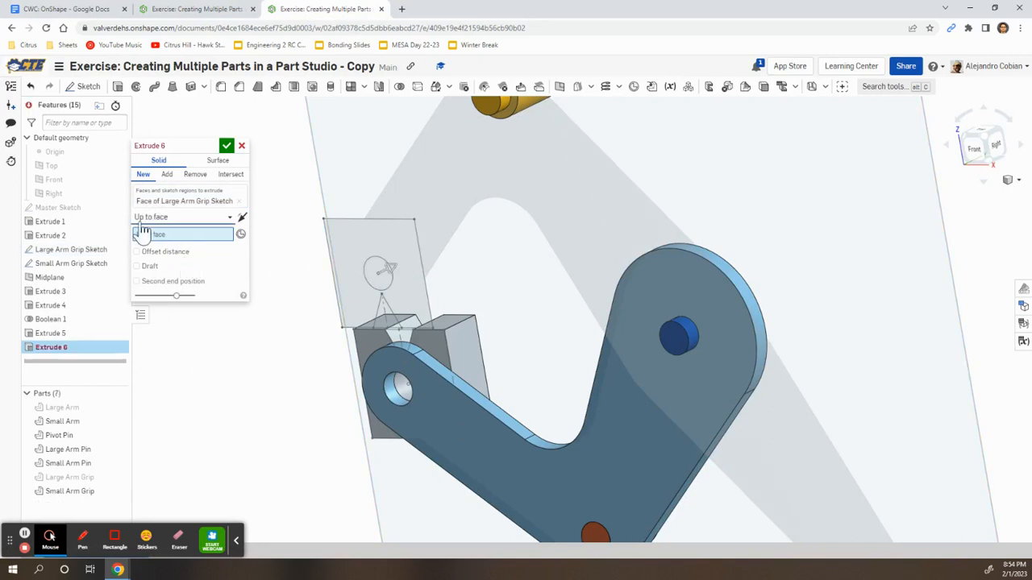
{"action": "left_click", "coordinate": [118, 407]}
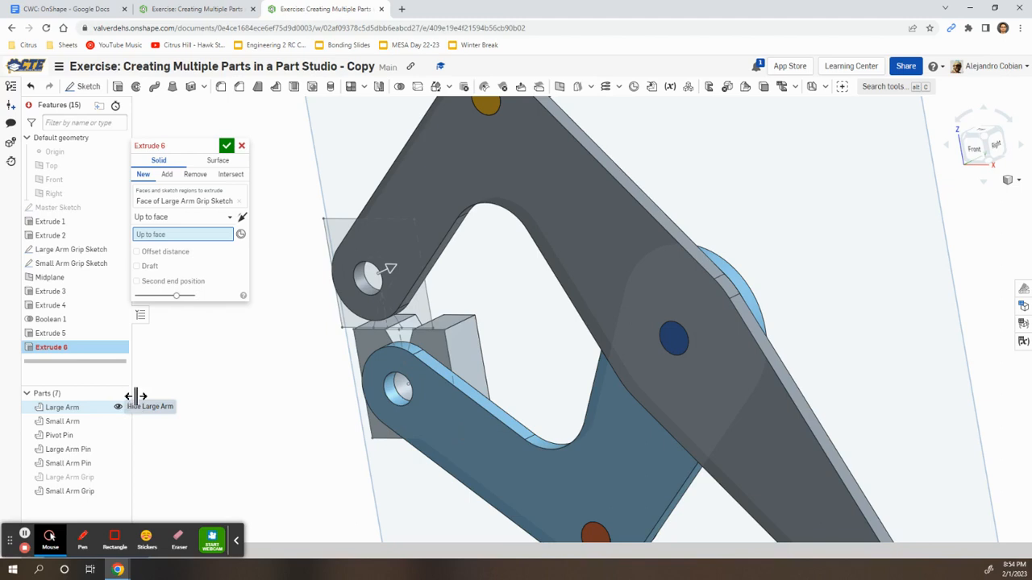
{"action": "left_click", "coordinate": [371, 230]}
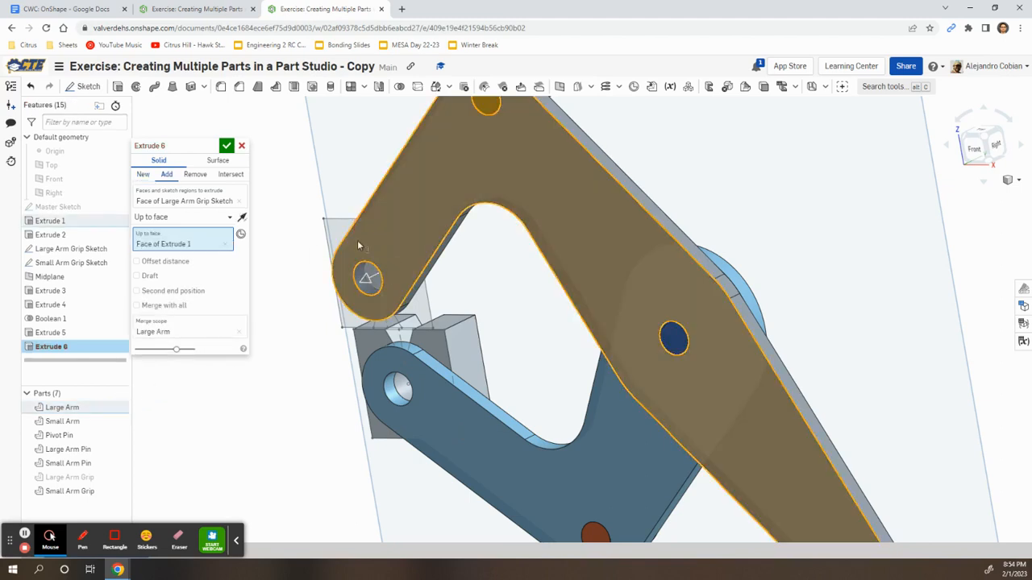
Add a second end position Up to face at the grip block's face, hiding the Midplane
{"action": "left_click", "coordinate": [159, 291]}
{"action": "right_click_drag", "start_coordinate": [511, 322], "coordinate": [330, 374]}
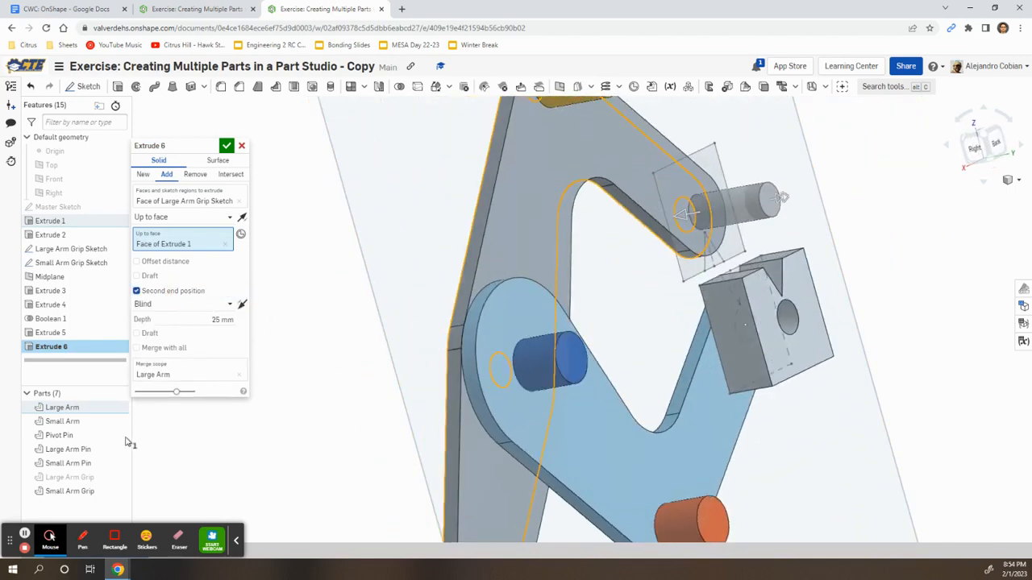
{"action": "left_click", "coordinate": [29, 277]}
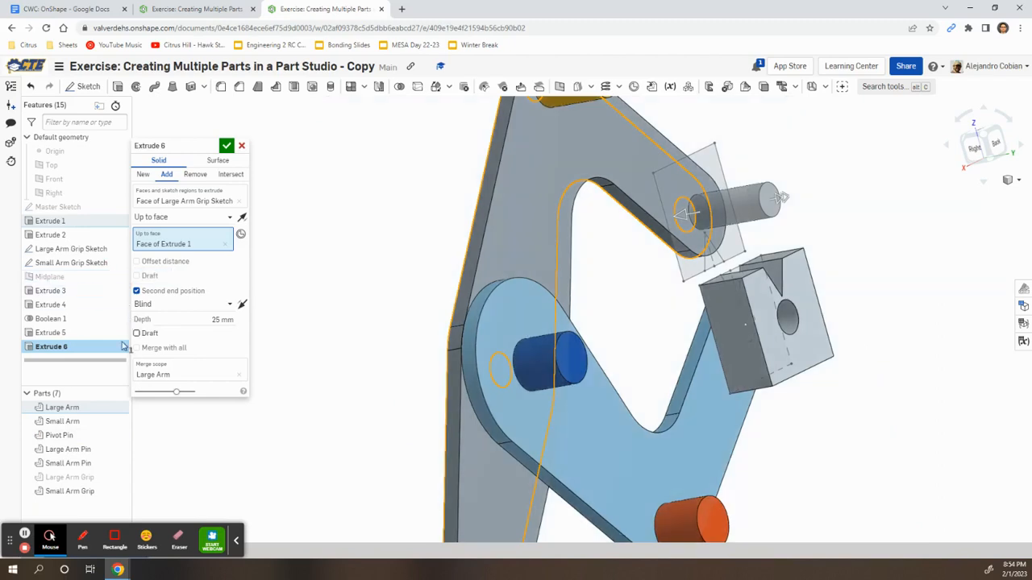
{"action": "left_click", "coordinate": [118, 478]}
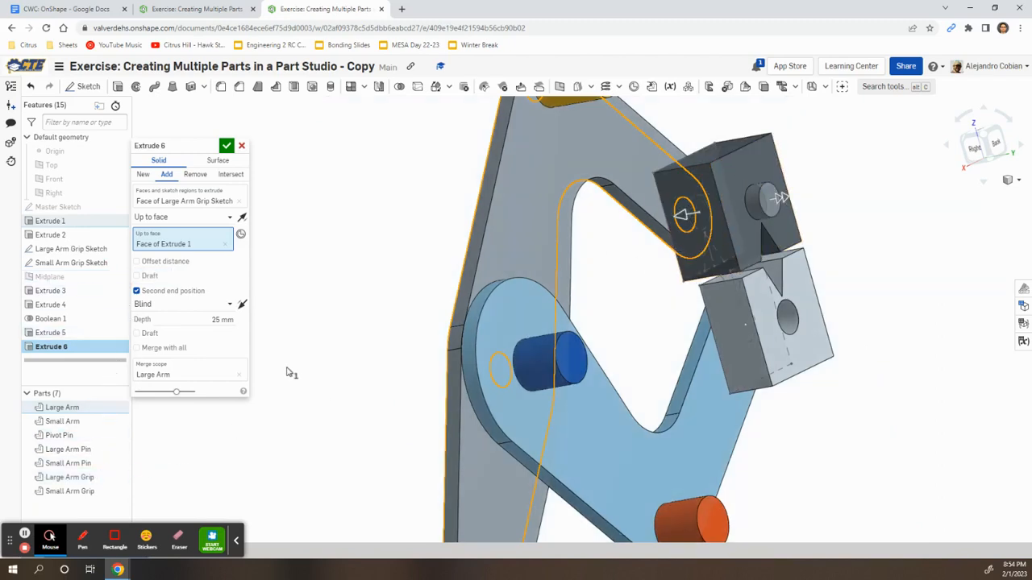
{"action": "left_click", "coordinate": [168, 304]}
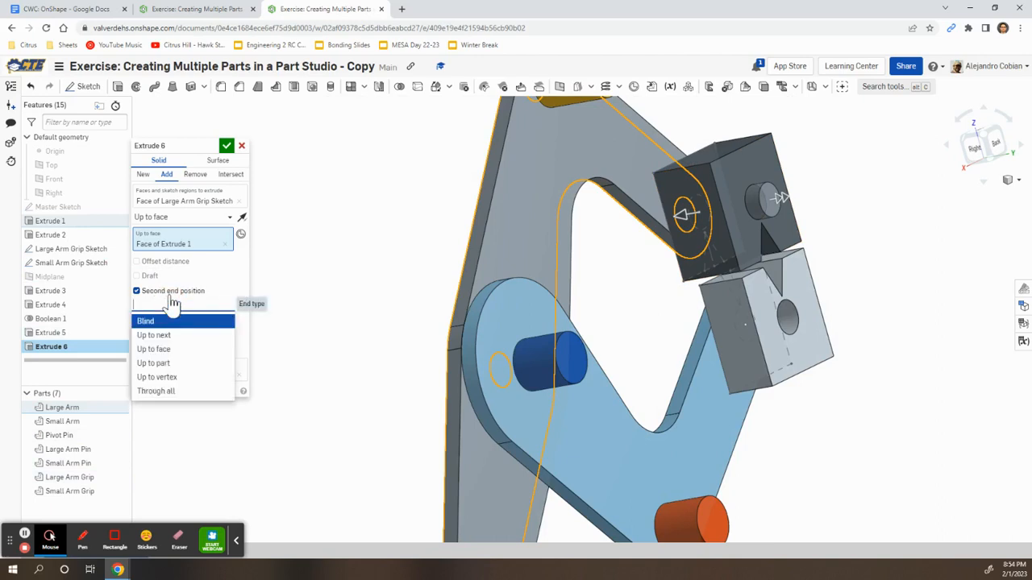
{"action": "left_click", "coordinate": [175, 349]}
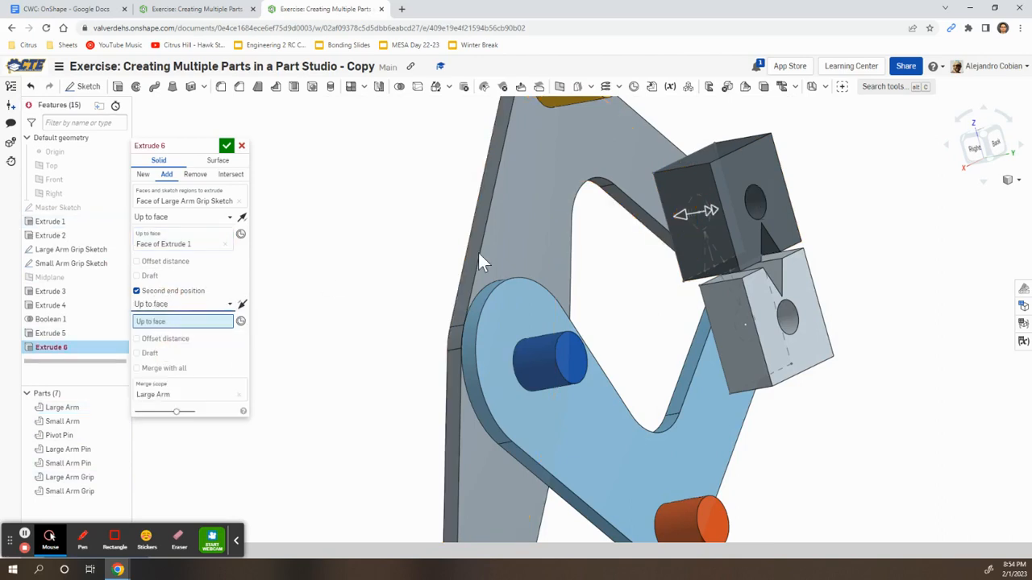
{"action": "left_click", "coordinate": [749, 169]}
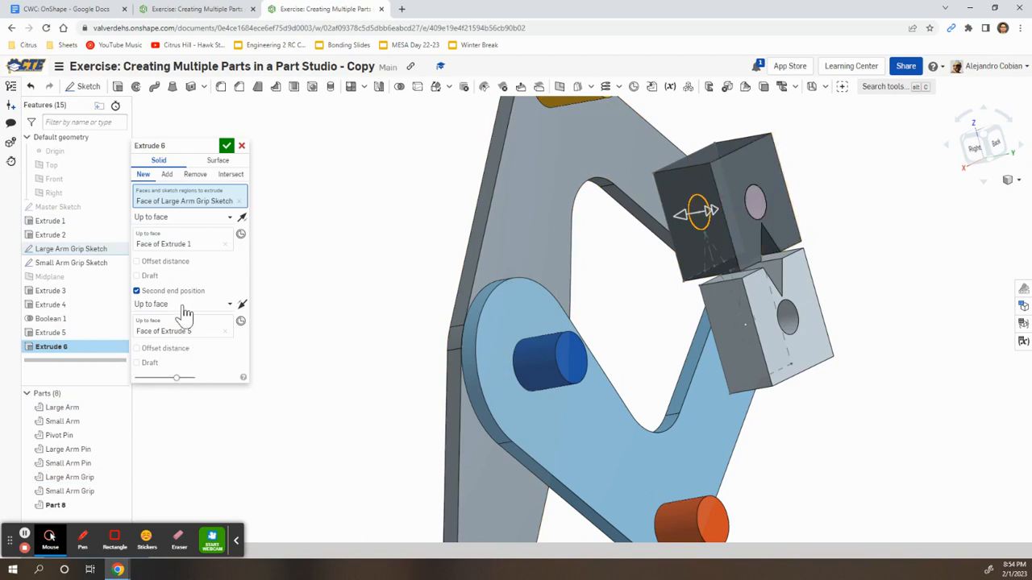
Set the extrude to Add, merge into Large Arm Grip, and confirm Extrude 6
{"action": "left_click", "coordinate": [167, 175]}
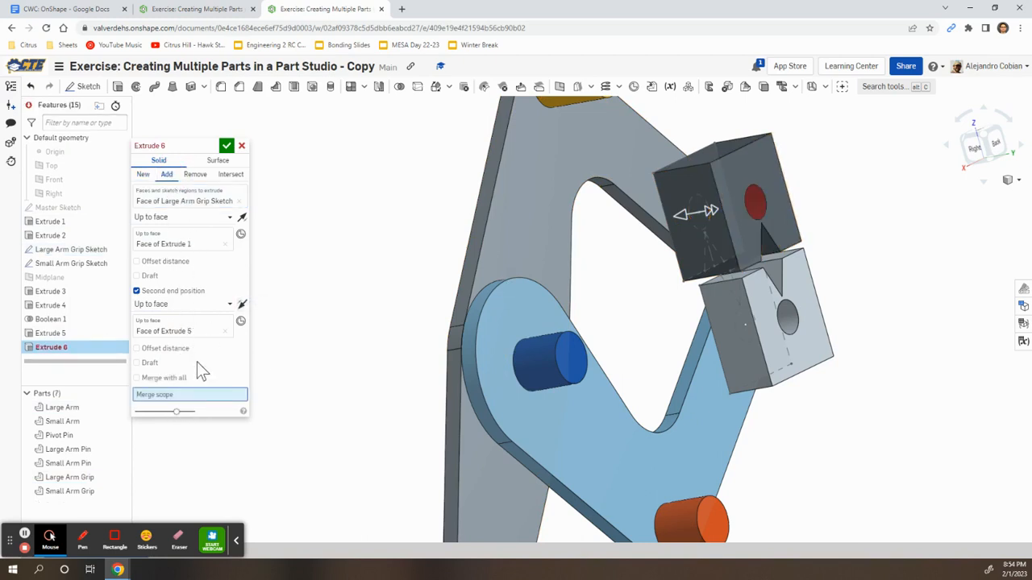
{"action": "left_click", "coordinate": [751, 164]}
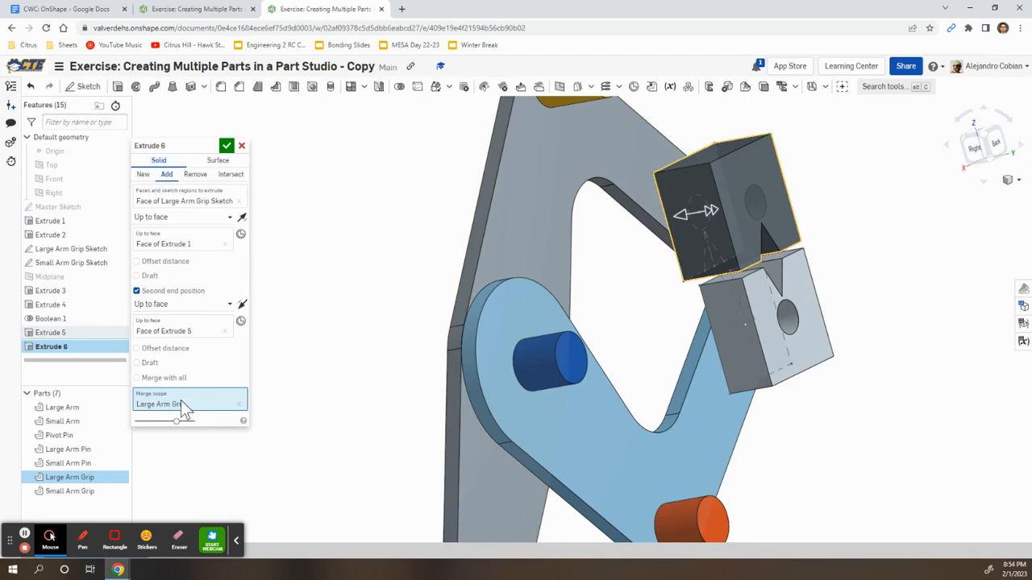
{"action": "right_click_drag", "start_coordinate": [316, 328], "coordinate": [394, 302]}
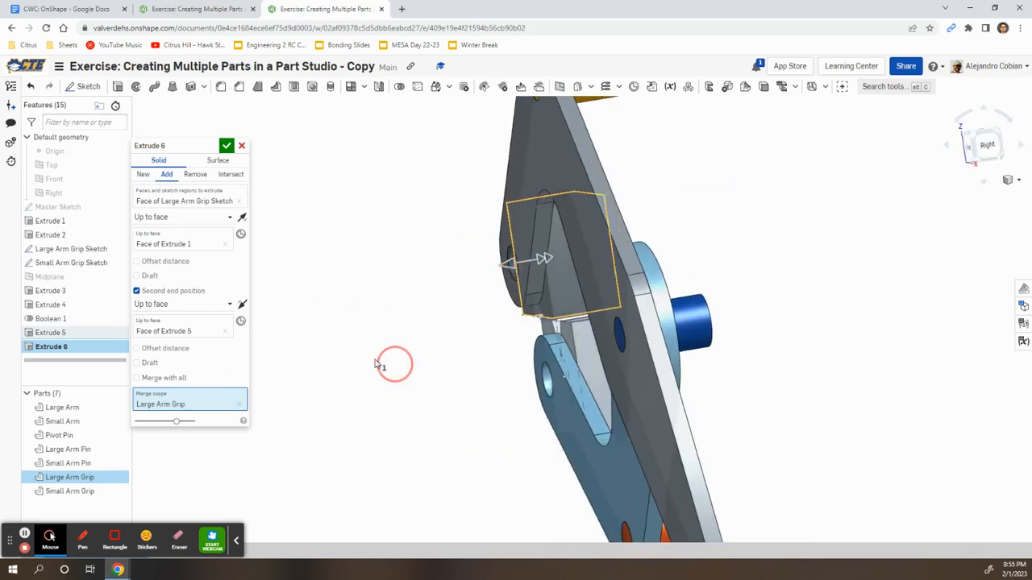
{"action": "right_click_drag", "start_coordinate": [392, 364], "coordinate": [341, 362]}
{"action": "left_click", "coordinate": [227, 147]}
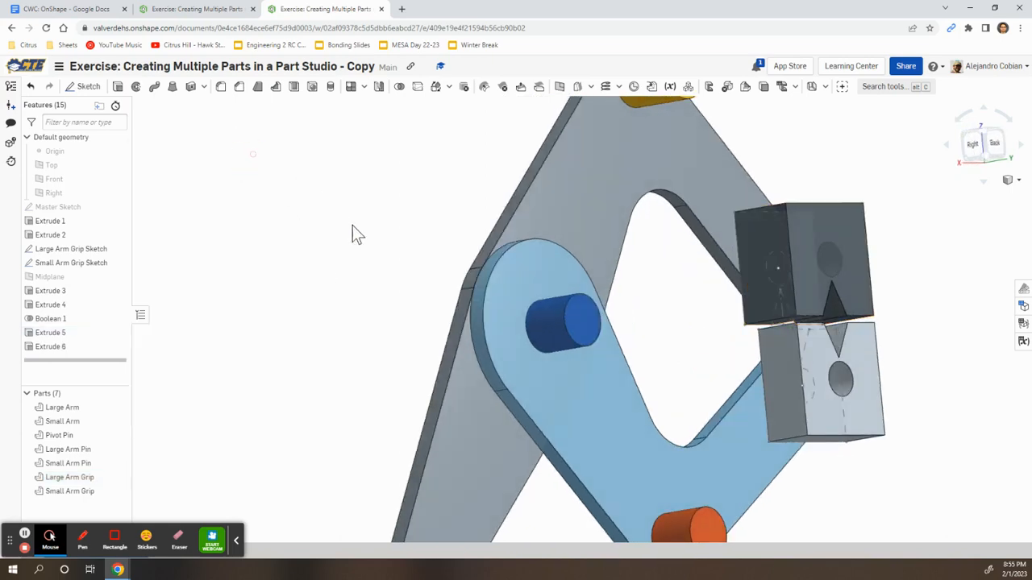
Hide the Small Arm and Small Arm Grip, then start a new extrude with Shift+E
{"action": "right_click_drag", "start_coordinate": [322, 309], "coordinate": [476, 355]}
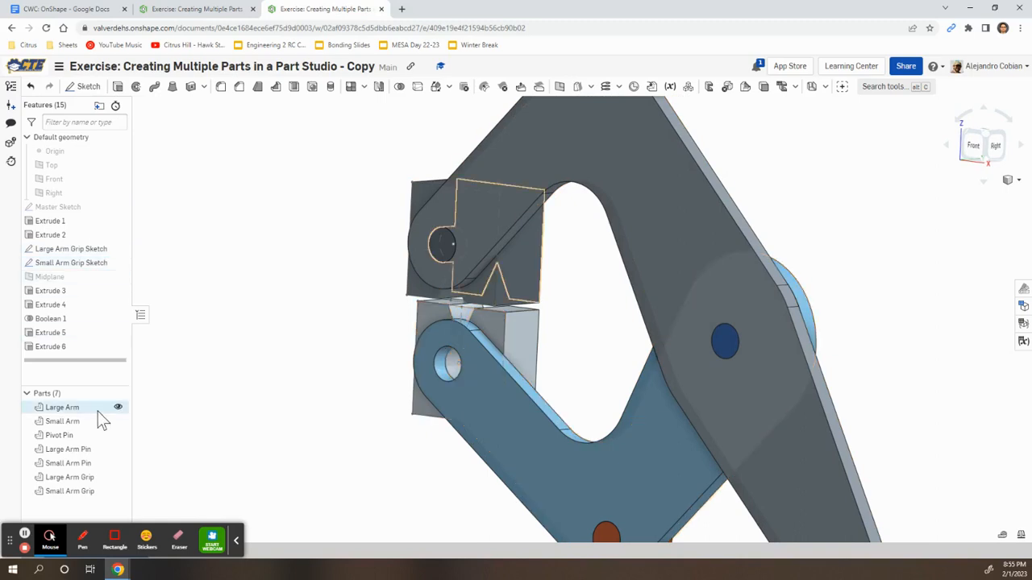
{"action": "left_click", "coordinate": [119, 422]}
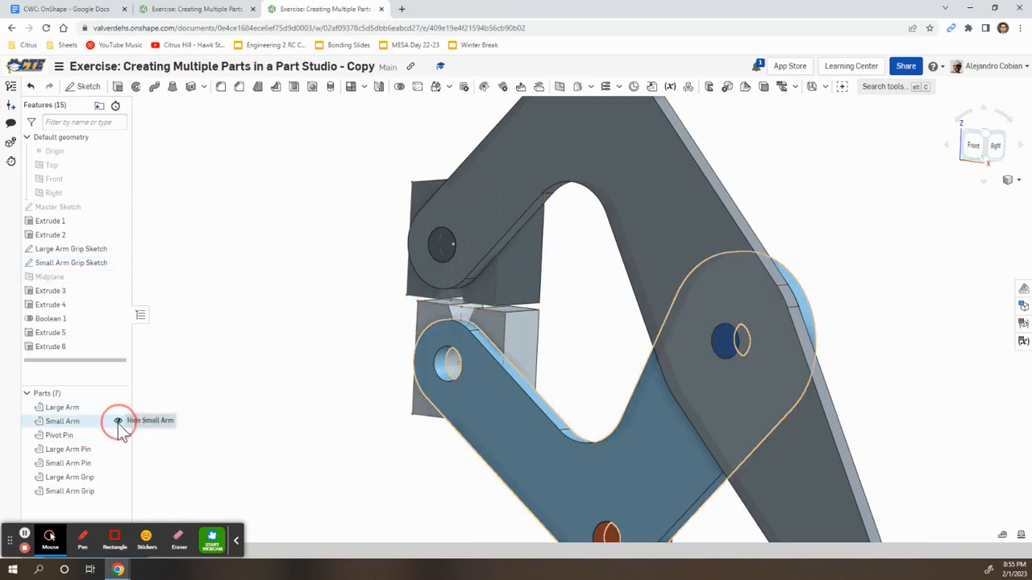
{"action": "left_click", "coordinate": [119, 491]}
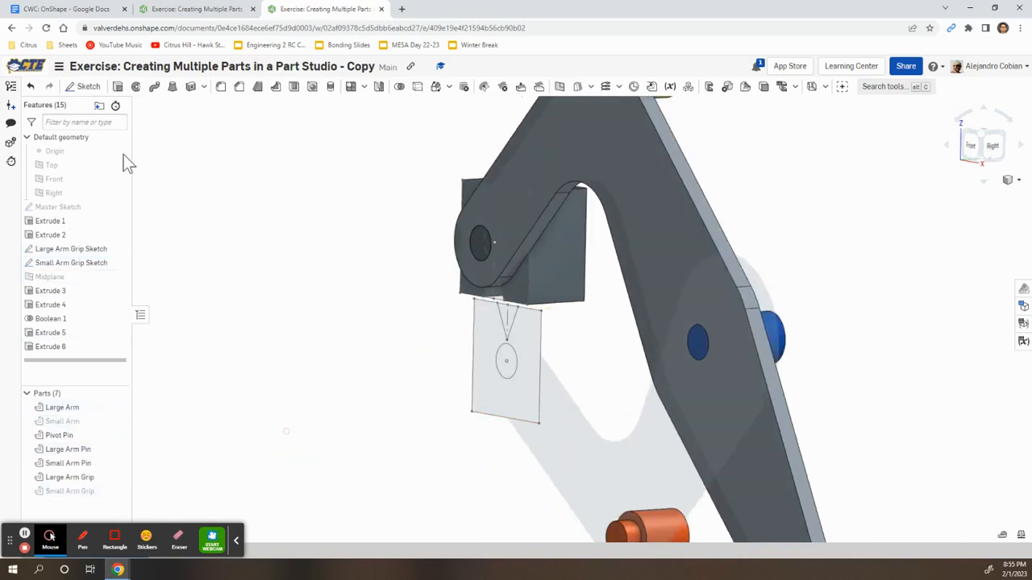
{"action": "key", "text": "shift+e"}
{"action": "scroll", "coordinate": [484, 379], "scroll_direction": "up", "scroll_amount": 3}
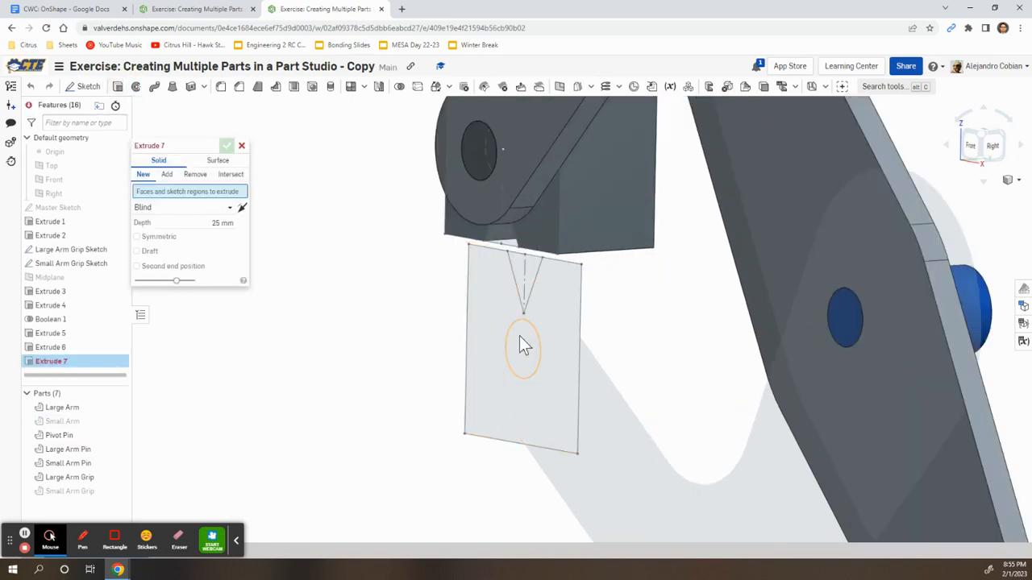
Extrude the small grip circle as Add, Up to face at the Small Arm's Extrude 2 face, merging into Small Arm
{"action": "left_click", "coordinate": [522, 345]}
{"action": "left_click", "coordinate": [167, 174]}
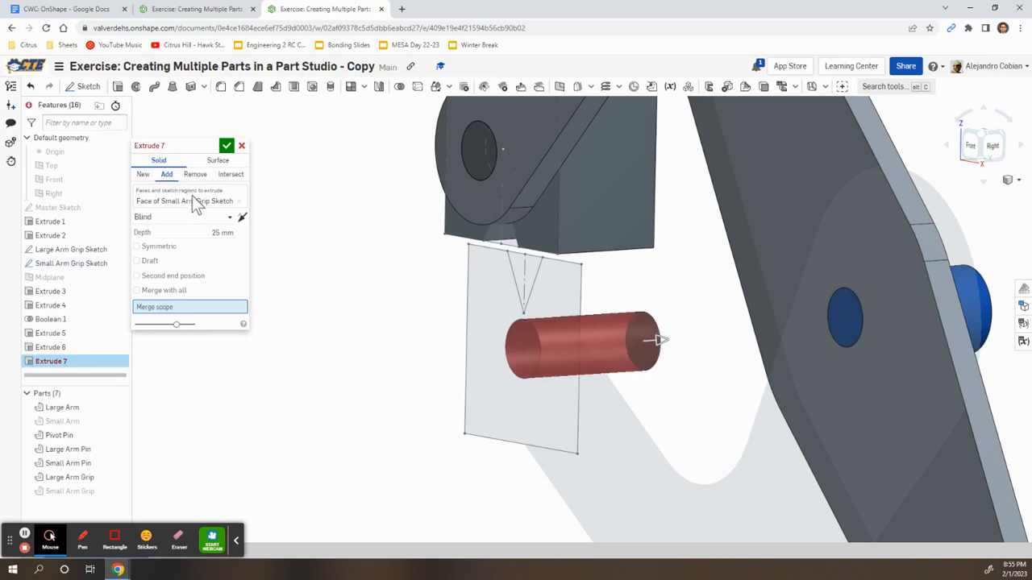
{"action": "left_click", "coordinate": [229, 221]}
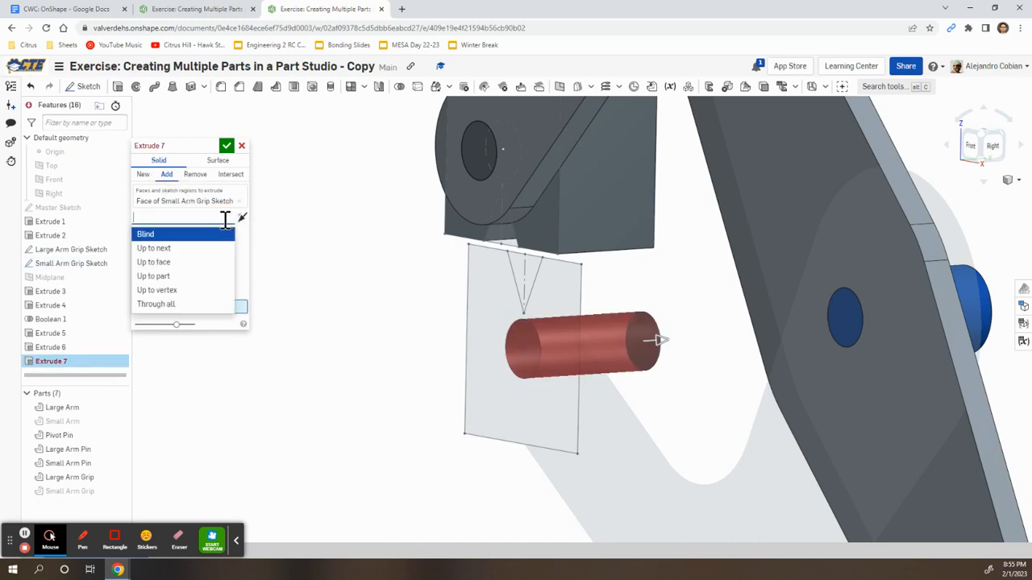
{"action": "left_click", "coordinate": [196, 264]}
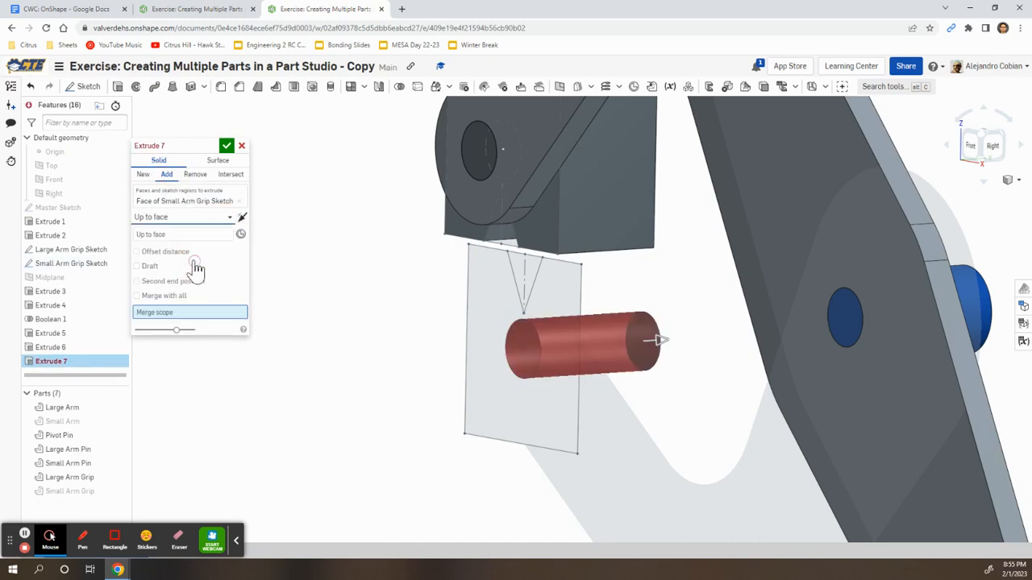
{"action": "left_click", "coordinate": [118, 421]}
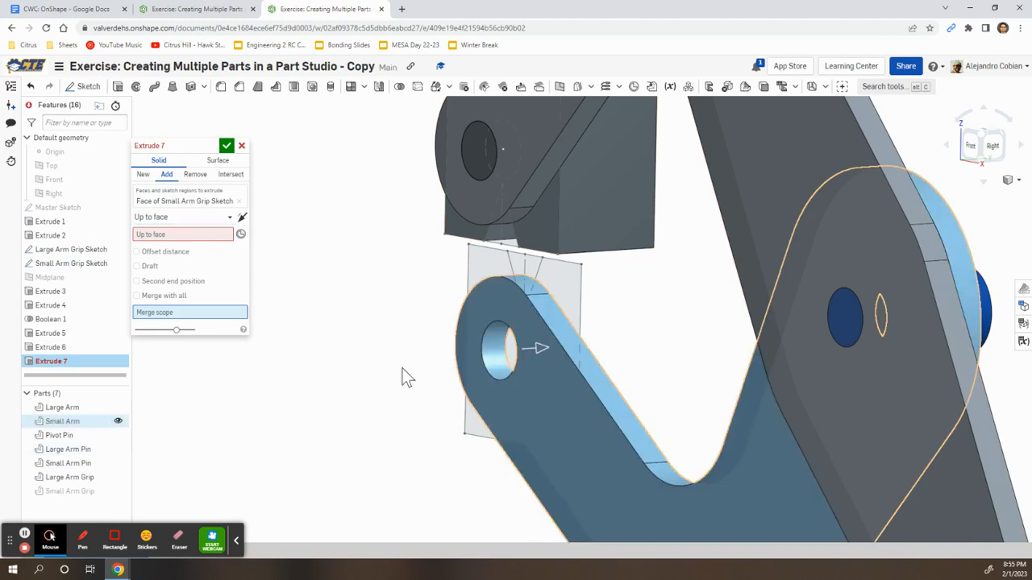
{"action": "left_click", "coordinate": [520, 327]}
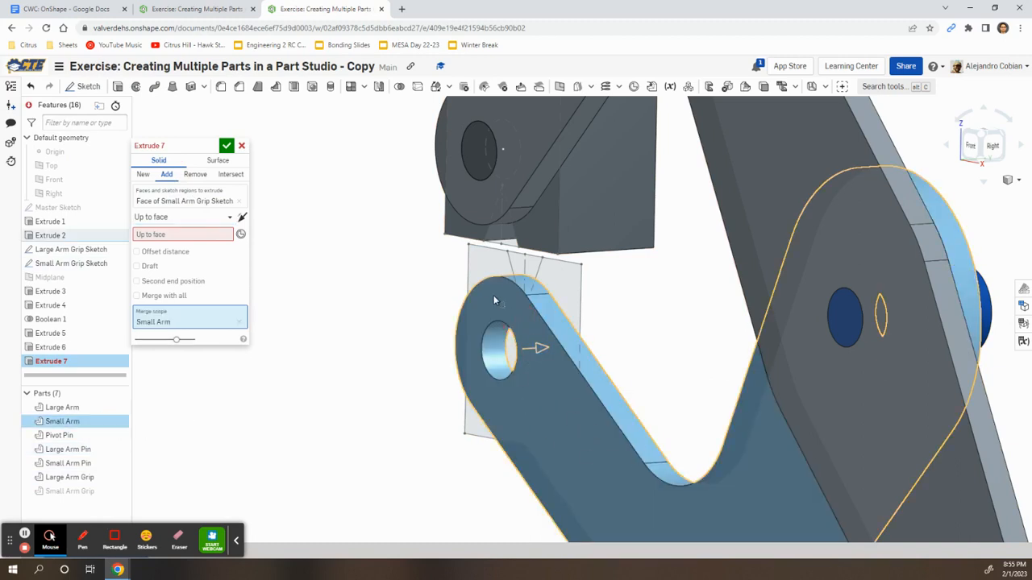
{"action": "left_click", "coordinate": [192, 234]}
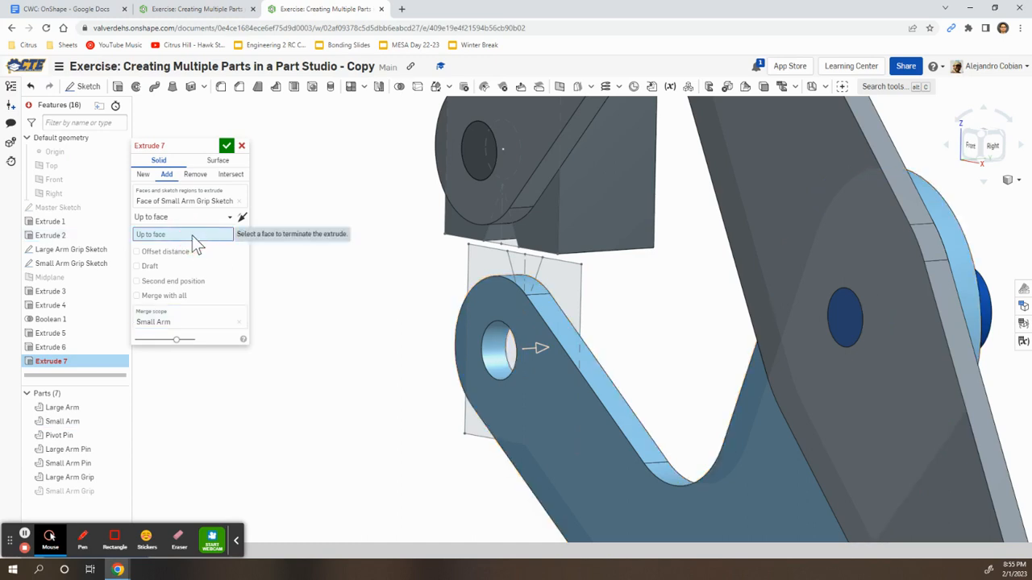
{"action": "left_click", "coordinate": [558, 413]}
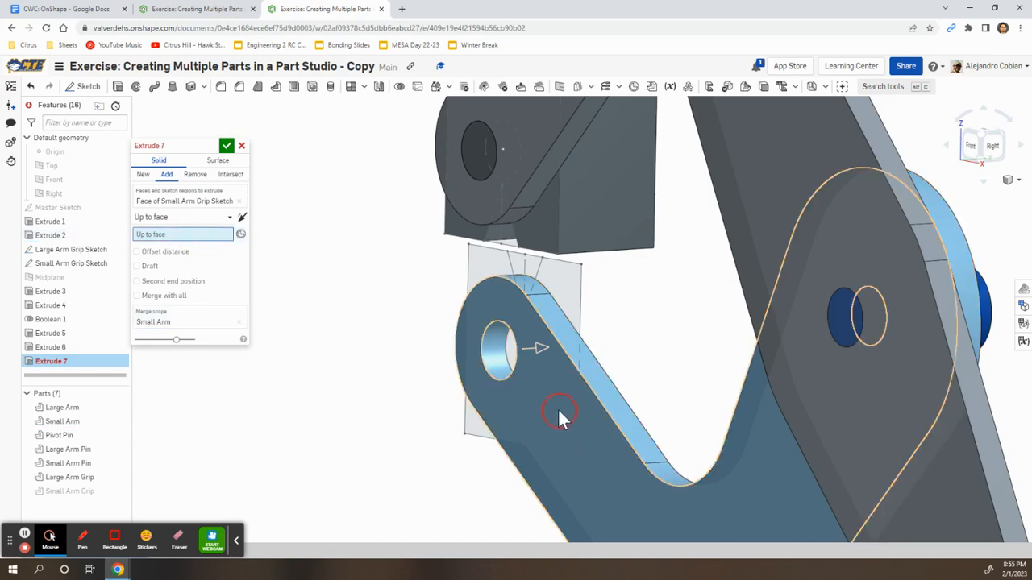
{"action": "scroll", "coordinate": [548, 410], "scroll_direction": "down", "scroll_amount": 3}
{"action": "scroll", "coordinate": [548, 413], "scroll_direction": "down", "scroll_amount": 2}
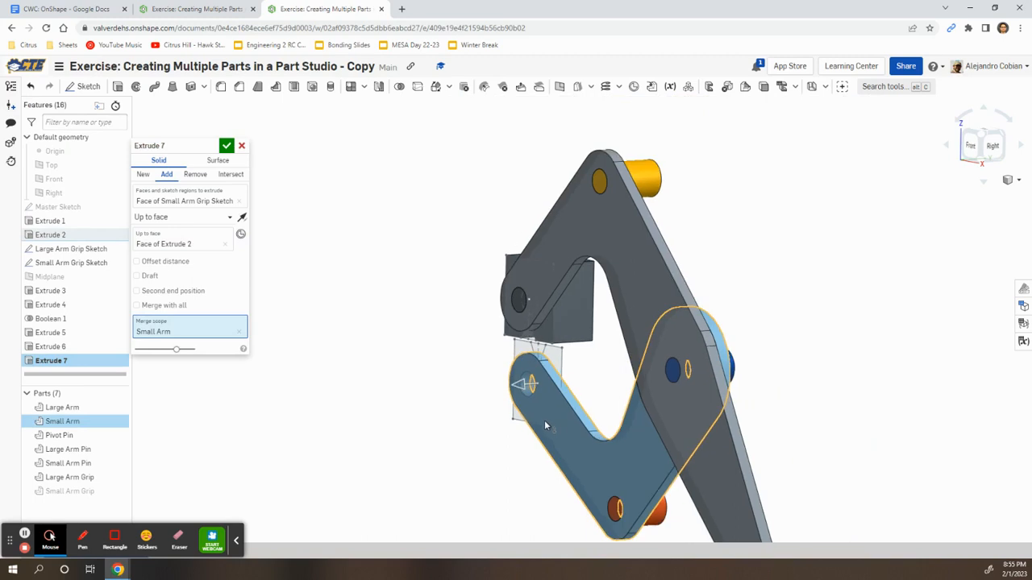
{"action": "mouse_move", "coordinate": [488, 407]}
{"action": "right_mouse_down"}
{"action": "mouse_move", "coordinate": [470, 403]}
{"action": "mouse_move", "coordinate": [482, 406]}
{"action": "right_mouse_up"}
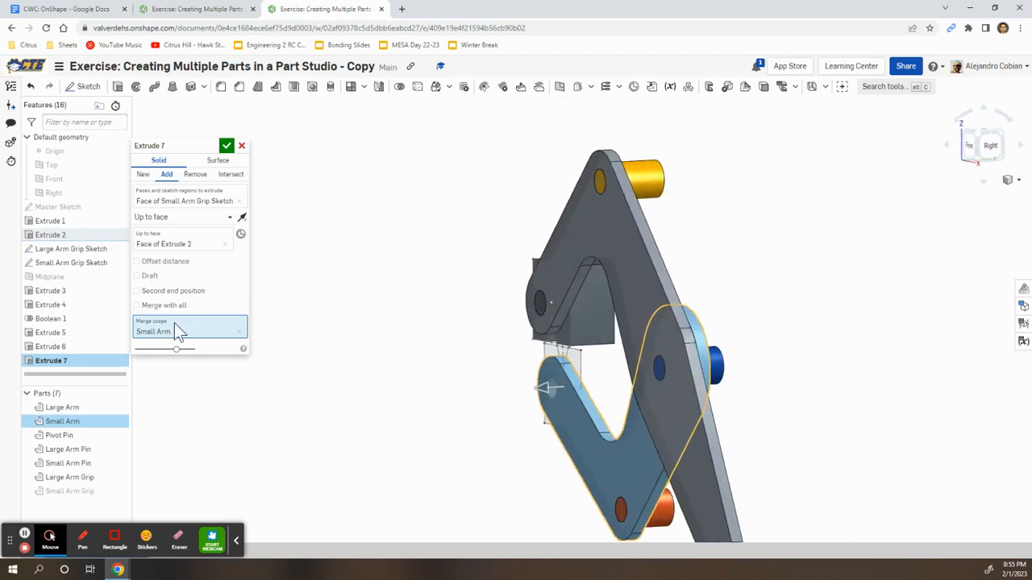
Add a second end position Up to face at the Small Arm Grip's face
{"action": "left_click", "coordinate": [171, 291]}
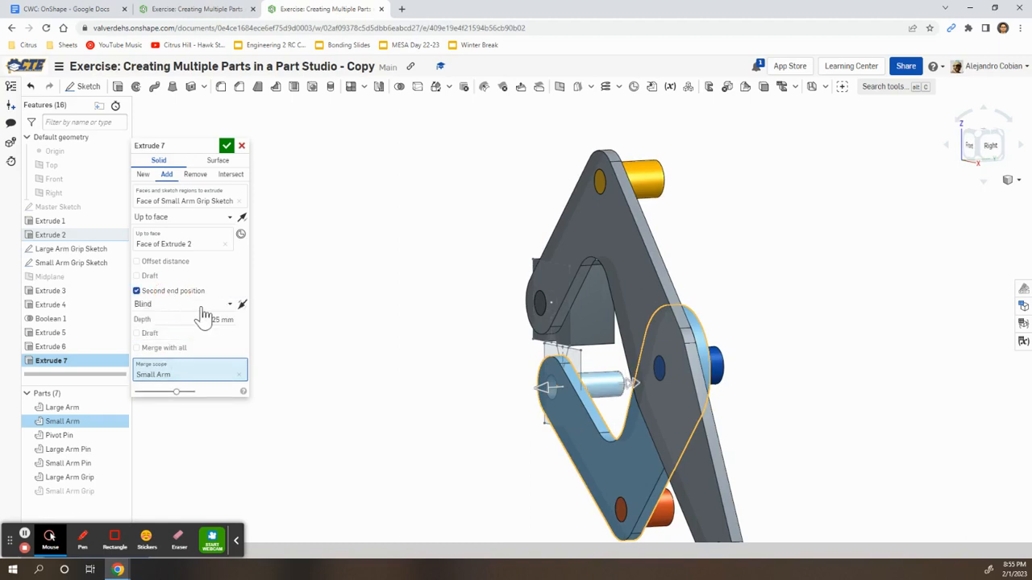
{"action": "left_click", "coordinate": [203, 311]}
{"action": "left_click", "coordinate": [191, 350]}
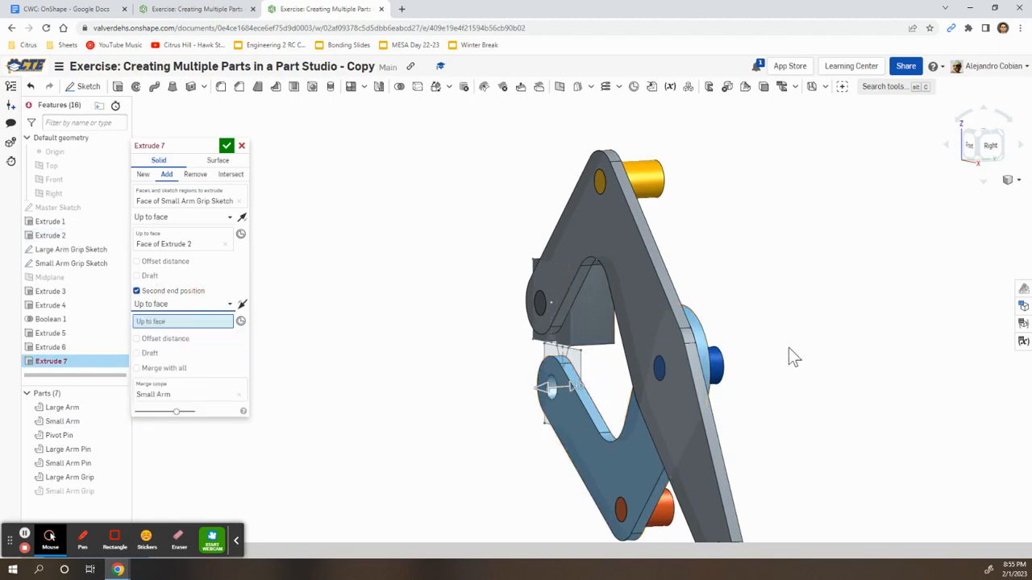
{"action": "right_click_drag", "start_coordinate": [798, 355], "coordinate": [750, 355]}
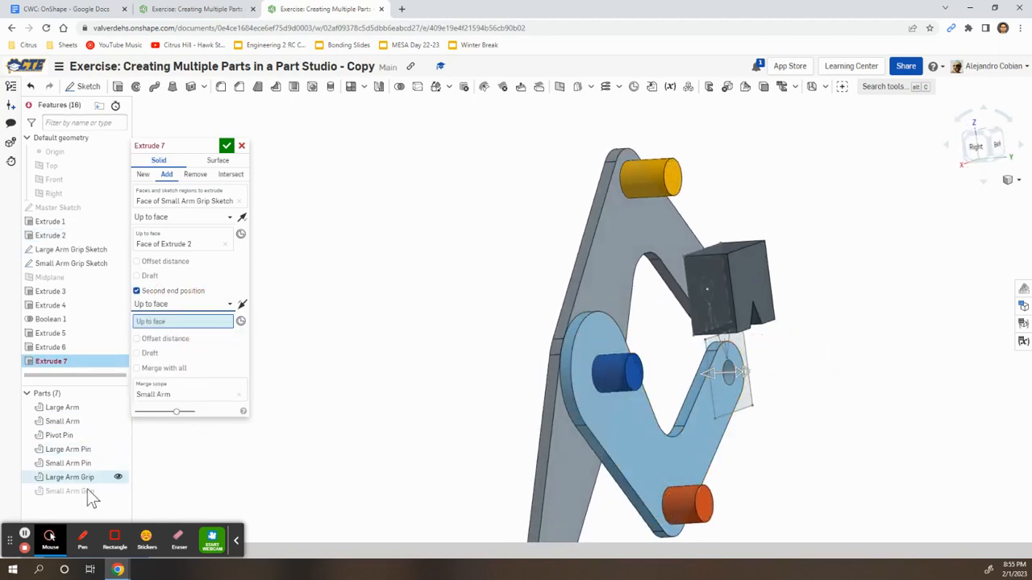
{"action": "left_click", "coordinate": [118, 491]}
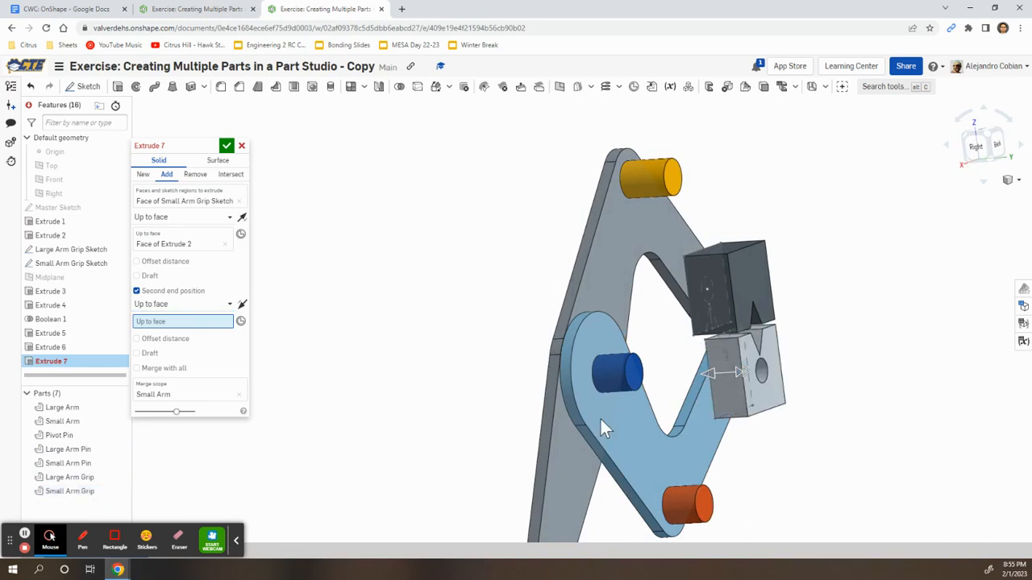
{"action": "right_click_drag", "start_coordinate": [839, 395], "coordinate": [818, 391]}
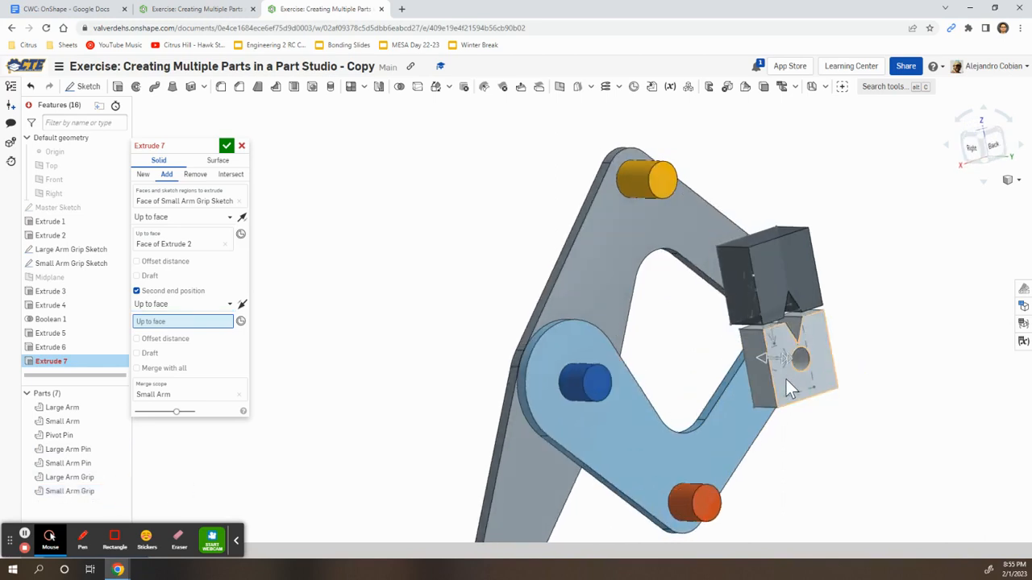
{"action": "left_click", "coordinate": [788, 385]}
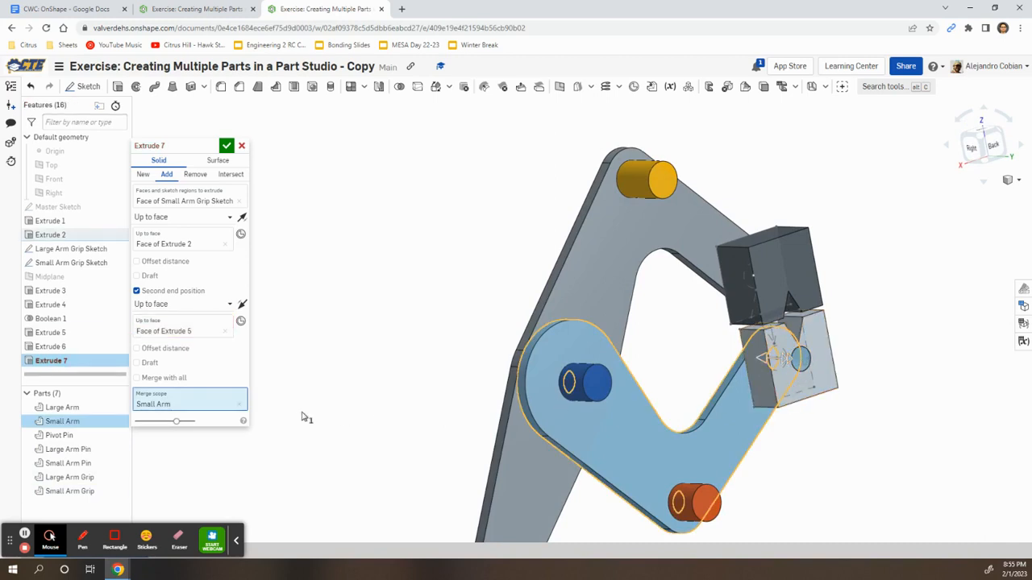
Change the merge scope from Small Arm to Small Arm Grip and accept Extrude 7
{"action": "left_click", "coordinate": [816, 347]}
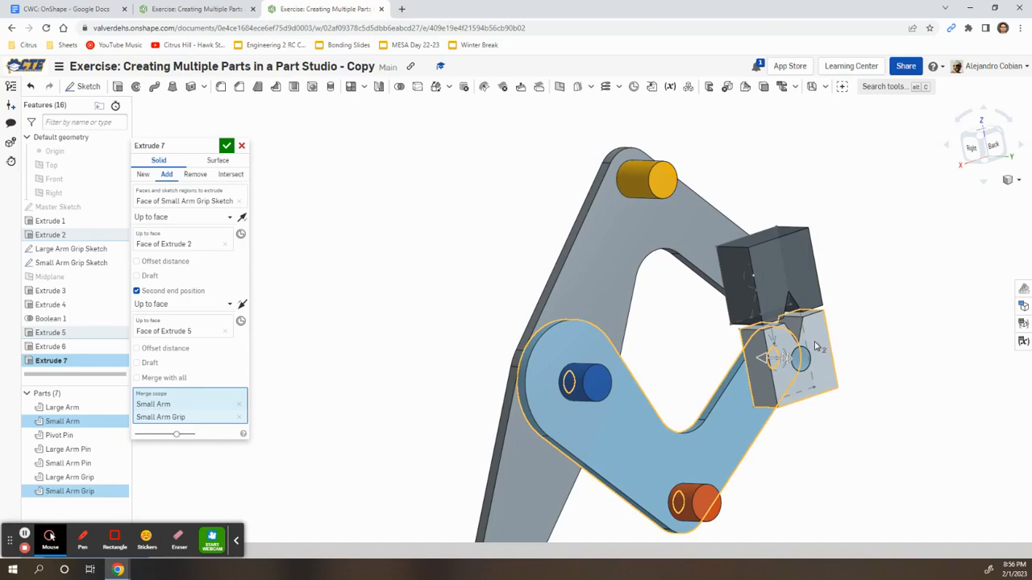
{"action": "left_click", "coordinate": [239, 406]}
{"action": "right_click_drag", "start_coordinate": [347, 410], "coordinate": [323, 381]}
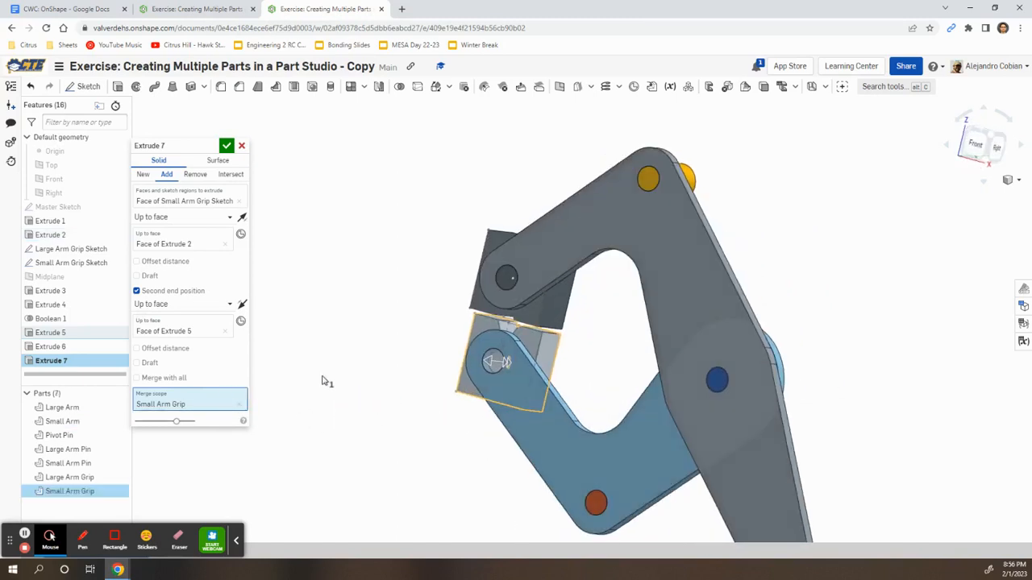
{"action": "left_click", "coordinate": [227, 147]}
{"action": "right_click_drag", "start_coordinate": [396, 410], "coordinate": [464, 306]}
Move the course to Step 16 on mirroring pins and grips, then return to the Part Studio
{"action": "scroll", "coordinate": [517, 334], "scroll_direction": "up", "scroll_amount": 4}
{"action": "key", "text": "alt+Tab"}
{"action": "left_click", "coordinate": [687, 498]}
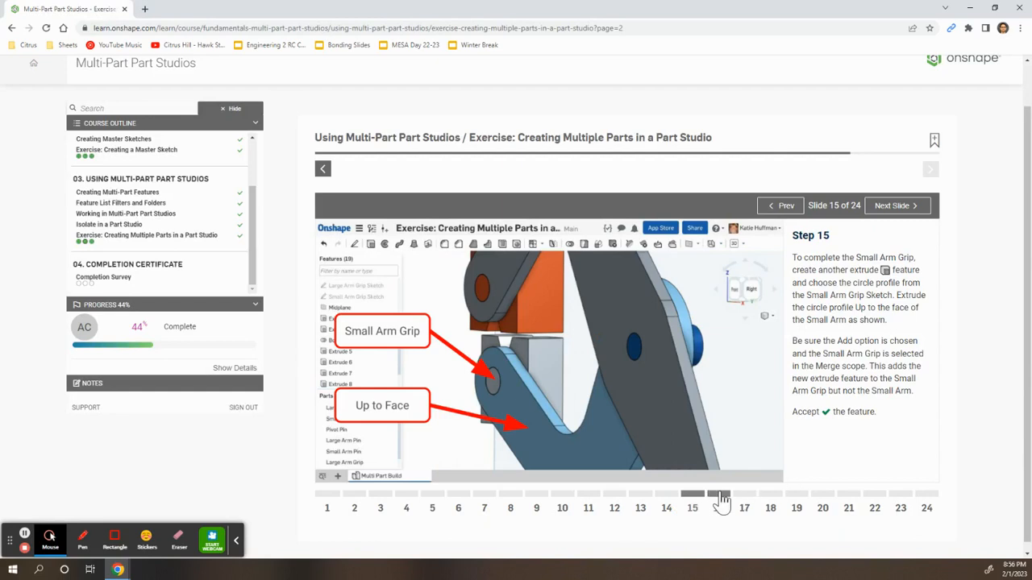
{"action": "left_click", "coordinate": [720, 495]}
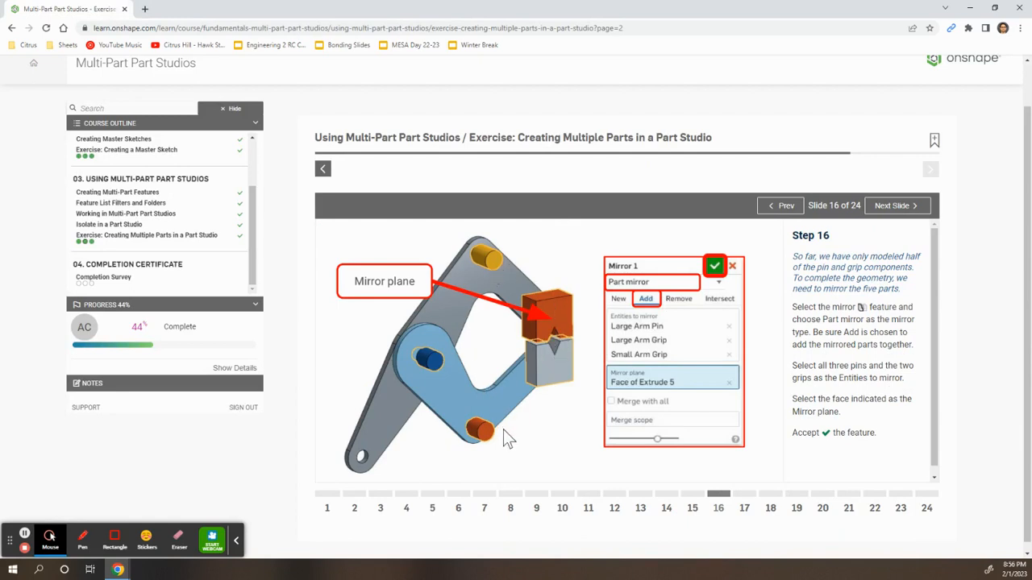
{"action": "key", "text": "alt+Tab"}
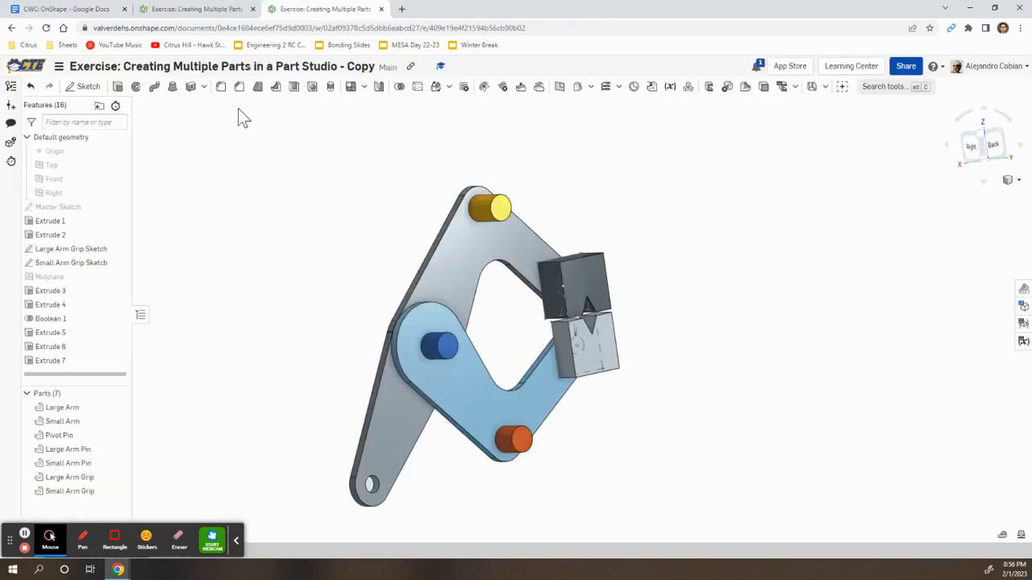
Start a Mirror set to Add and select the Large Arm, Pivot and Small Arm pins plus both grips
{"action": "left_click", "coordinate": [379, 87]}
{"action": "right_click_drag", "start_coordinate": [330, 242], "coordinate": [266, 225]}
{"action": "key", "text": "alt+Tab"}
{"action": "key", "text": "alt+Tab"}
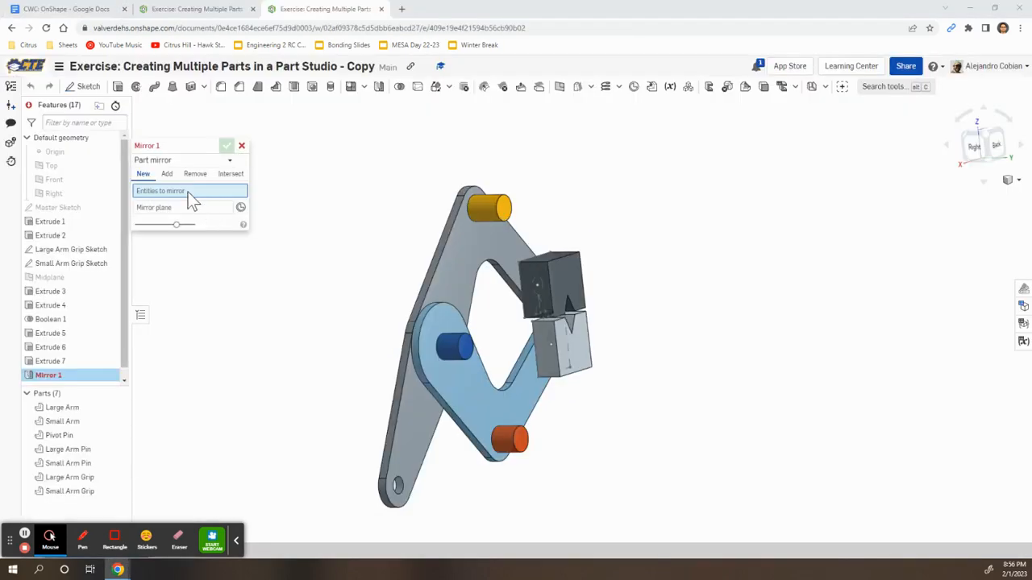
{"action": "left_click", "coordinate": [166, 173]}
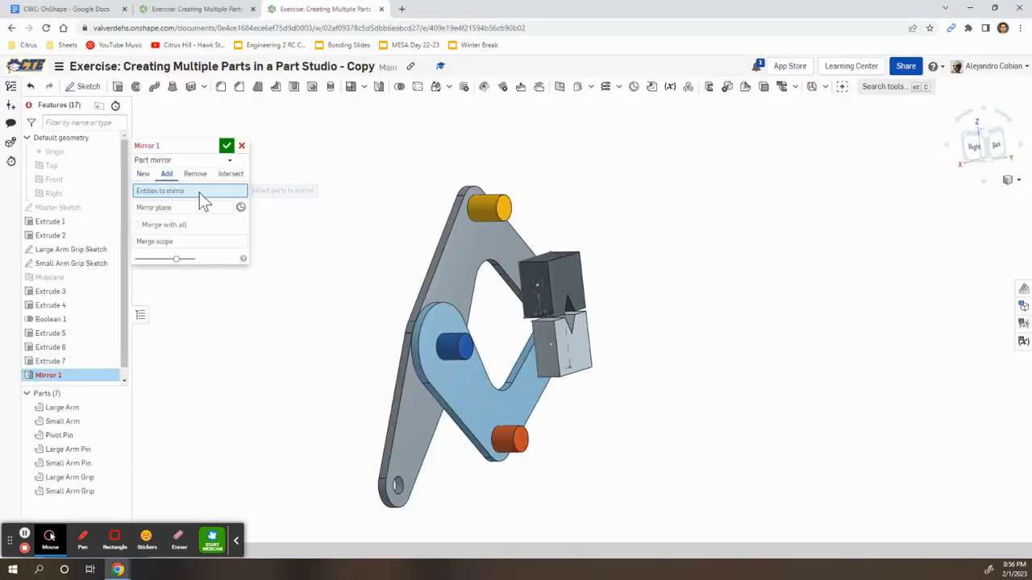
{"action": "left_click", "coordinate": [500, 214]}
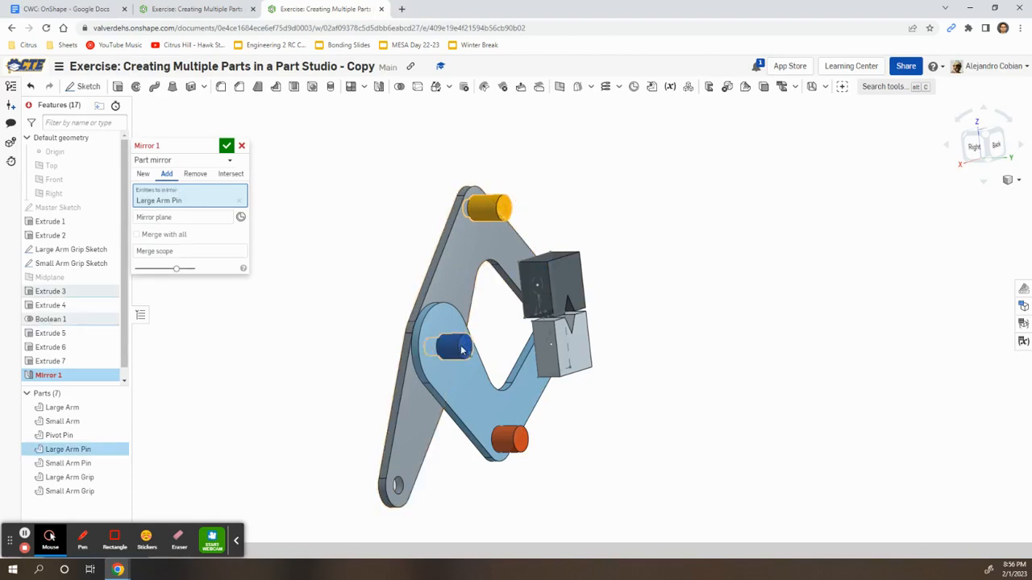
{"action": "left_click", "coordinate": [469, 349]}
{"action": "left_click", "coordinate": [523, 445]}
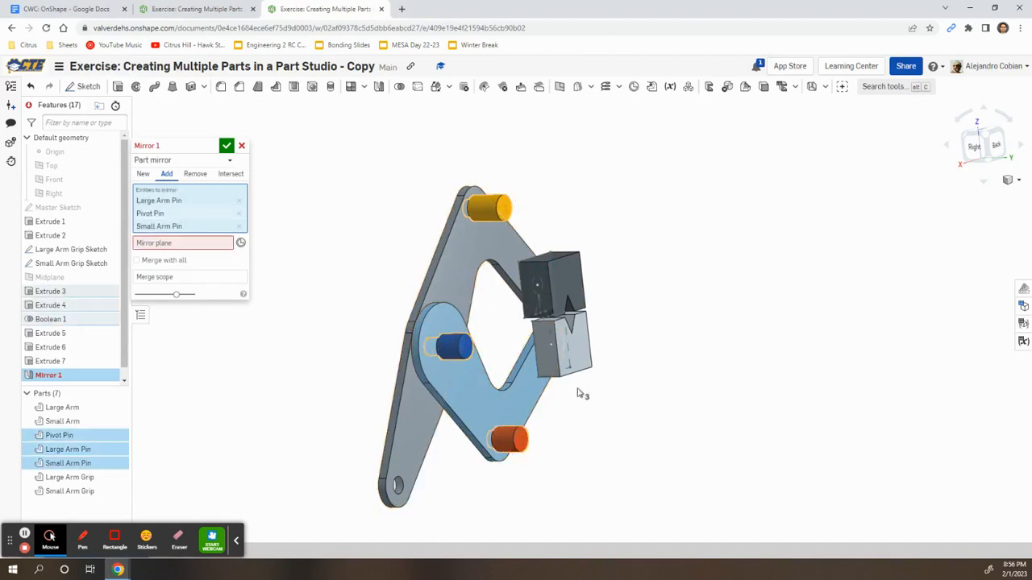
{"action": "left_click", "coordinate": [579, 324]}
{"action": "left_click", "coordinate": [568, 290]}
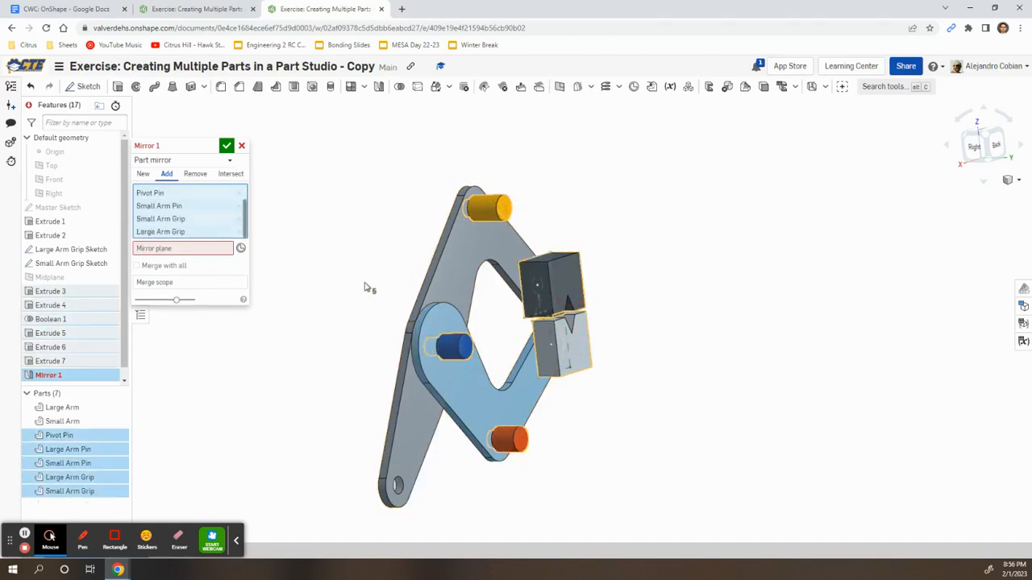
Mirror them across the large grip's Face of Extrude 5 and accept Mirror 1
{"action": "left_click", "coordinate": [203, 250]}
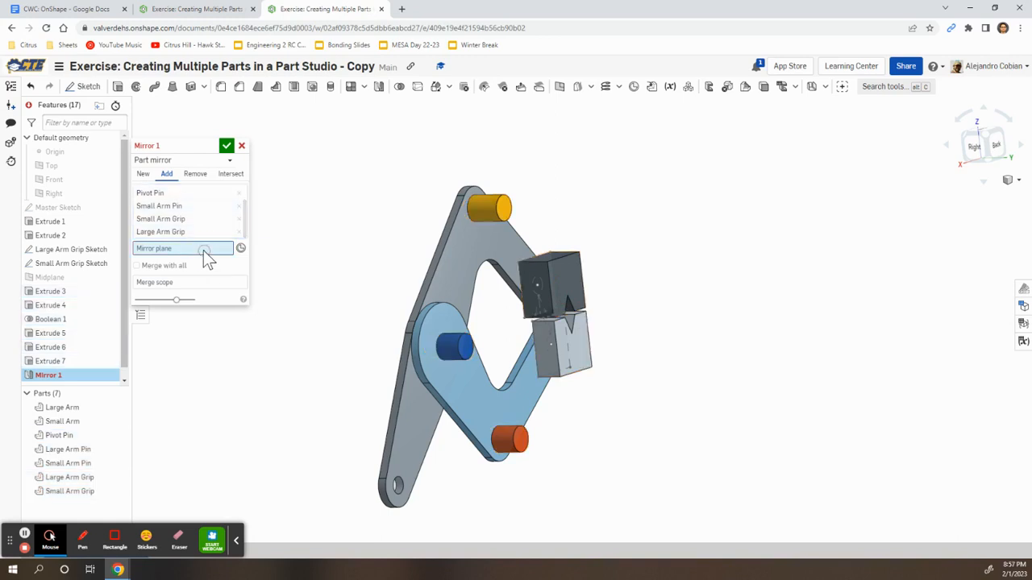
{"action": "left_click", "coordinate": [561, 278]}
{"action": "mouse_move", "coordinate": [678, 364]}
{"action": "right_mouse_down"}
{"action": "mouse_move", "coordinate": [689, 363]}
{"action": "mouse_move", "coordinate": [666, 362]}
{"action": "right_mouse_up"}
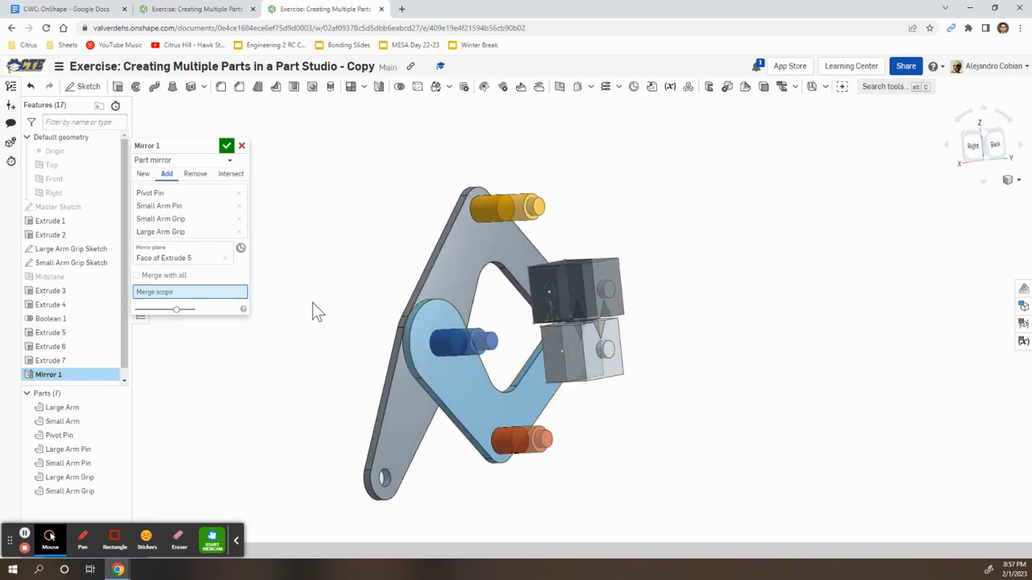
{"action": "left_click", "coordinate": [229, 153]}
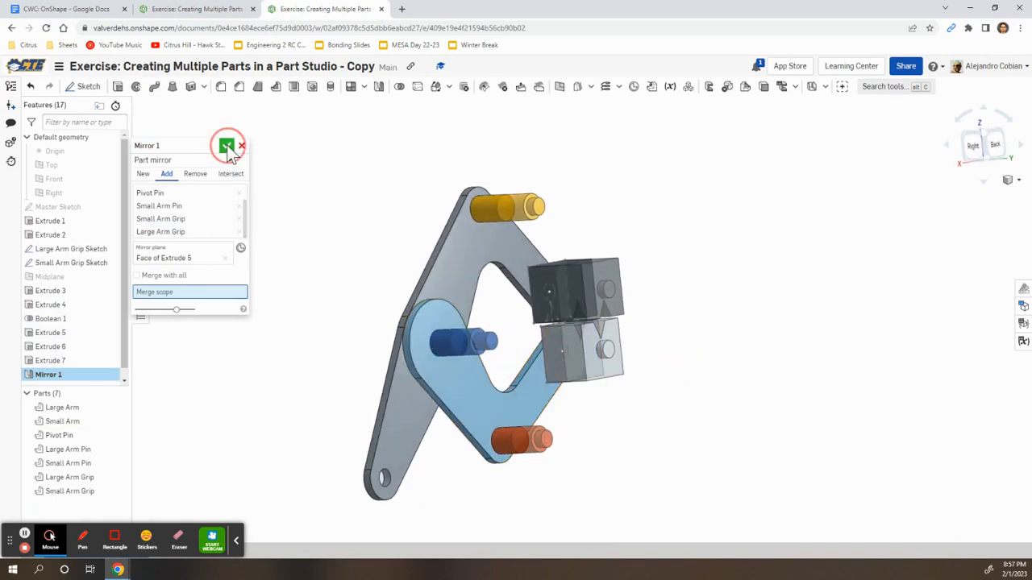
{"action": "left_click", "coordinate": [334, 266]}
{"action": "key", "text": "alt+Tab"}
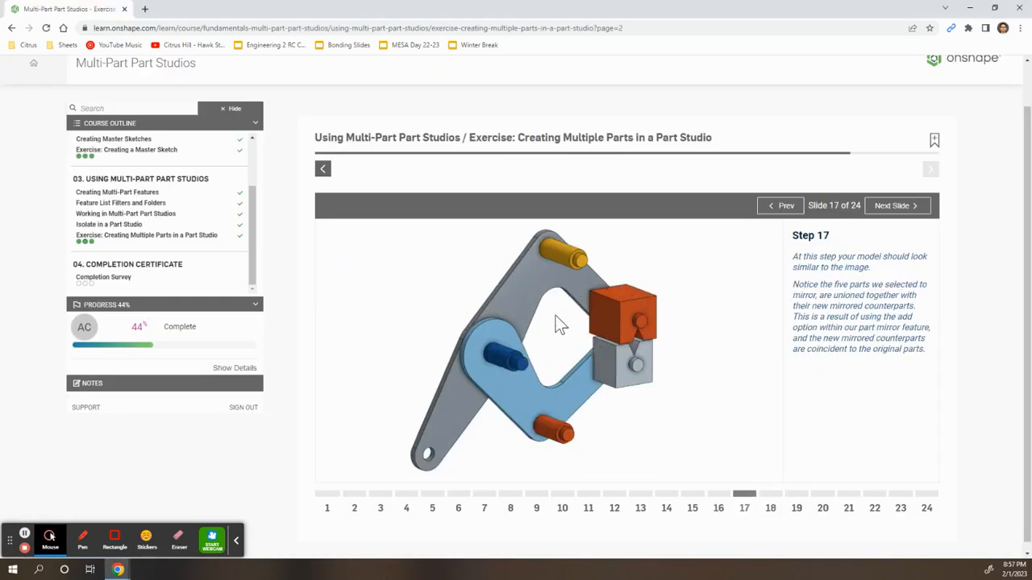
Advance the course to Step 18 (2 mm fillets on ten grip edges) and view the model from the back
{"action": "left_click", "coordinate": [770, 501]}
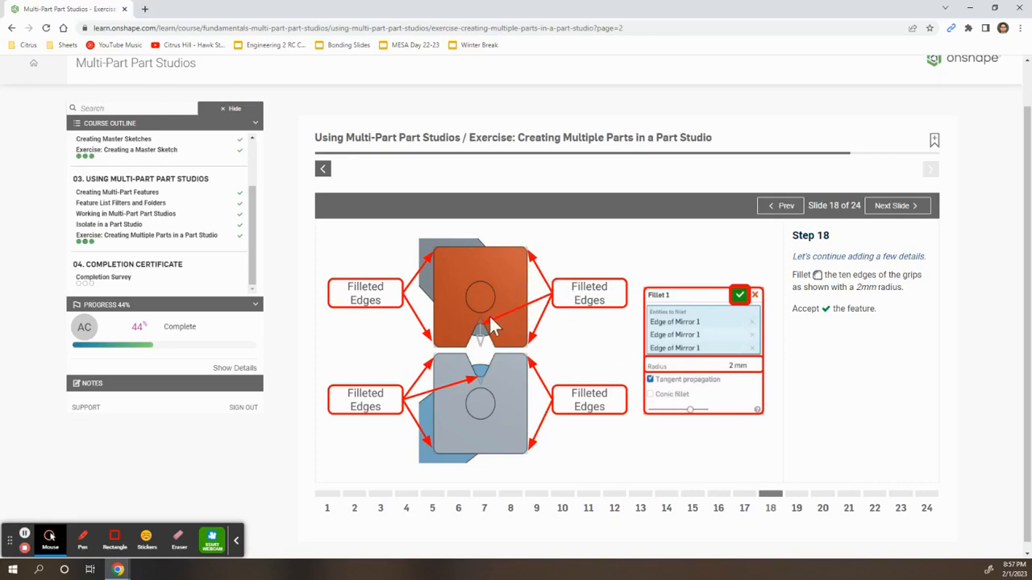
{"action": "key", "text": "alt+Tab"}
{"action": "left_click", "coordinate": [1005, 151]}
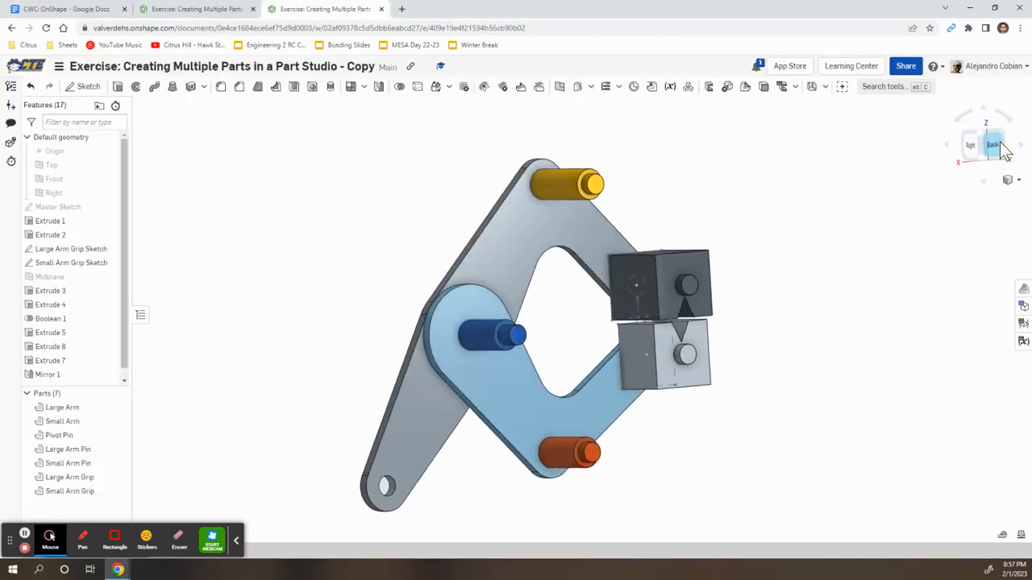
Start a 2 mm fillet on three edges of the dark grip, including its top-right edge
{"action": "scroll", "coordinate": [832, 320], "scroll_direction": "up", "scroll_amount": 4}
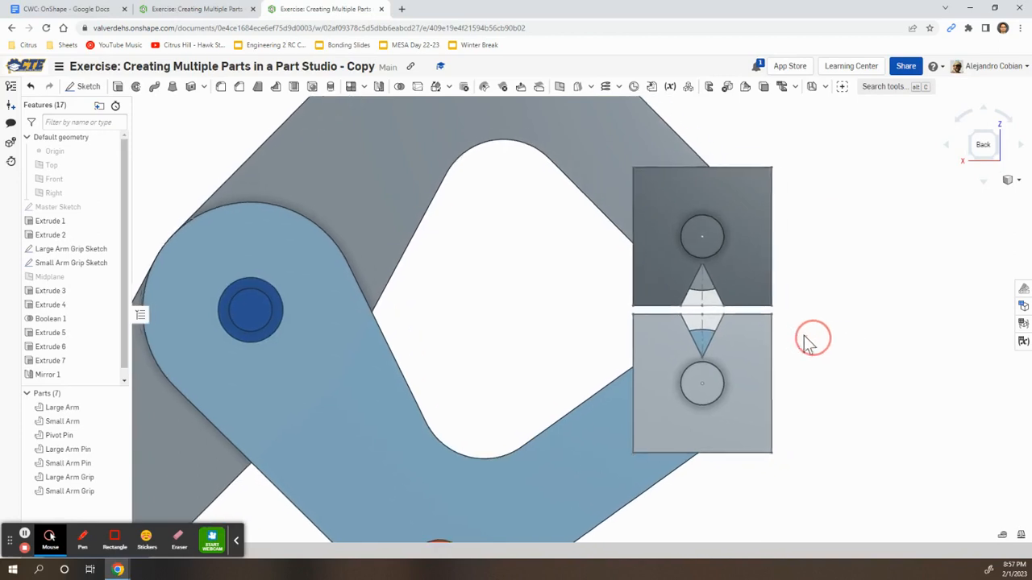
{"action": "right_click_drag", "start_coordinate": [797, 304], "coordinate": [812, 312]}
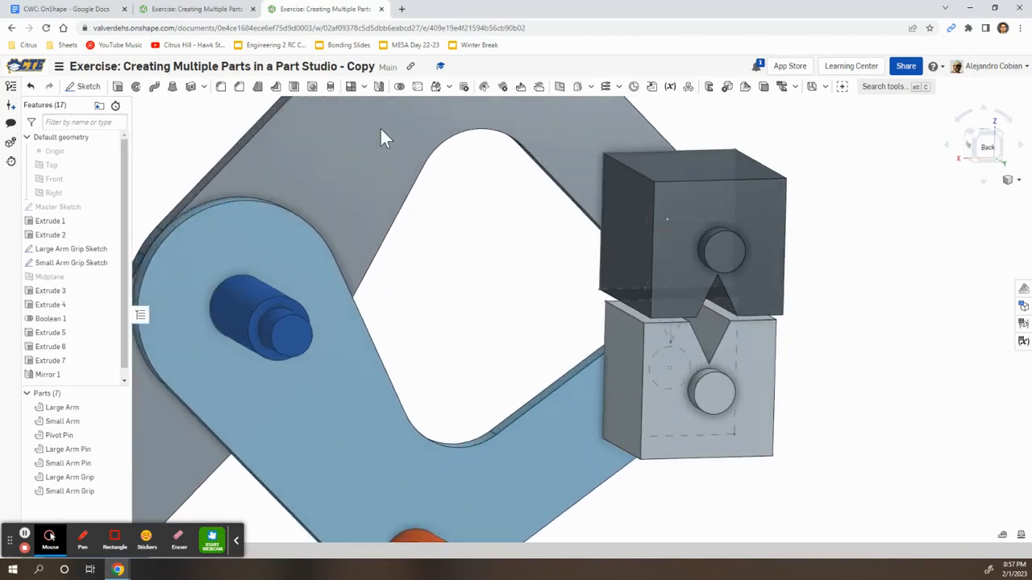
{"action": "left_click", "coordinate": [220, 87]}
{"action": "left_click", "coordinate": [636, 171]}
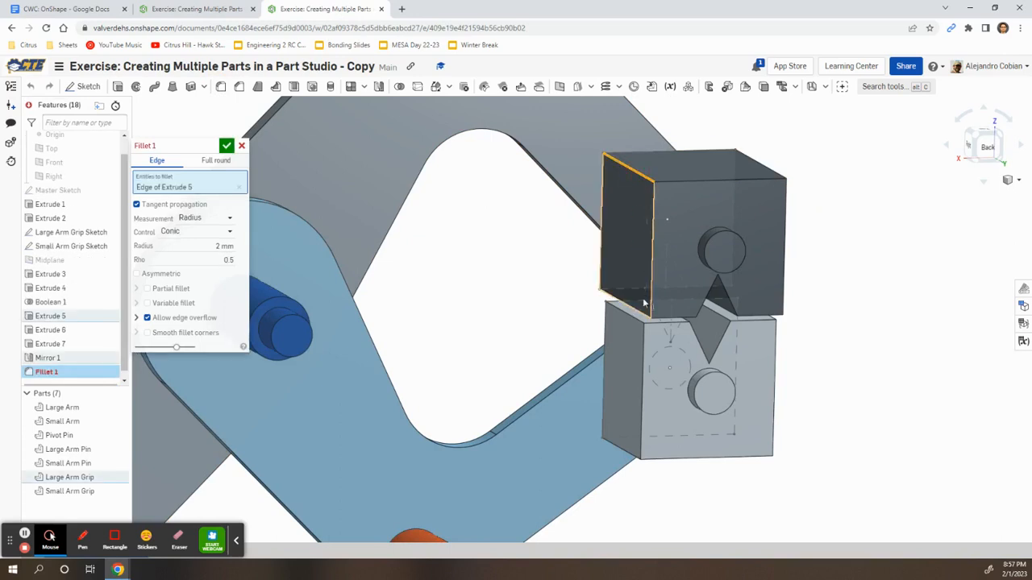
{"action": "left_click", "coordinate": [640, 312]}
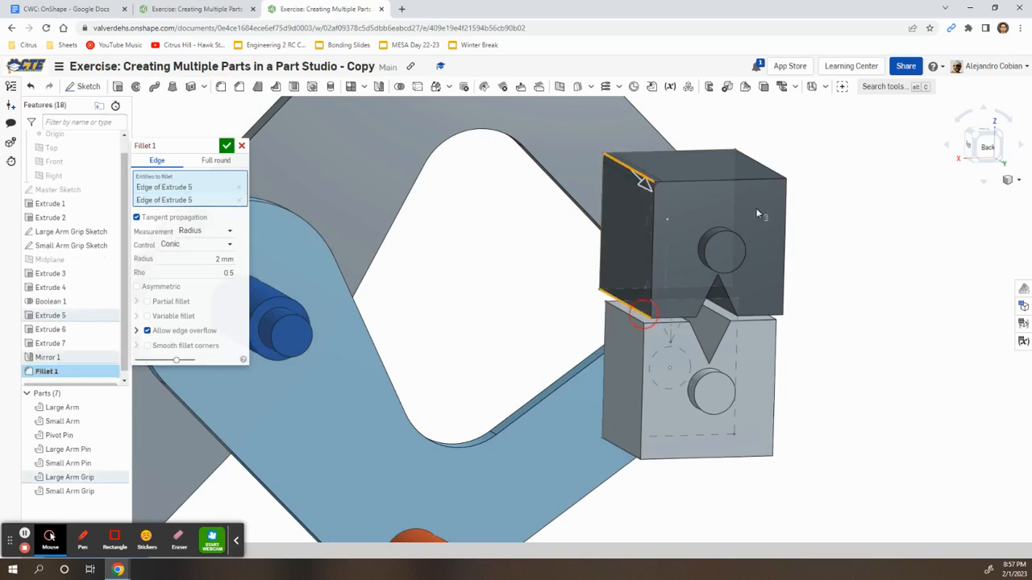
{"action": "left_click", "coordinate": [771, 169]}
Add the lower grip's bottom-left and bottom-right edges and the edge between the grips to the fillet
{"action": "right_click_drag", "start_coordinate": [811, 306], "coordinate": [774, 314]}
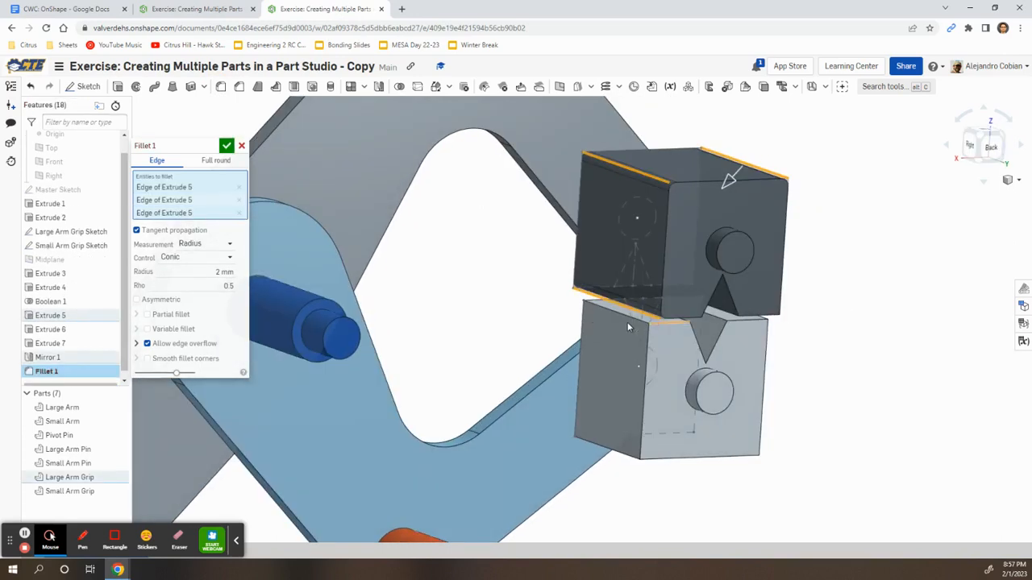
{"action": "left_click", "coordinate": [623, 456]}
{"action": "left_click", "coordinate": [623, 454]}
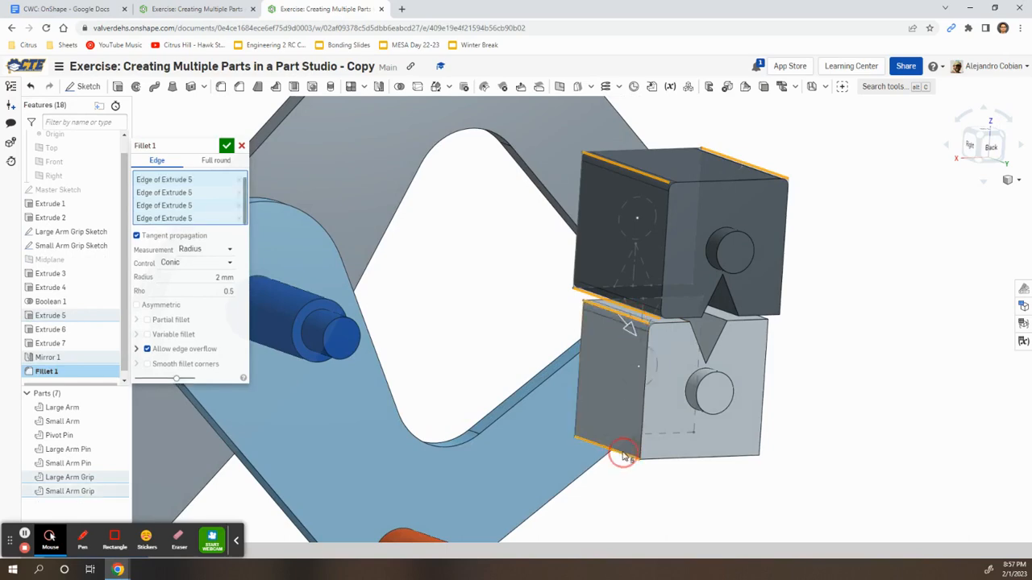
{"action": "right_click_drag", "start_coordinate": [894, 399], "coordinate": [709, 282]}
{"action": "left_click", "coordinate": [705, 290]}
{"action": "left_click", "coordinate": [713, 432]}
{"action": "right_click_drag", "start_coordinate": [764, 300], "coordinate": [677, 258]}
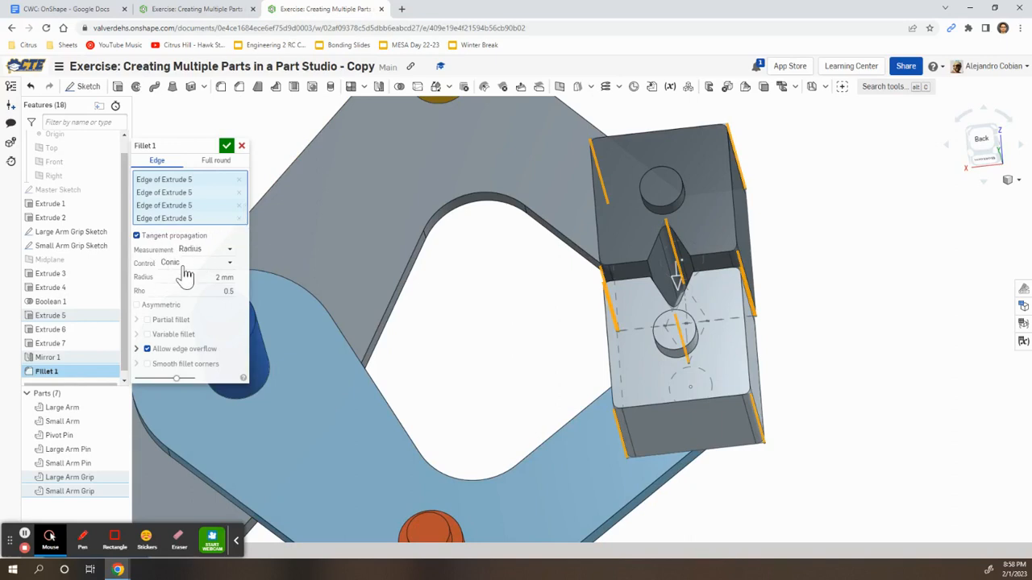
Accept the 2 mm fillet on the grip edges and orbit to inspect the rounded grips
{"action": "left_click", "coordinate": [226, 146]}
{"action": "right_click_drag", "start_coordinate": [440, 303], "coordinate": [603, 206]}
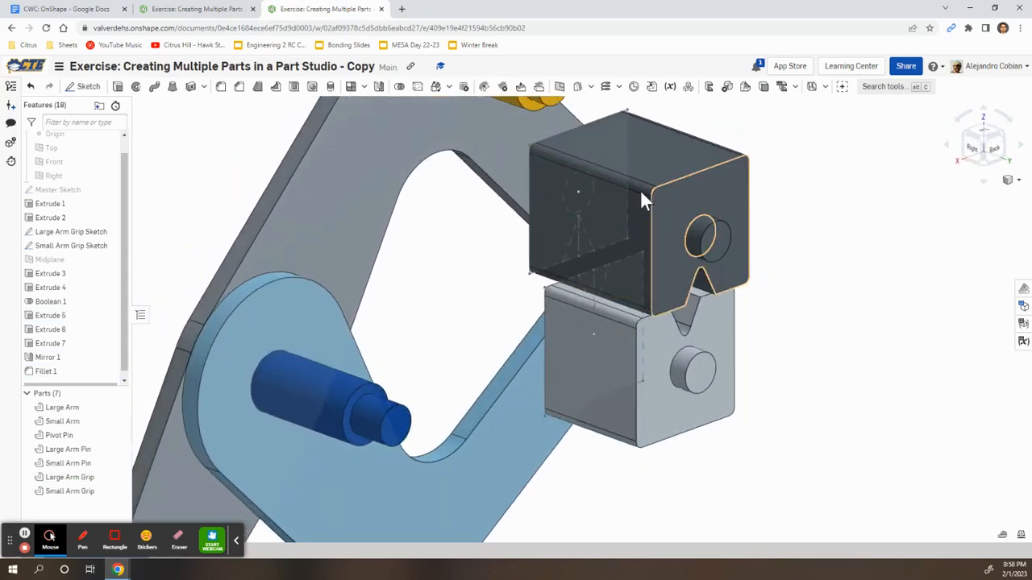
{"action": "right_click_drag", "start_coordinate": [761, 330], "coordinate": [758, 358]}
{"action": "key", "text": "alt+Tab"}
{"action": "key", "text": "alt+Tab"}
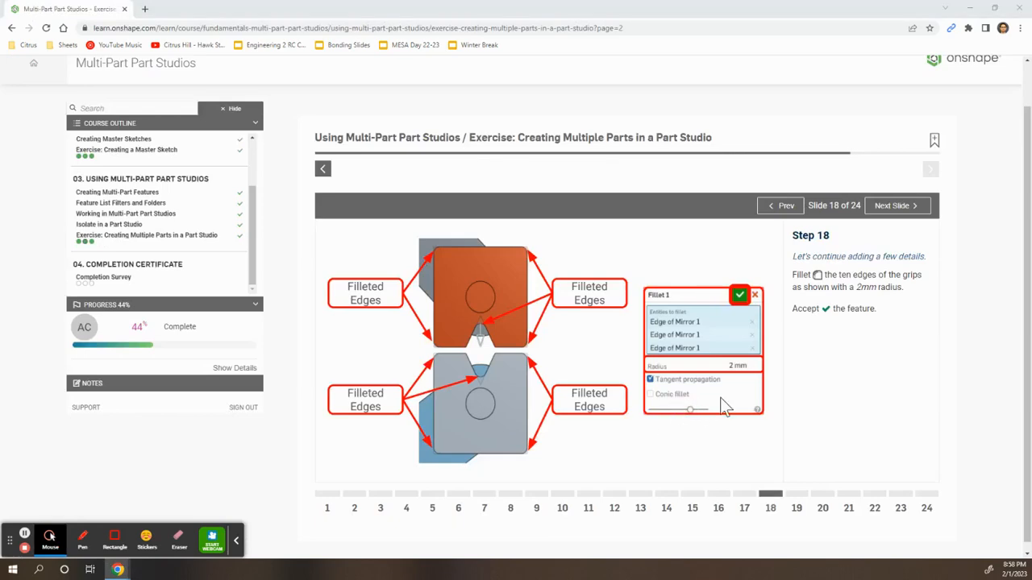
{"action": "key", "text": "alt+Tab"}
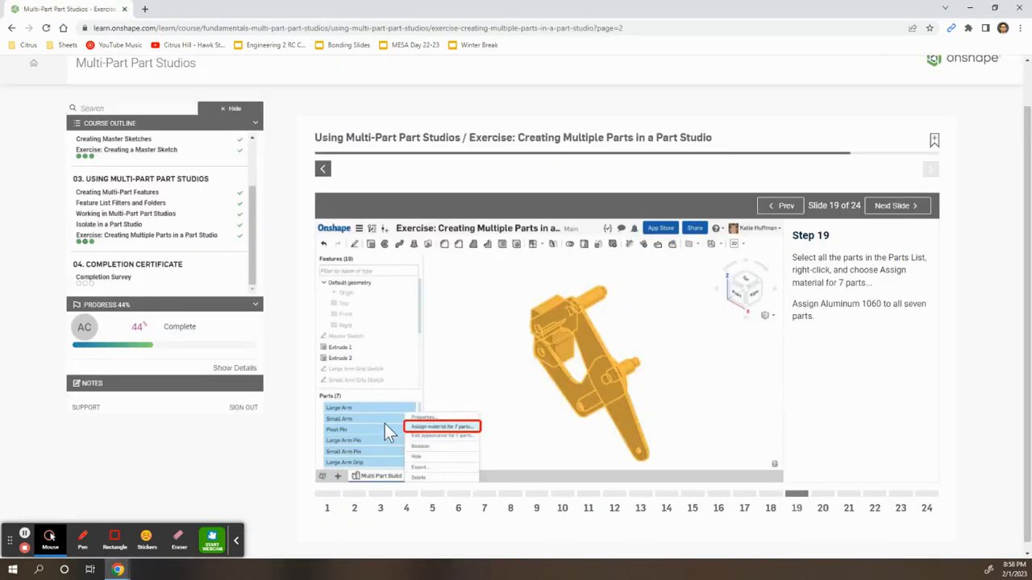
{"action": "key", "text": "alt+Tab"}
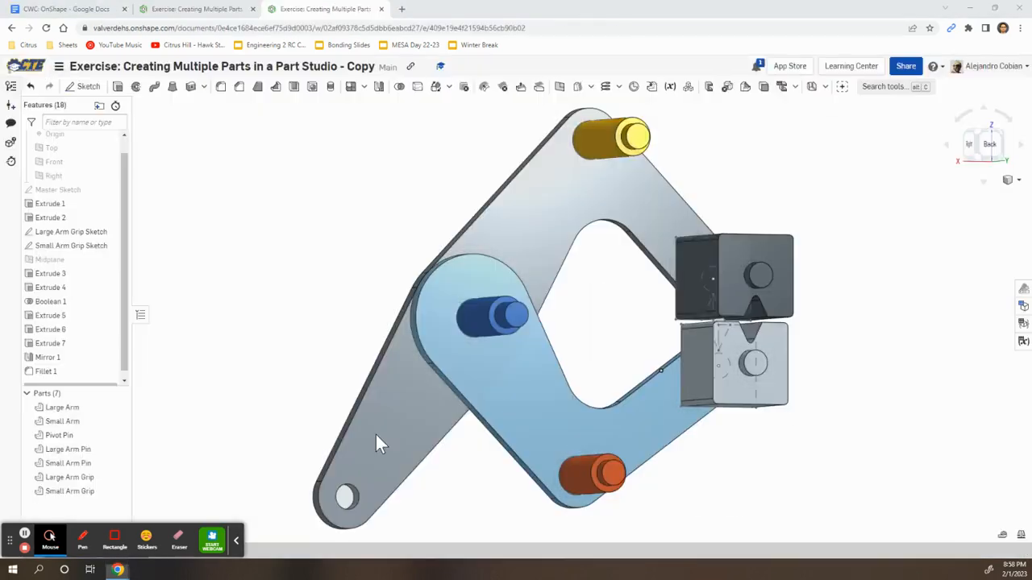
Select all seven clamp parts: both arms, the three pins and both grips
{"action": "left_click", "coordinate": [71, 409]}
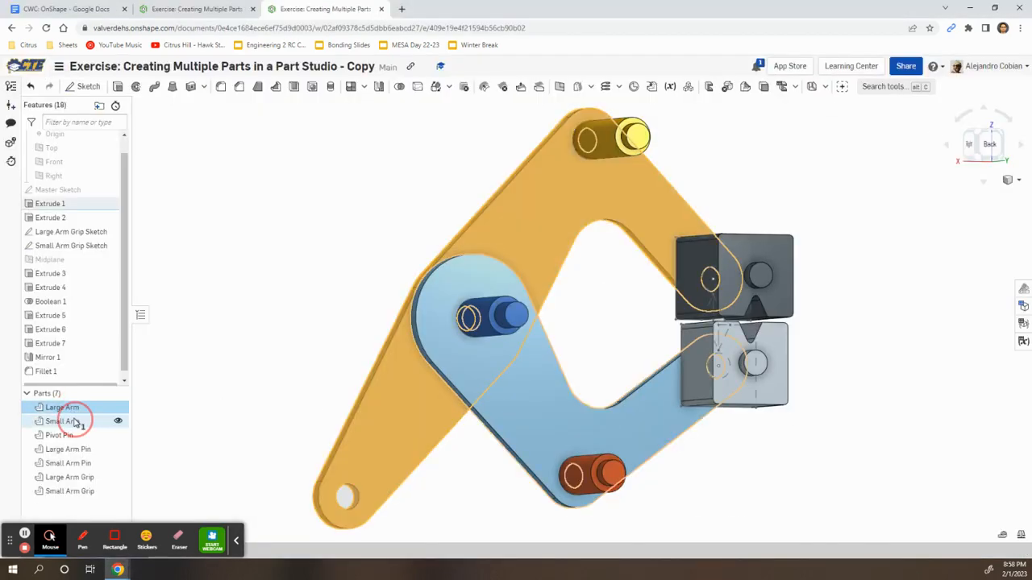
{"action": "left_click", "coordinate": [62, 421]}
{"action": "left_click", "coordinate": [59, 435]}
{"action": "left_click", "coordinate": [67, 449]}
{"action": "left_click", "coordinate": [87, 477]}
{"action": "left_click", "coordinate": [73, 464]}
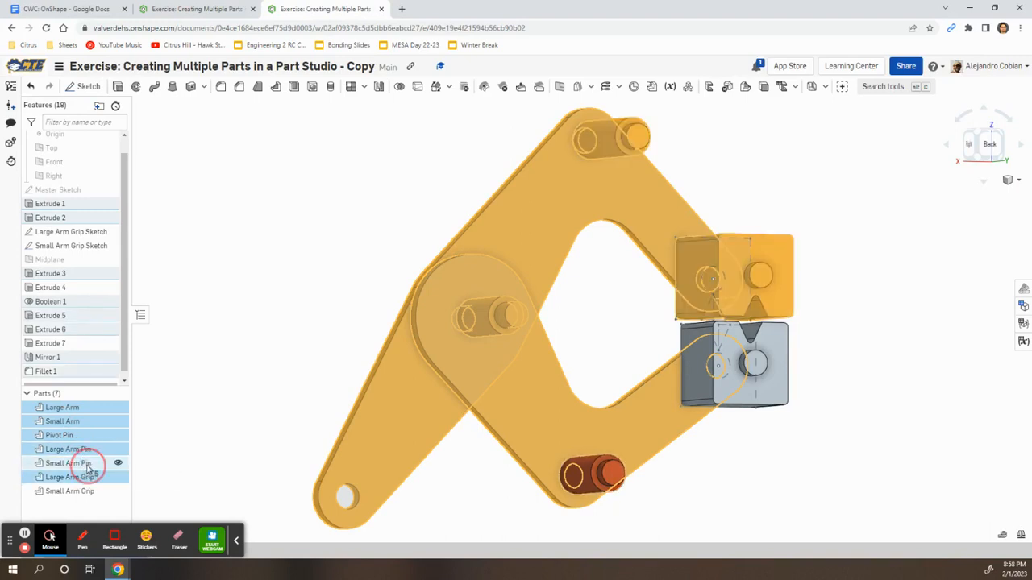
{"action": "left_click", "coordinate": [79, 490]}
Assign Aluminum - 1060 from the Onshape material library to the seven selected parts
{"action": "right_click", "coordinate": [96, 419]}
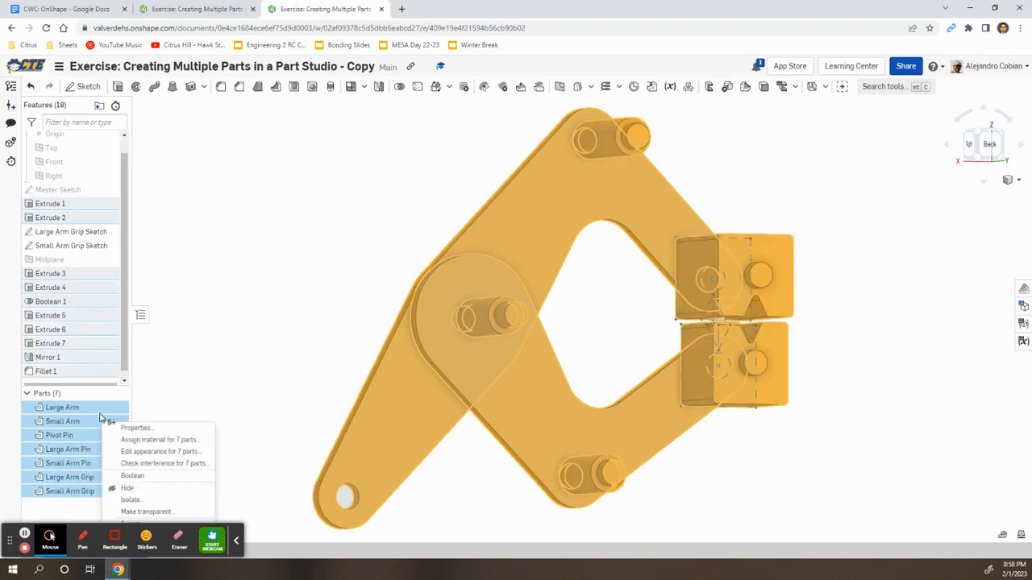
{"action": "left_click", "coordinate": [158, 440]}
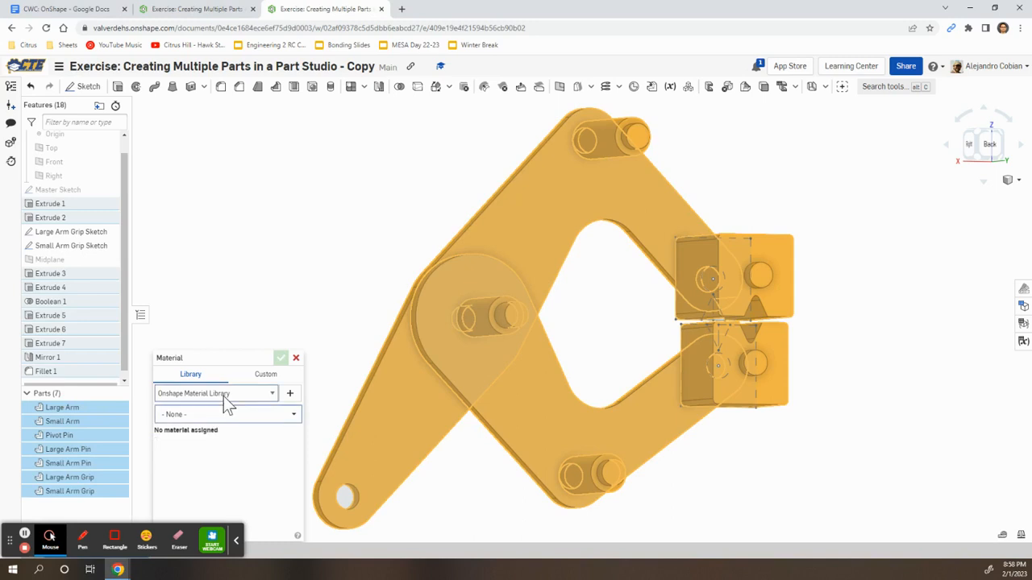
{"action": "left_click", "coordinate": [224, 395]}
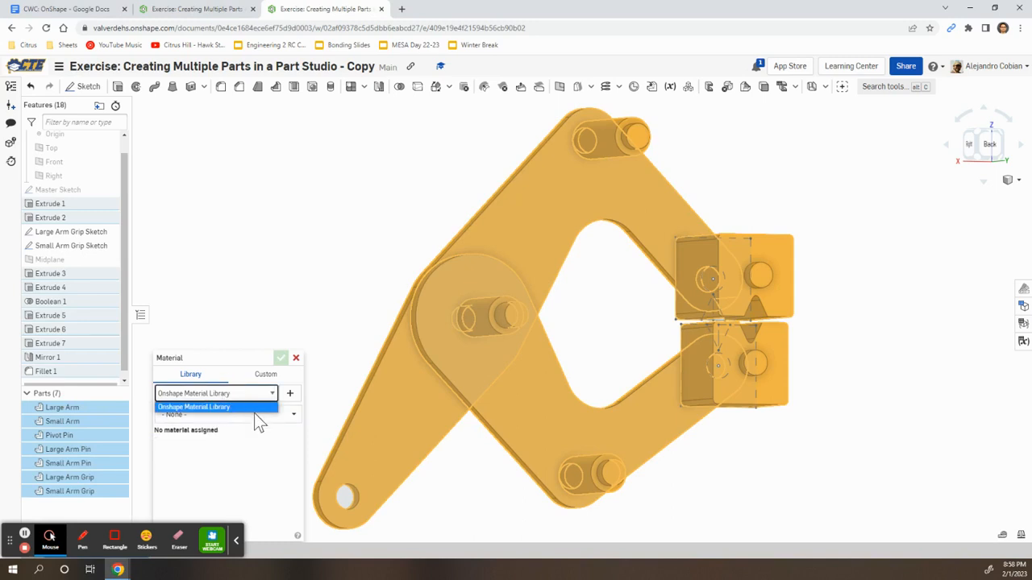
{"action": "left_click", "coordinate": [253, 420]}
{"action": "type", "text": "1060"}
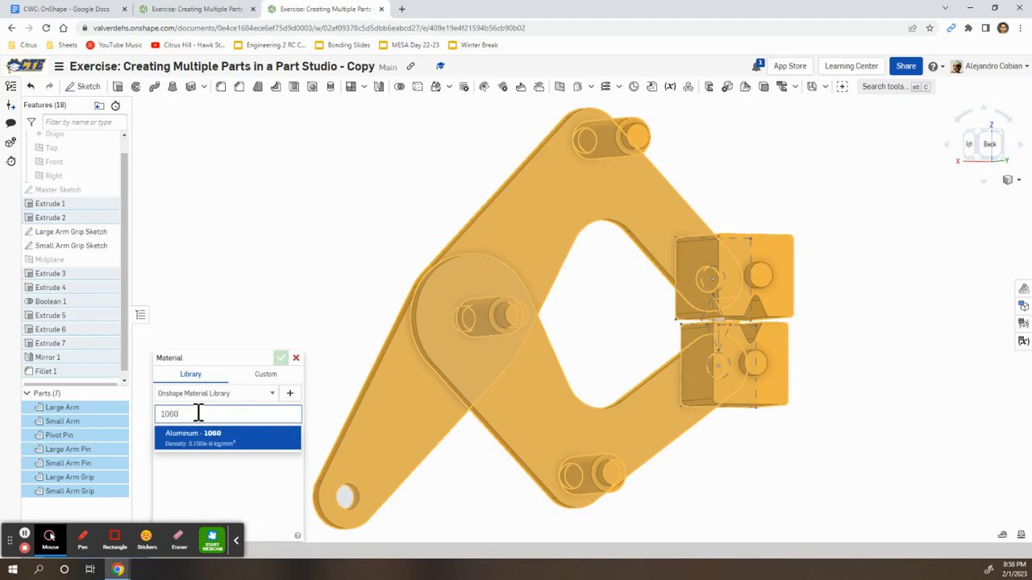
{"action": "left_click", "coordinate": [232, 441]}
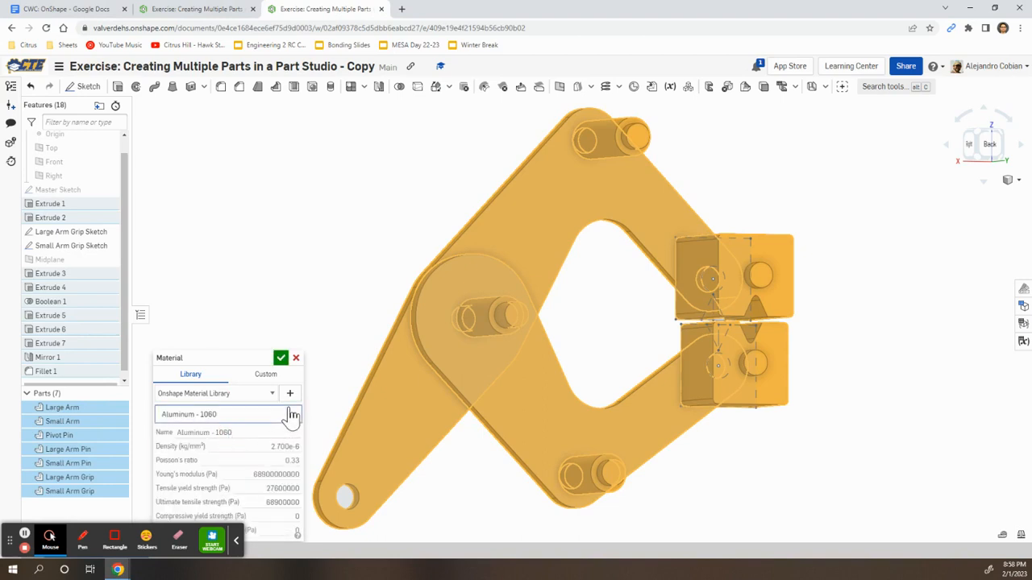
{"action": "left_click", "coordinate": [280, 358]}
{"action": "right_click_drag", "start_coordinate": [284, 330], "coordinate": [304, 337]}
{"action": "left_click", "coordinate": [303, 337]}
{"action": "key", "text": "alt+Tab"}
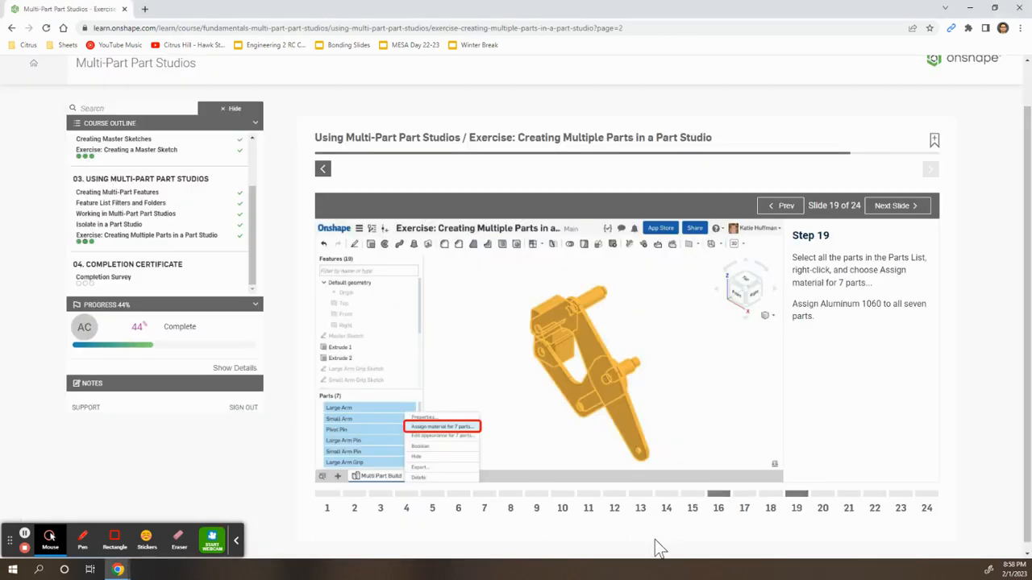
Advance the course past Step 20 to the Step 21 master-sketch resizing slide
{"action": "left_click", "coordinate": [823, 506]}
{"action": "scroll", "coordinate": [859, 440], "scroll_direction": "down", "scroll_amount": 5}
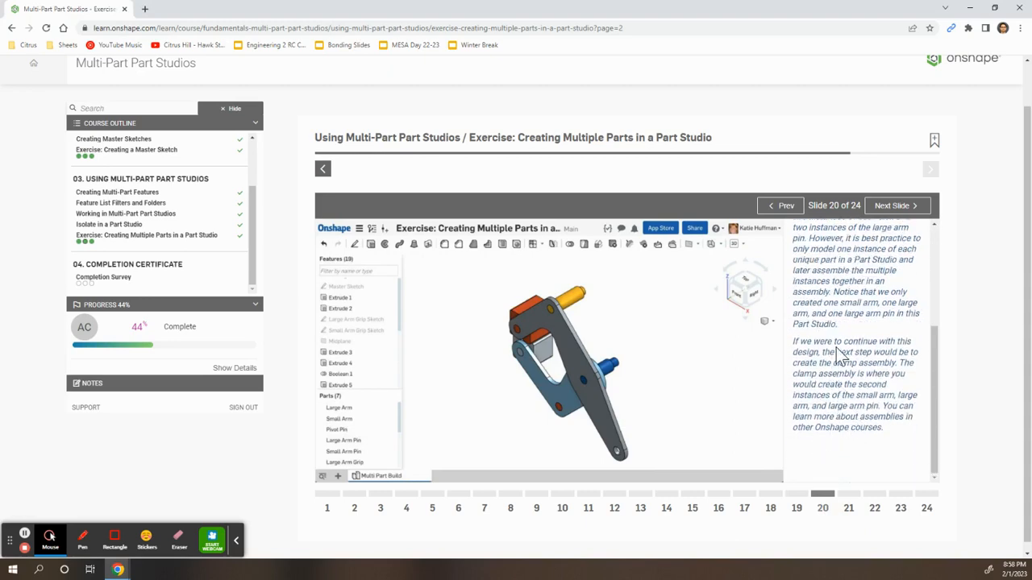
{"action": "scroll", "coordinate": [841, 354], "scroll_direction": "up", "scroll_amount": 5}
{"action": "scroll", "coordinate": [841, 355], "scroll_direction": "down", "scroll_amount": 5}
{"action": "left_click", "coordinate": [850, 506]}
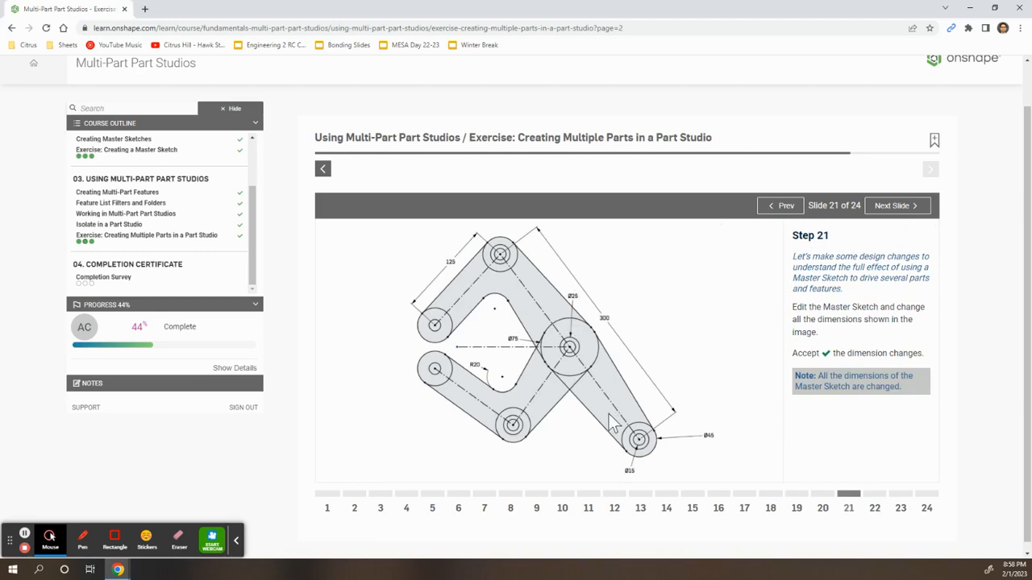
Back in the Part Studio, view the clamp straight from the front
{"action": "key", "text": "alt+Tab"}
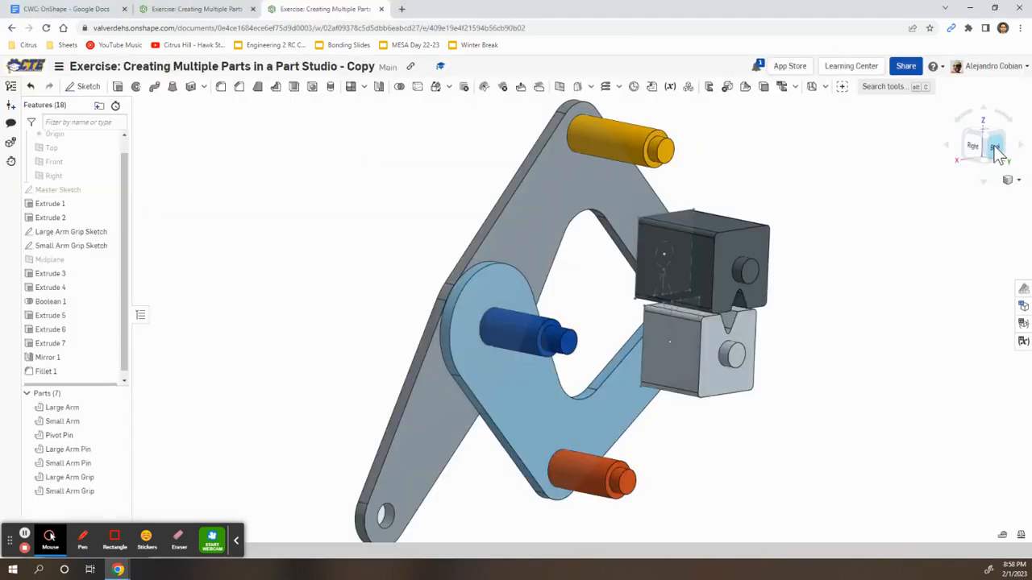
{"action": "left_click", "coordinate": [974, 135]}
{"action": "left_click_drag", "start_coordinate": [978, 139], "coordinate": [982, 161]}
{"action": "left_click", "coordinate": [979, 158]}
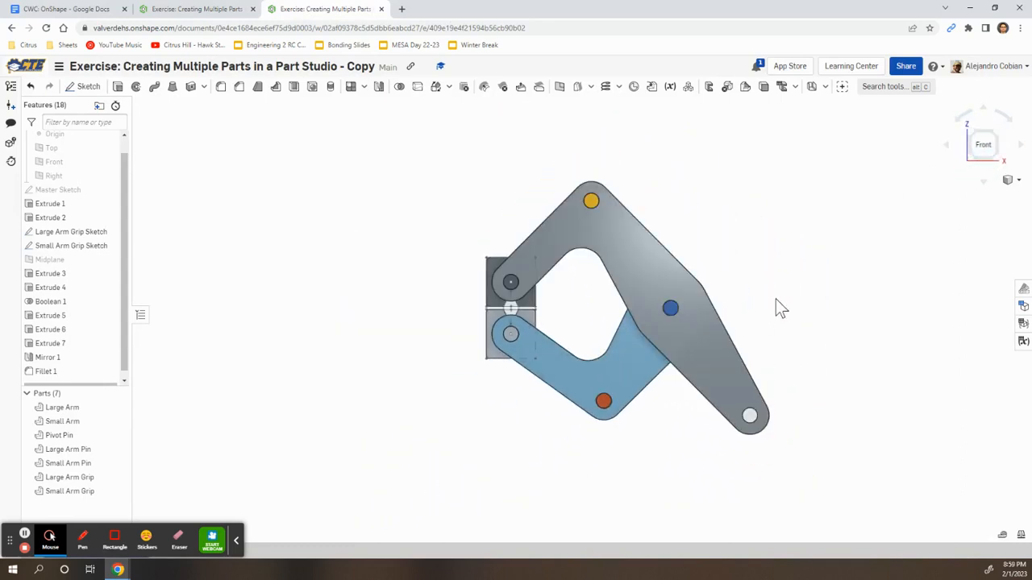
Edit the Master Sketch and change the overall length from 175 to 300
{"action": "double_click", "coordinate": [82, 192]}
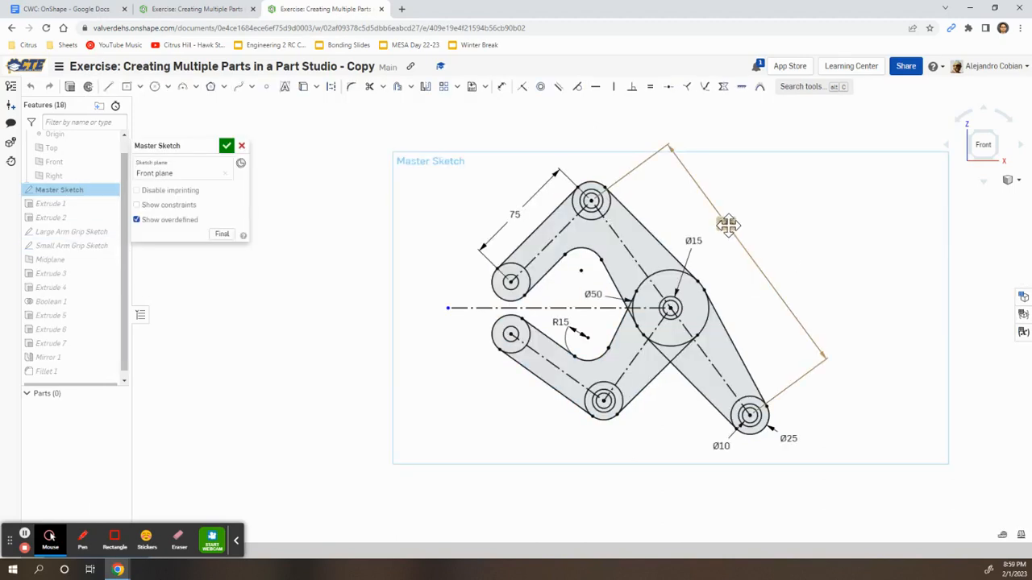
{"action": "key", "text": "alt+Tab"}
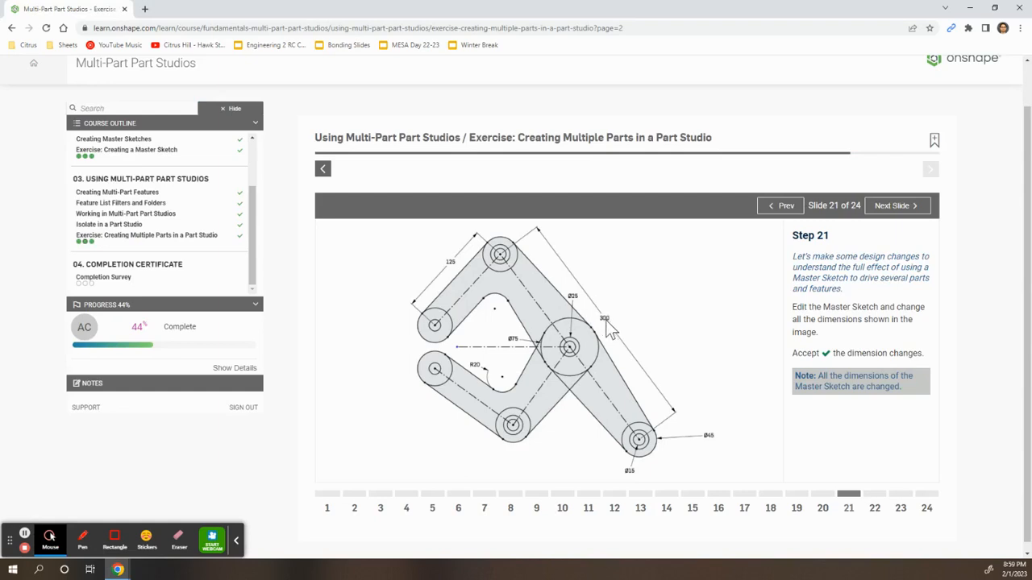
{"action": "key", "text": "alt+Tab"}
{"action": "double_click", "coordinate": [729, 228]}
{"action": "type", "text": "300"}
{"action": "key", "text": "Return"}
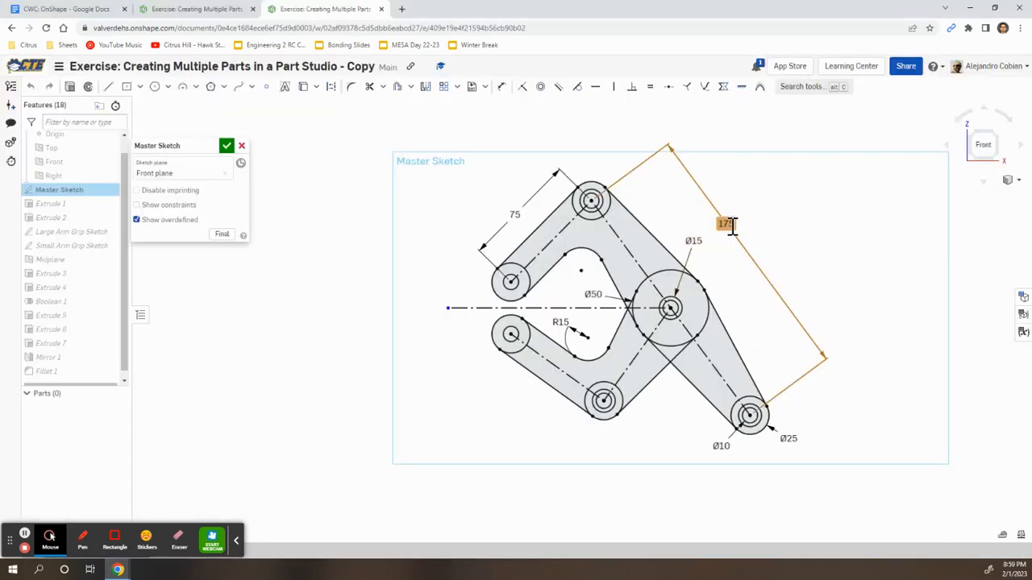
{"action": "scroll", "coordinate": [645, 246], "scroll_direction": "down", "scroll_amount": 3}
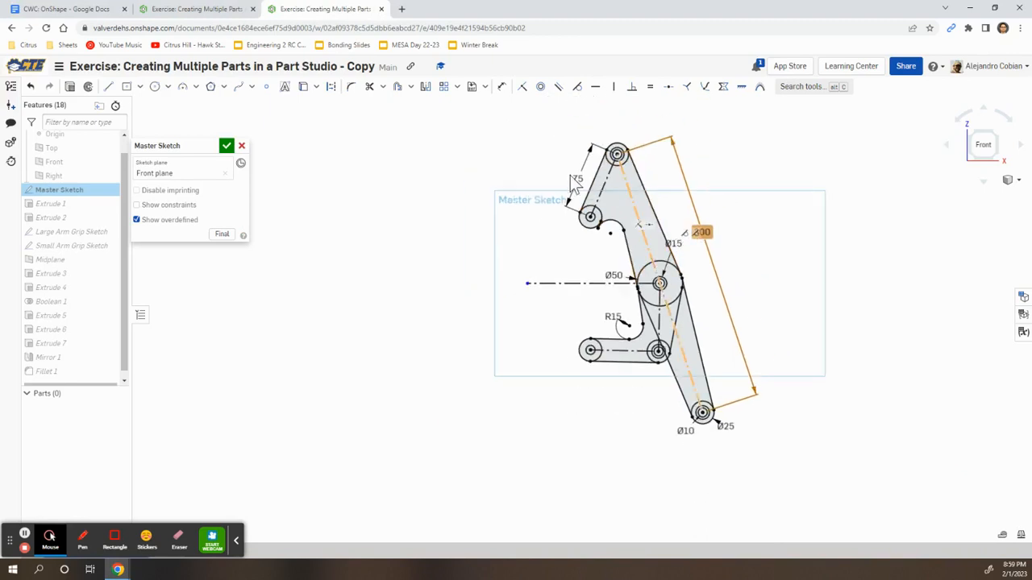
Set the arm length to 125 and the lower inner arc radius to R20
{"action": "double_click", "coordinate": [588, 179]}
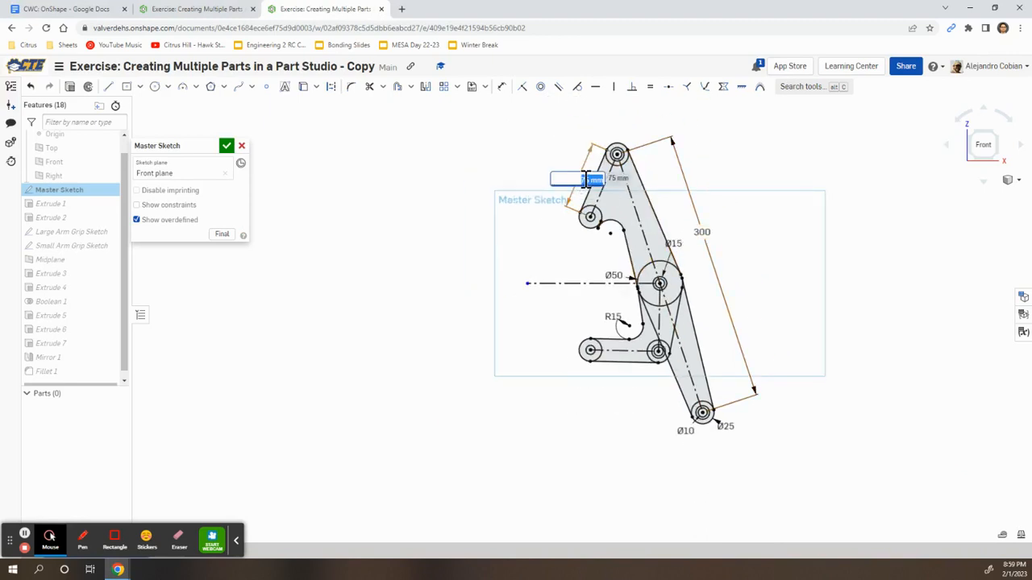
{"action": "key", "text": "alt+Tab"}
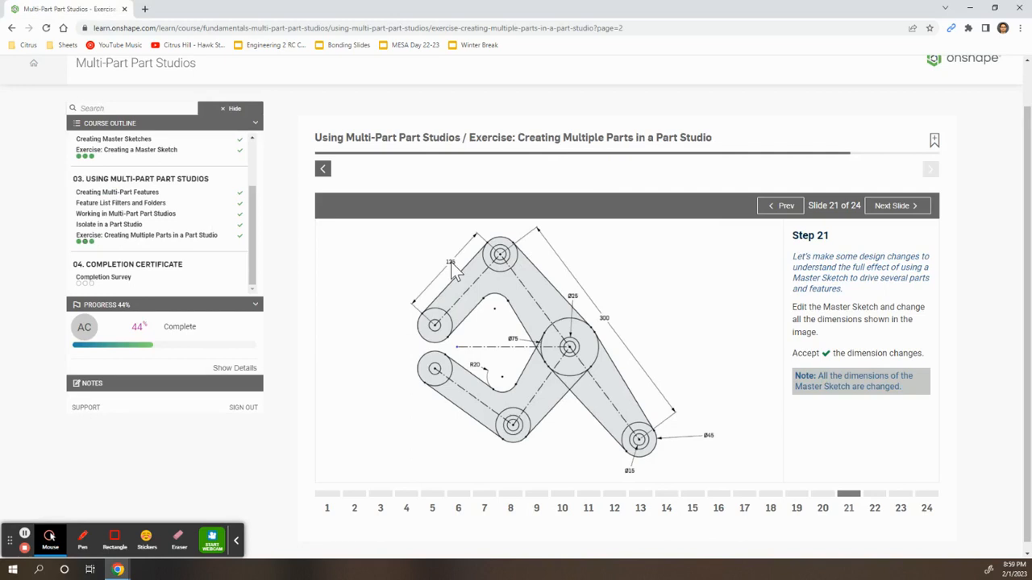
{"action": "key", "text": "alt+Tab"}
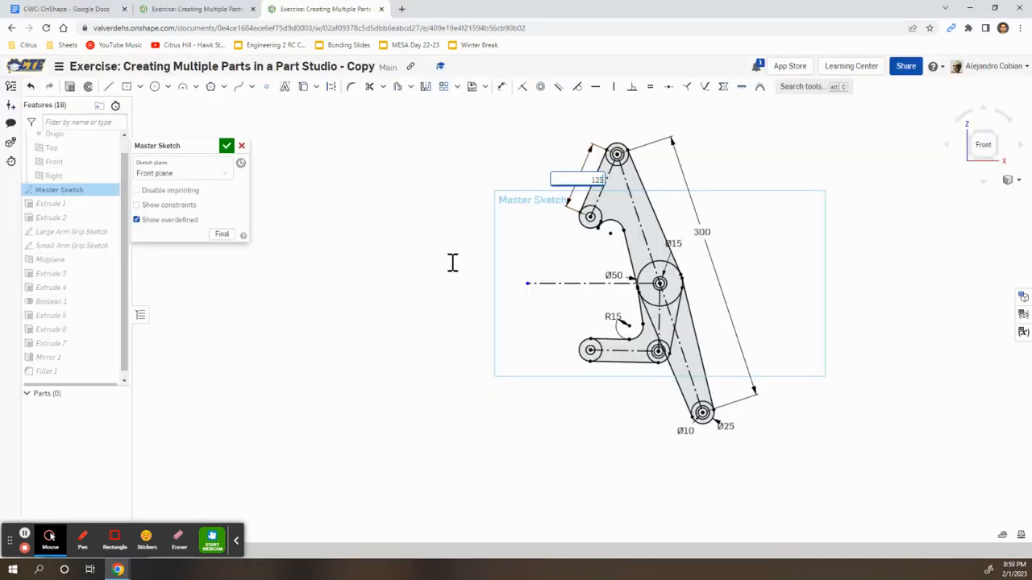
{"action": "key", "text": "Return"}
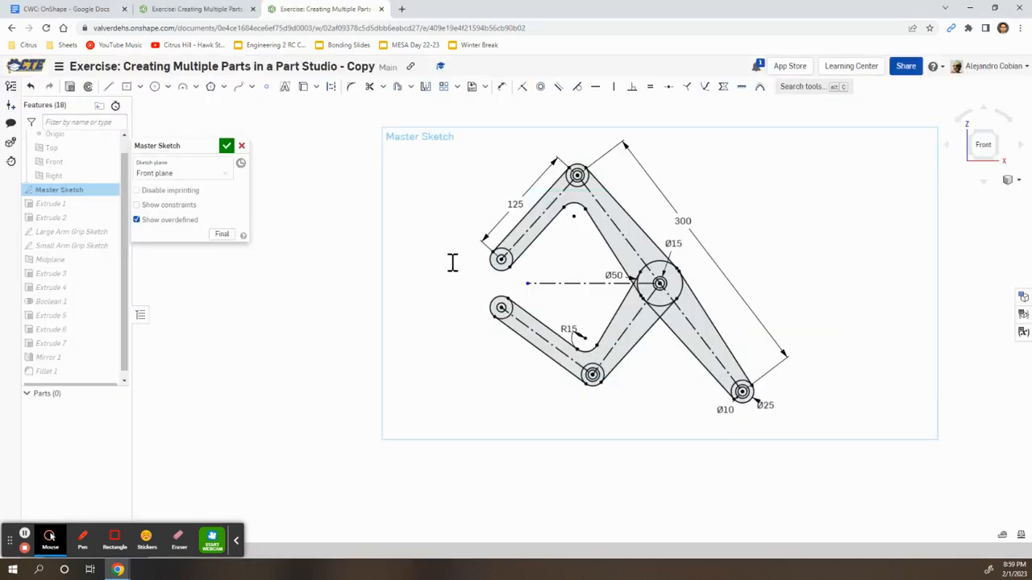
{"action": "left_click", "coordinate": [587, 337]}
{"action": "type", "text": "20"}
{"action": "key", "text": "Return"}
Set the middle circle to Ø75 and the pivot hole to Ø25, moving the 300 label clear
{"action": "key", "text": "alt+Tab"}
{"action": "key", "text": "alt+Tab"}
{"action": "double_click", "coordinate": [618, 274]}
{"action": "type", "text": "75"}
{"action": "key", "text": "Return"}
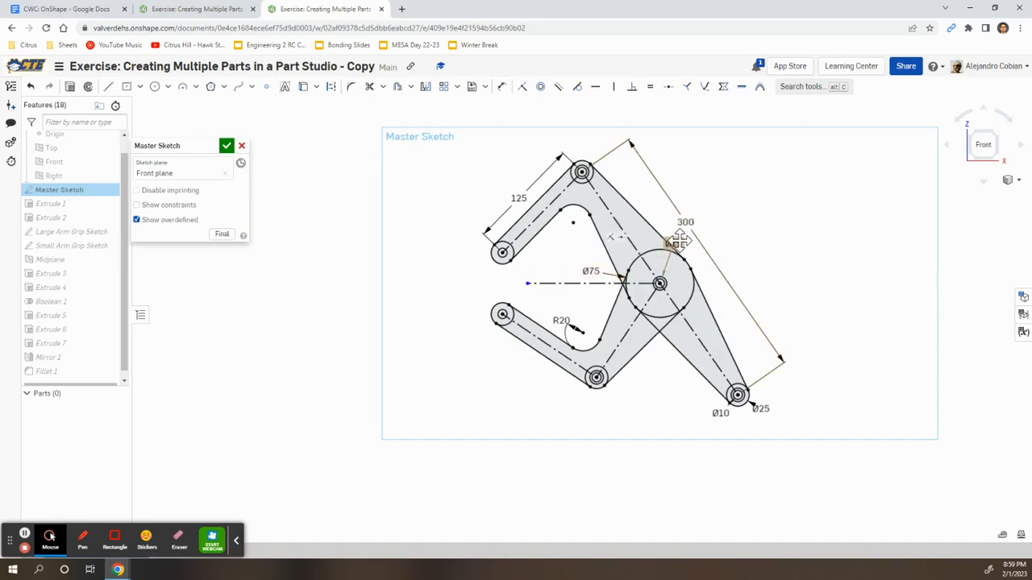
{"action": "double_click", "coordinate": [673, 242]}
{"action": "key", "text": "alt+Tab"}
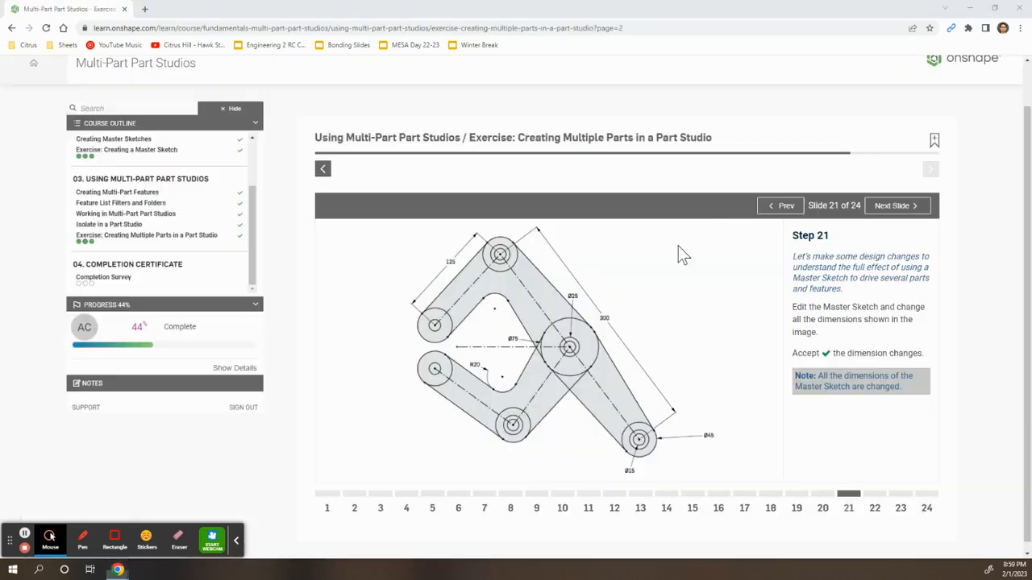
{"action": "key", "text": "alt+Tab"}
{"action": "type", "text": "25"}
{"action": "key", "text": "Return"}
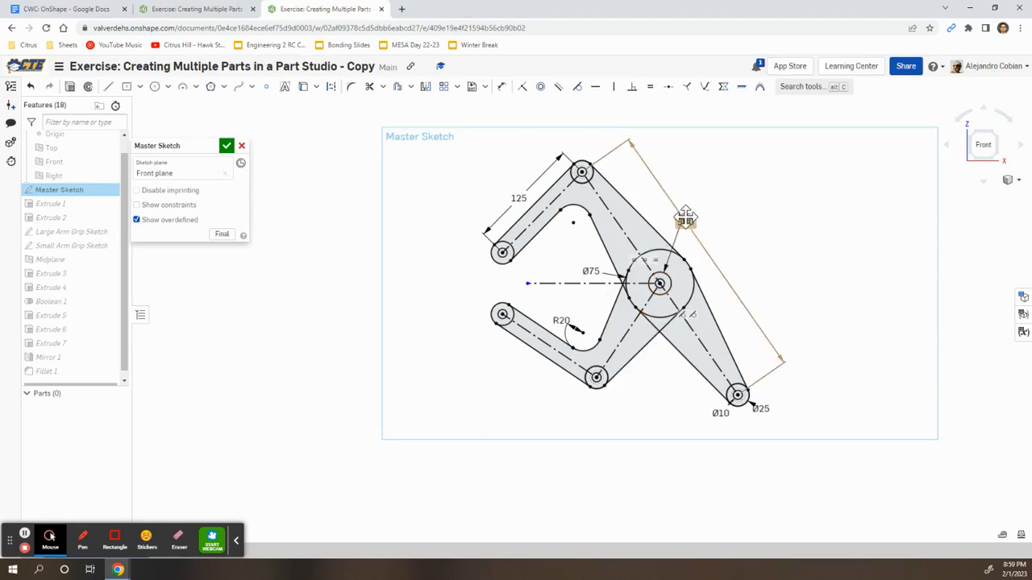
{"action": "left_click_drag", "start_coordinate": [687, 221], "coordinate": [744, 207]}
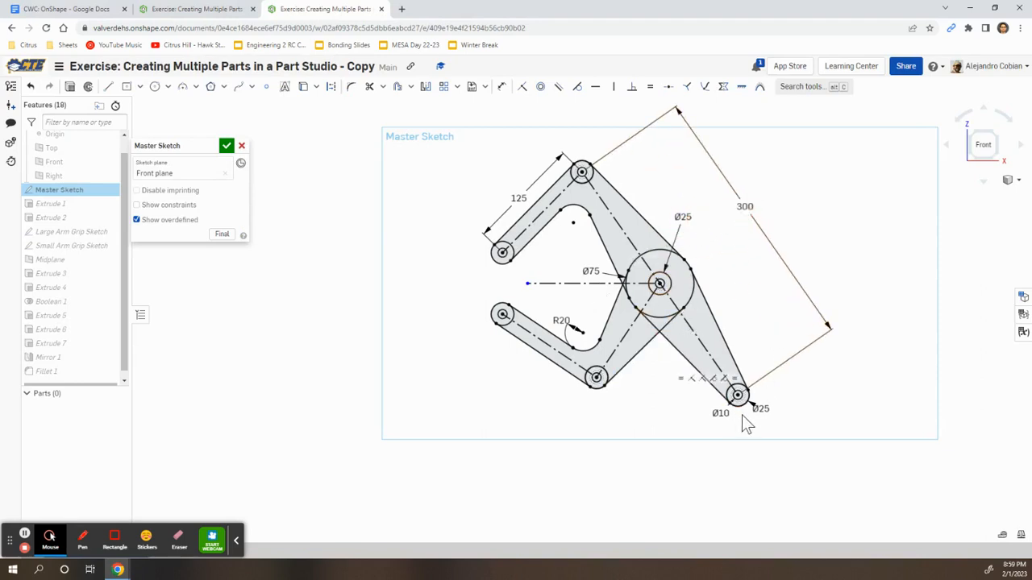
{"action": "scroll", "coordinate": [743, 414], "scroll_direction": "up", "scroll_amount": 5}
Set the end hole to Ø15 and the end boss to Ø45, then view the whole sketch
{"action": "double_click", "coordinate": [698, 412]}
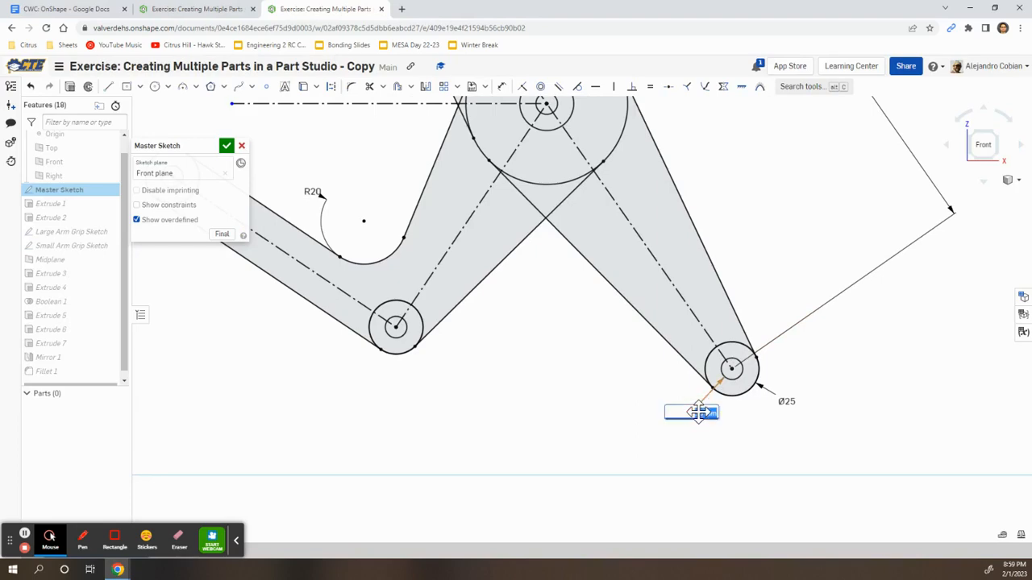
{"action": "key", "text": "alt+Tab"}
{"action": "key", "text": "alt+Tab"}
{"action": "type", "text": "15"}
{"action": "key", "text": "Return"}
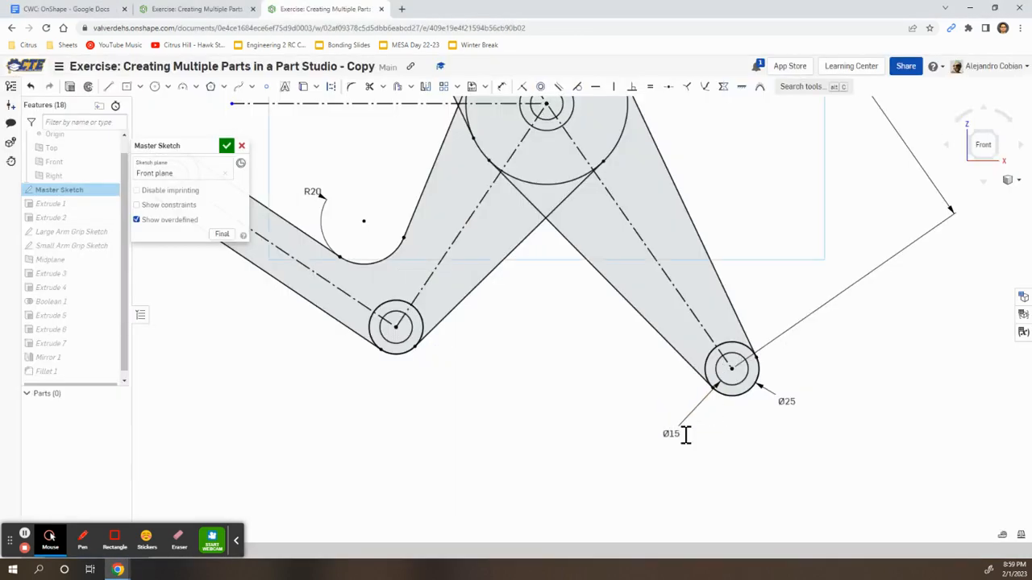
{"action": "double_click", "coordinate": [790, 403]}
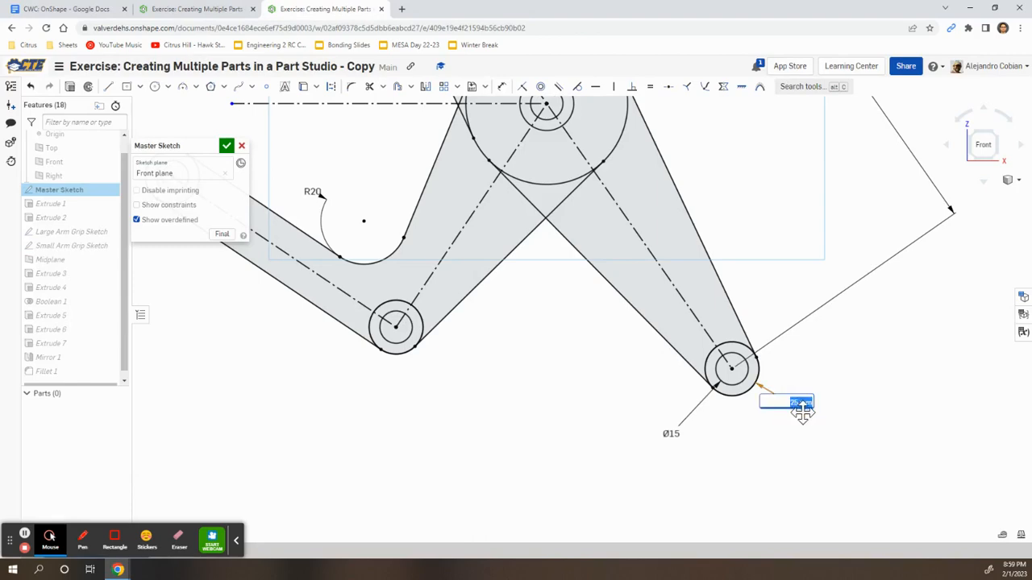
{"action": "key", "text": "alt+Tab"}
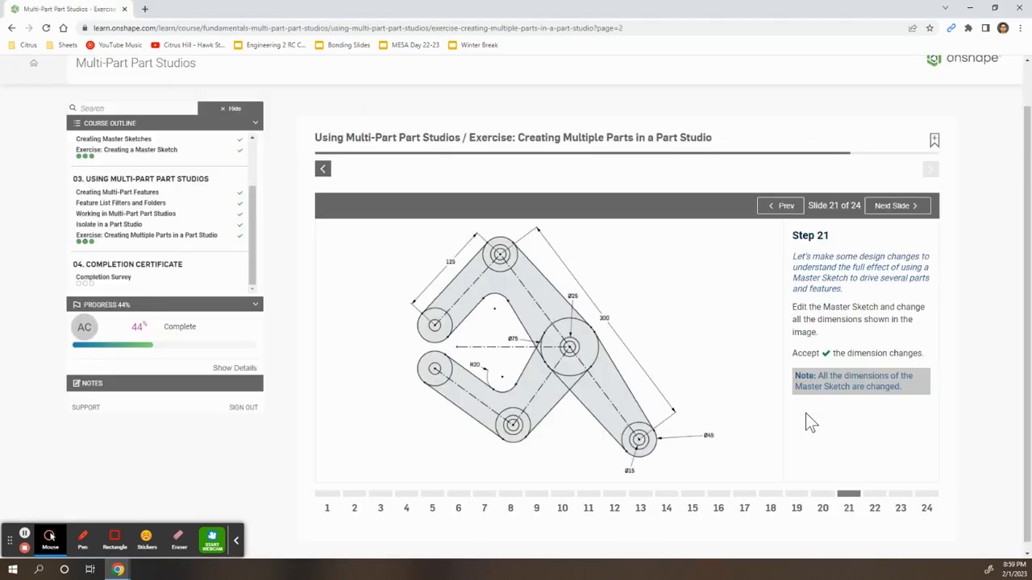
{"action": "key", "text": "alt+Tab"}
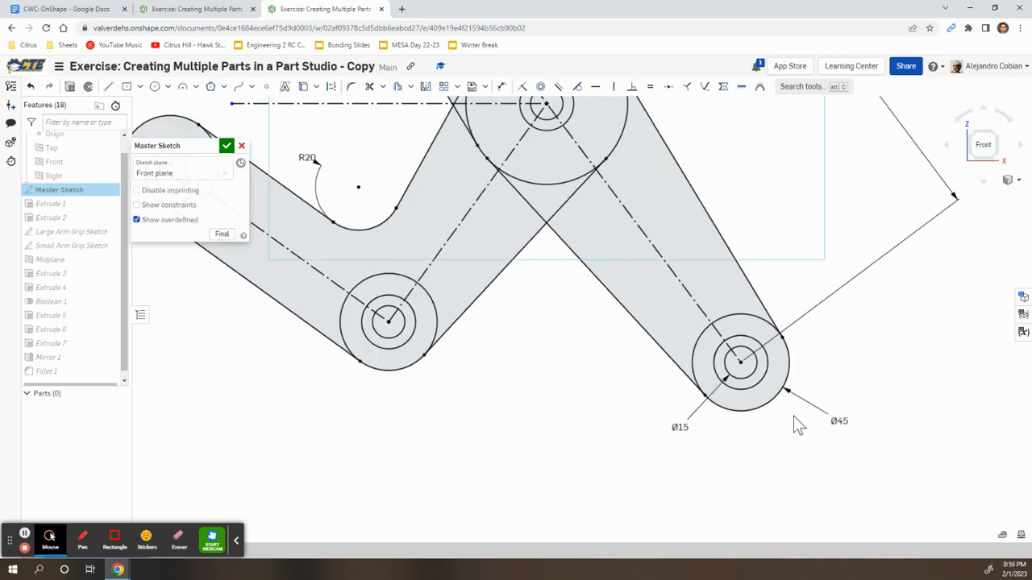
{"action": "scroll", "coordinate": [725, 328], "scroll_direction": "down", "scroll_amount": 3}
{"action": "middle_click_drag", "start_coordinate": [698, 215], "coordinate": [640, 322]}
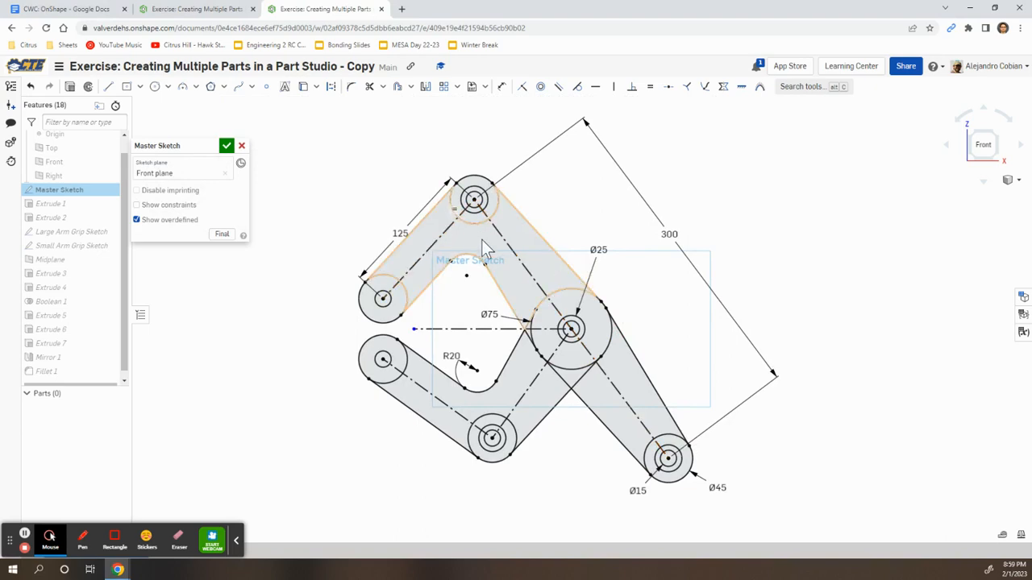
{"action": "key", "text": "alt+Tab"}
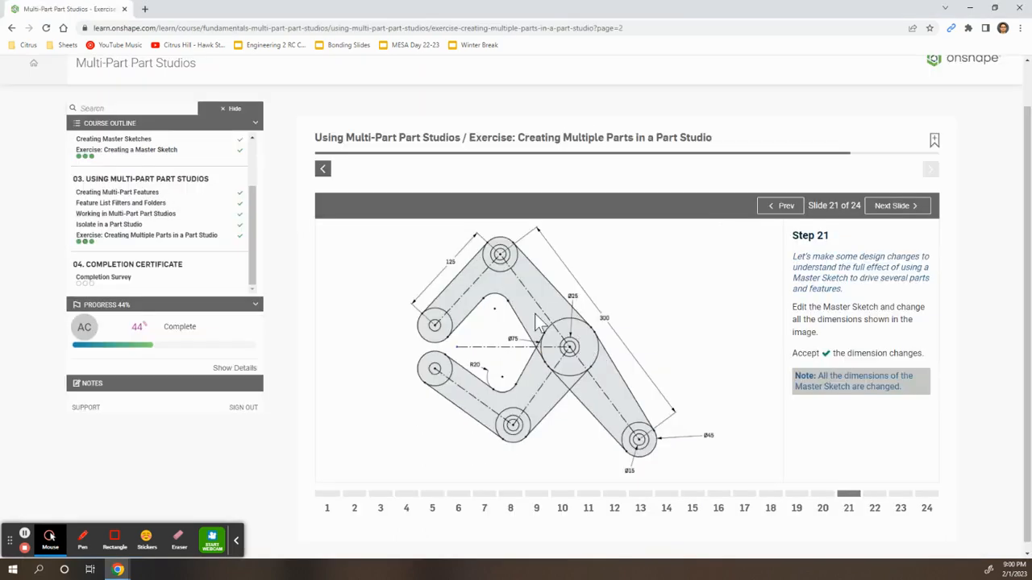
Advance the course to Step 22 on the Midplane offset
{"action": "key", "text": "alt+Tab"}
{"action": "key", "text": "alt+Tab"}
{"action": "left_click", "coordinate": [875, 494]}
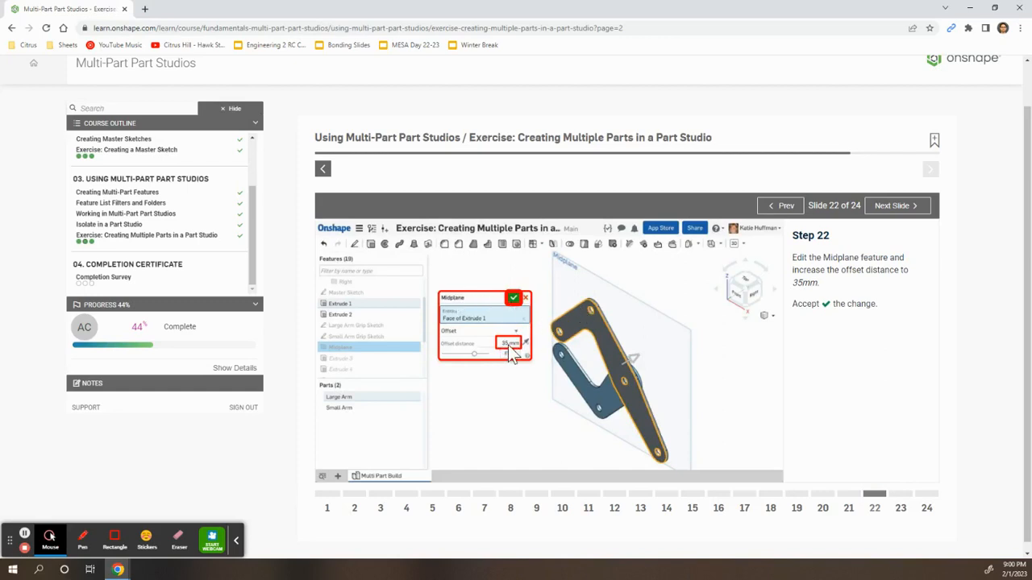
{"action": "key", "text": "alt+Tab"}
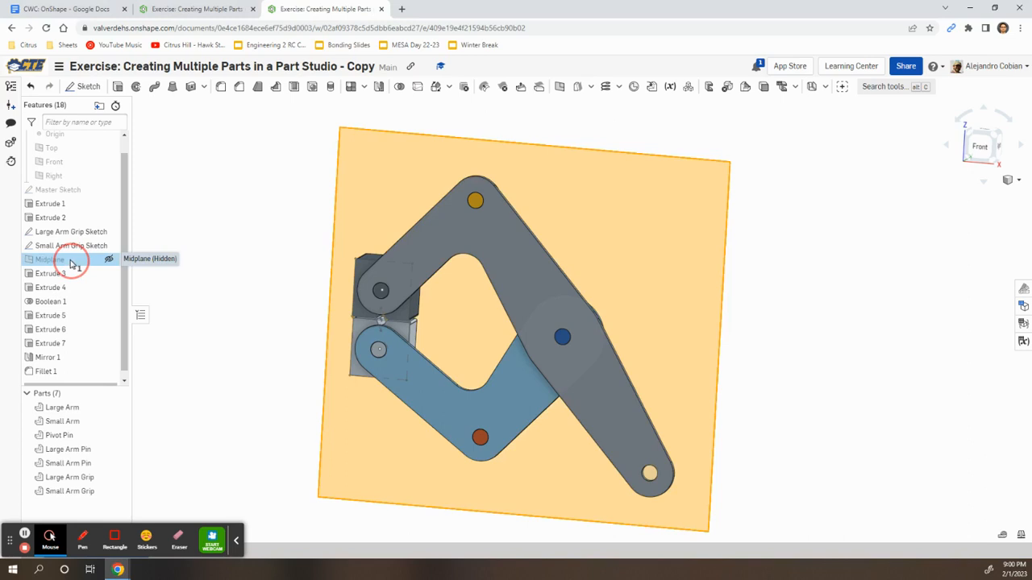
Change the Midplane offset distance to 35 mm and compare the rebuilt clamp with undo/redo
{"action": "double_click", "coordinate": [71, 260]}
{"action": "type", "text": "3"}
{"action": "type", "text": "5"}
{"action": "key", "text": "Return"}
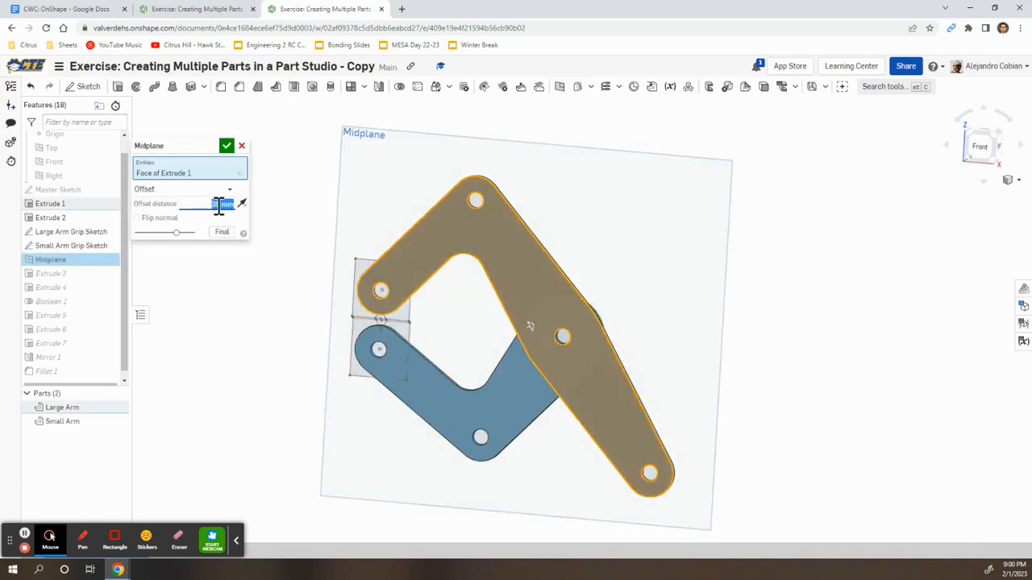
{"action": "left_click", "coordinate": [226, 146]}
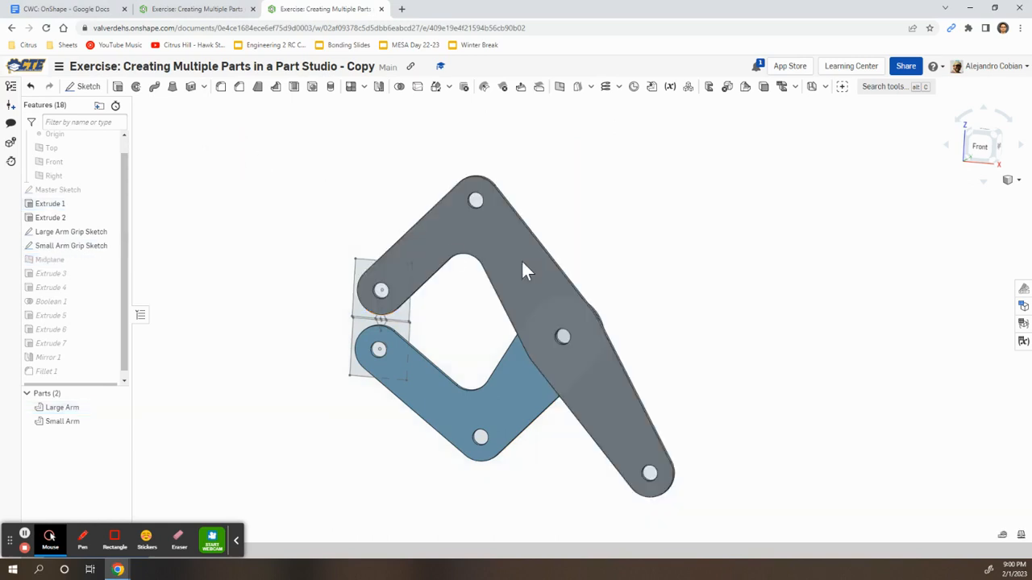
{"action": "left_click", "coordinate": [830, 330]}
{"action": "right_click_drag", "start_coordinate": [824, 339], "coordinate": [749, 347]}
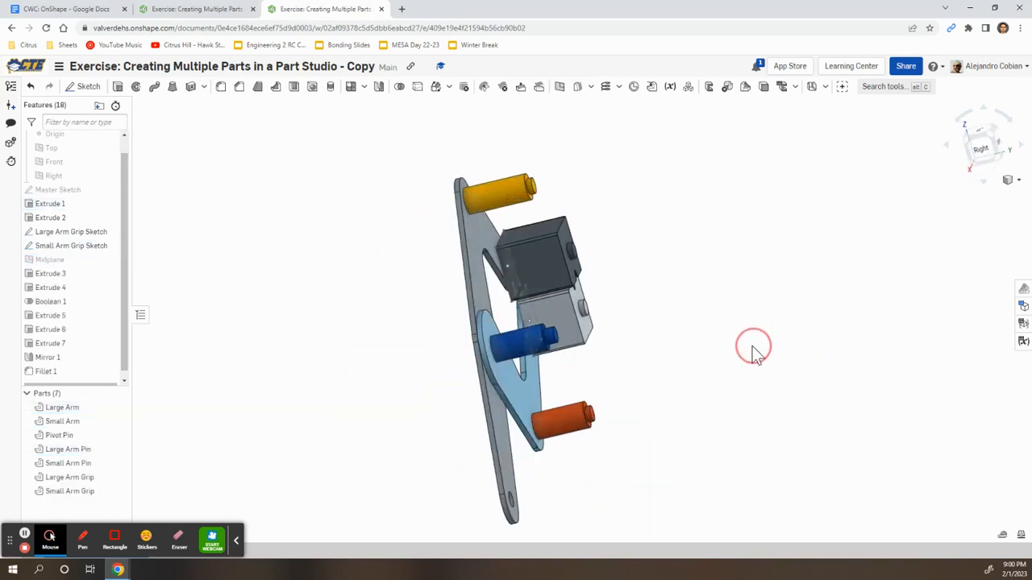
{"action": "left_click", "coordinate": [32, 85]}
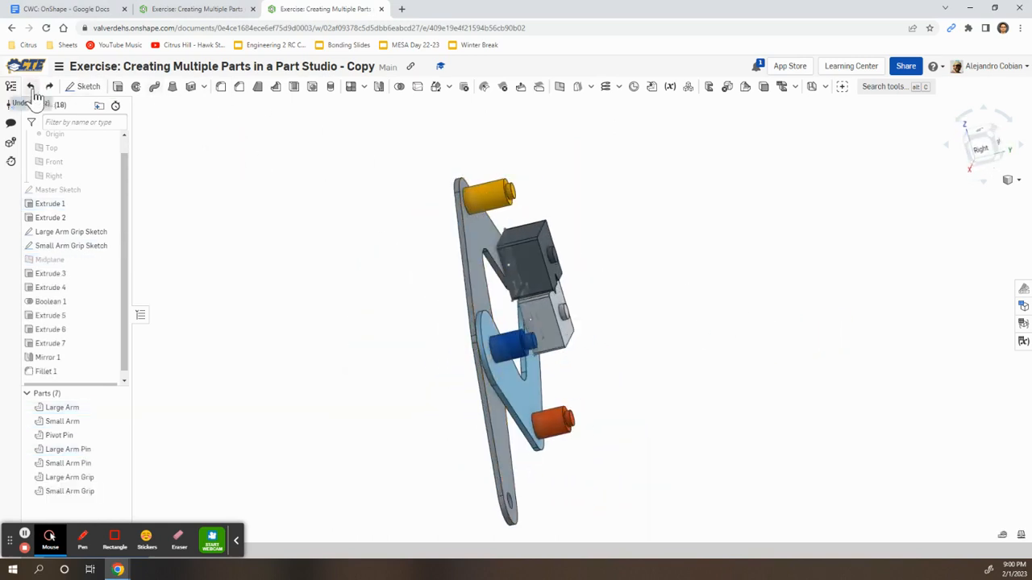
{"action": "left_click", "coordinate": [49, 86]}
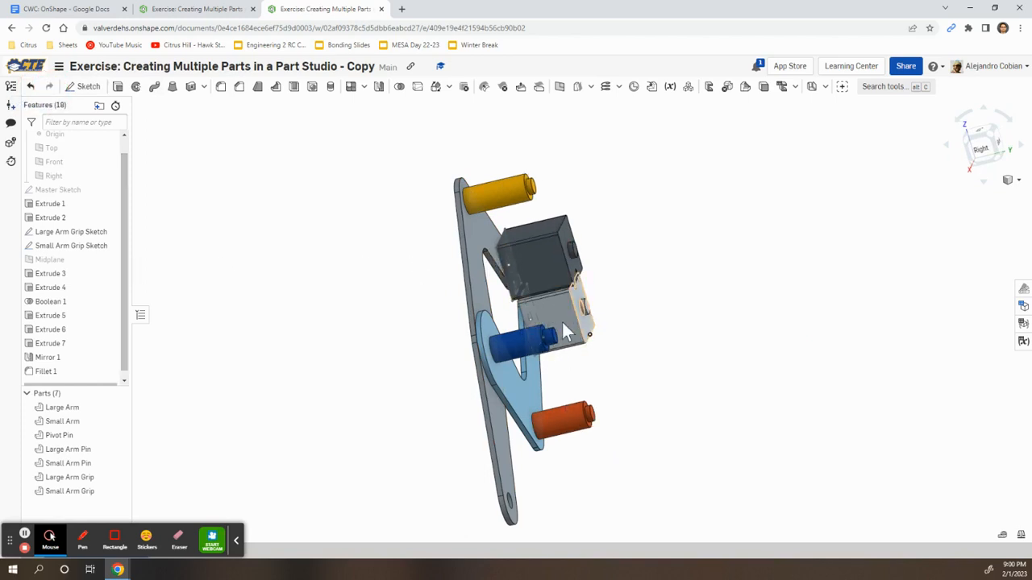
{"action": "mouse_move", "coordinate": [284, 262]}
{"action": "right_mouse_down"}
{"action": "mouse_move", "coordinate": [320, 257]}
{"action": "mouse_move", "coordinate": [299, 254]}
{"action": "right_mouse_up"}
{"action": "key", "text": "alt+Tab"}
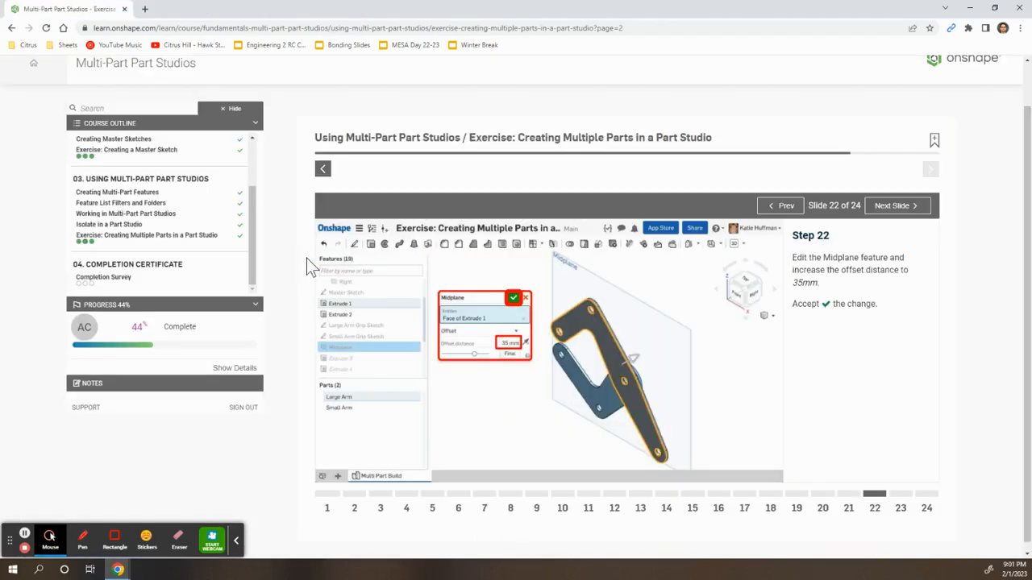
Advance the course to slide 24, then open mass properties for all seven selected parts
{"action": "left_click", "coordinate": [897, 498]}
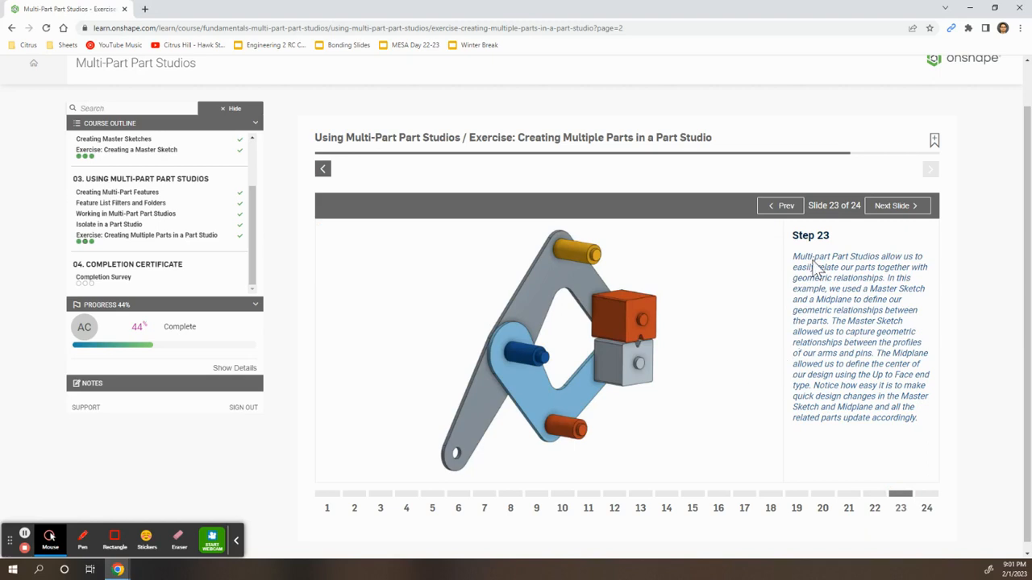
{"action": "left_click", "coordinate": [925, 493]}
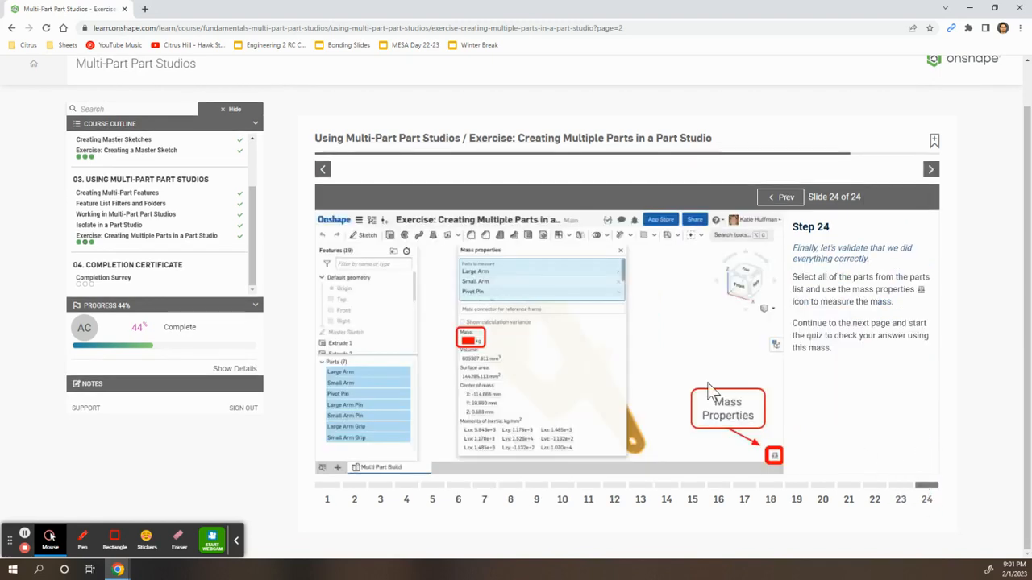
{"action": "key", "text": "alt+Tab"}
{"action": "left_click_drag", "start_coordinate": [88, 407], "coordinate": [700, 495]}
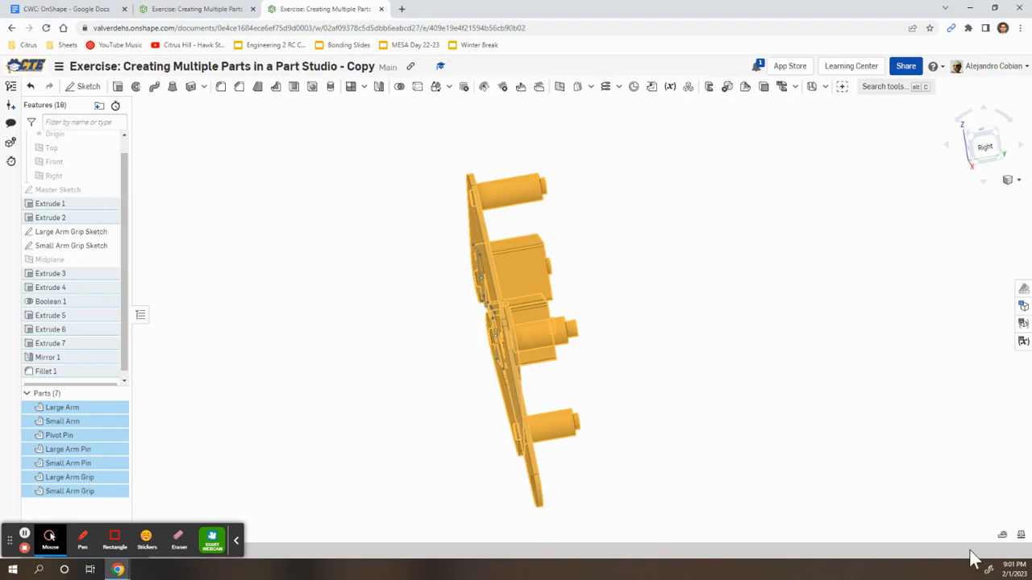
{"action": "left_click", "coordinate": [1020, 534]}
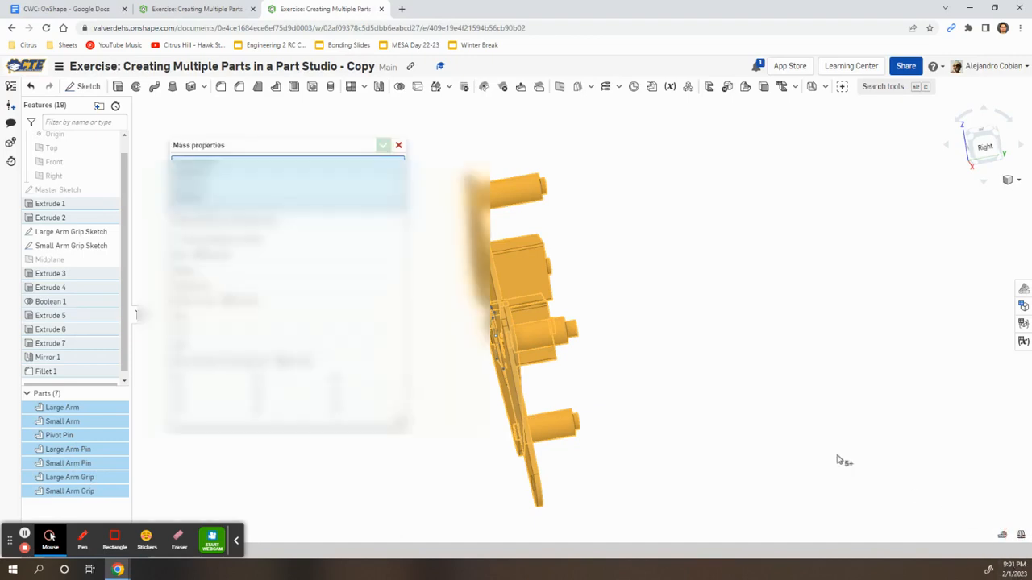